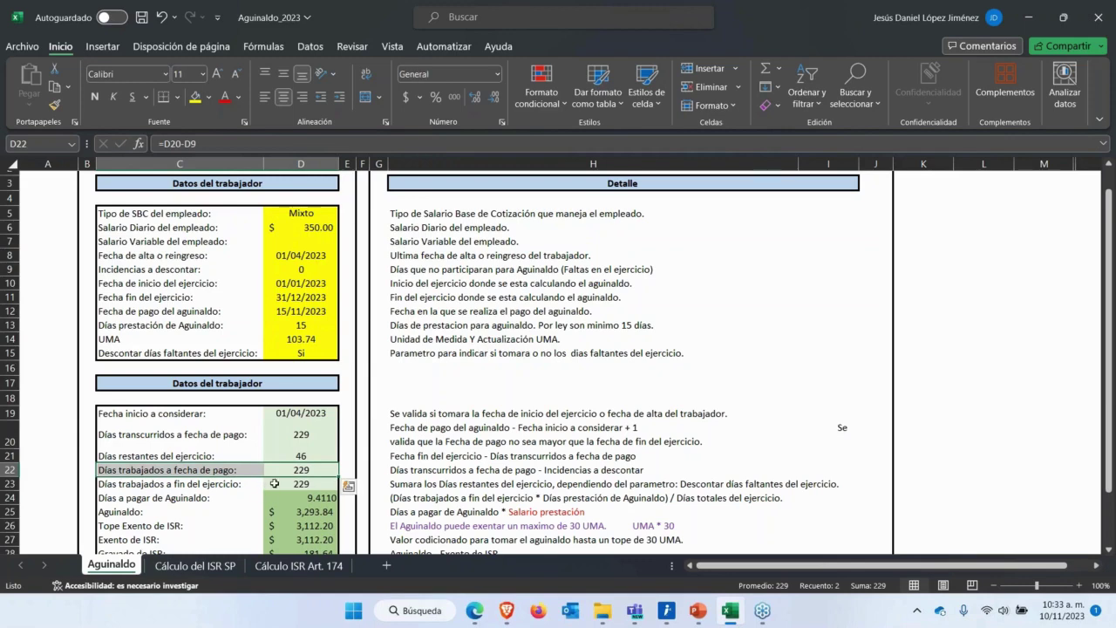
Set the Fecha de pago del aguinaldo to 15/12/2023 and check the Días transcurridos a fecha de pago formula.
click(299, 314)
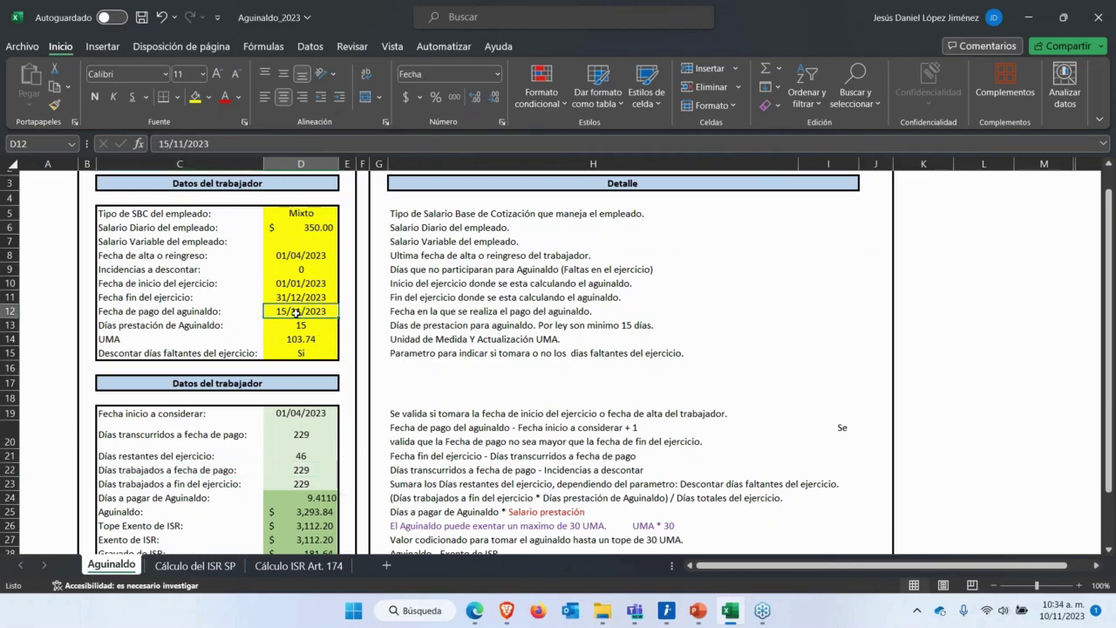
click(297, 469)
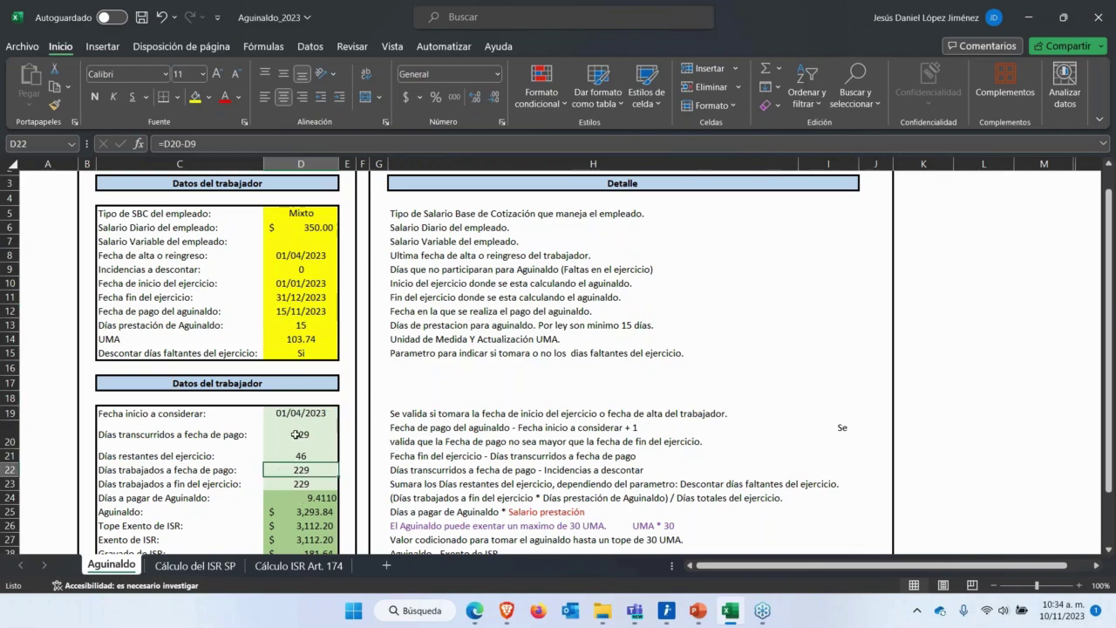
drag(295, 434, 214, 434)
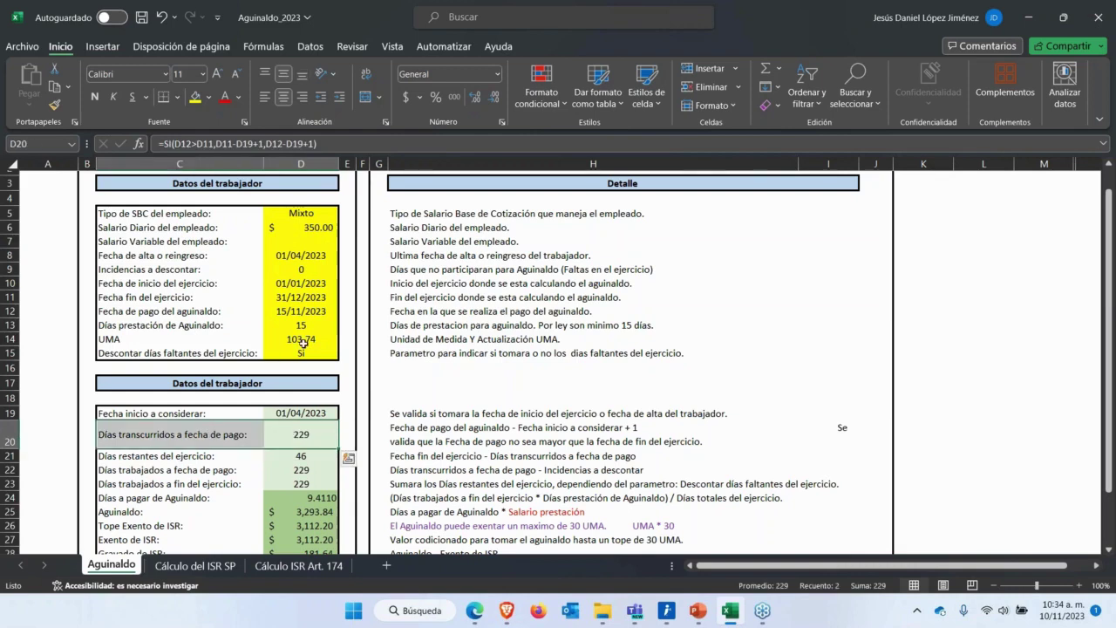
double_click(296, 311)
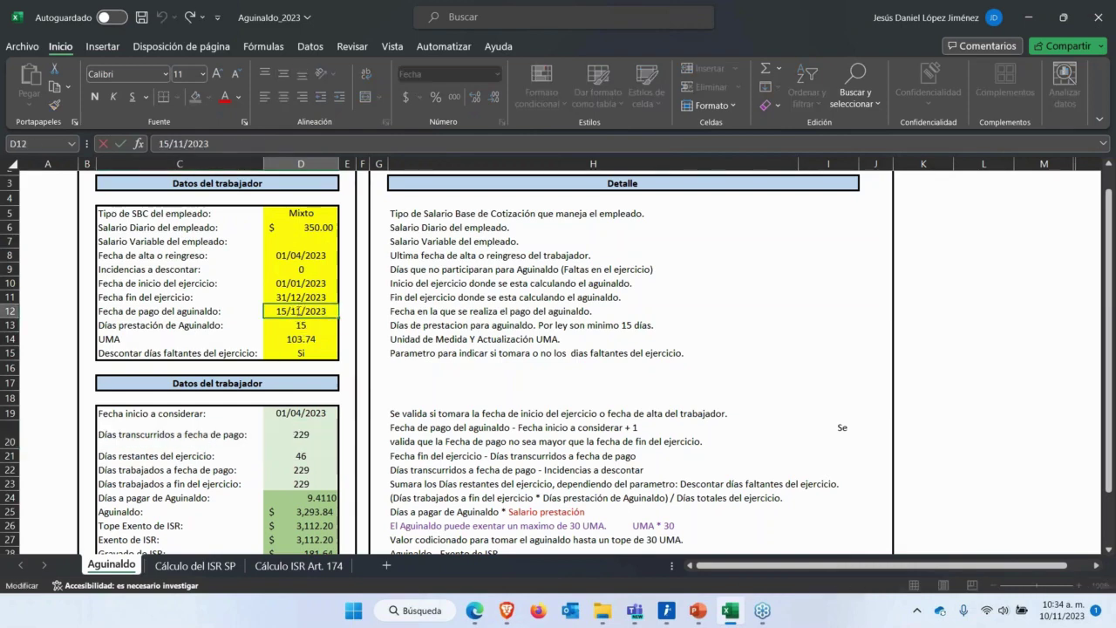
key(BackSpace)
text(2)
key(Return)
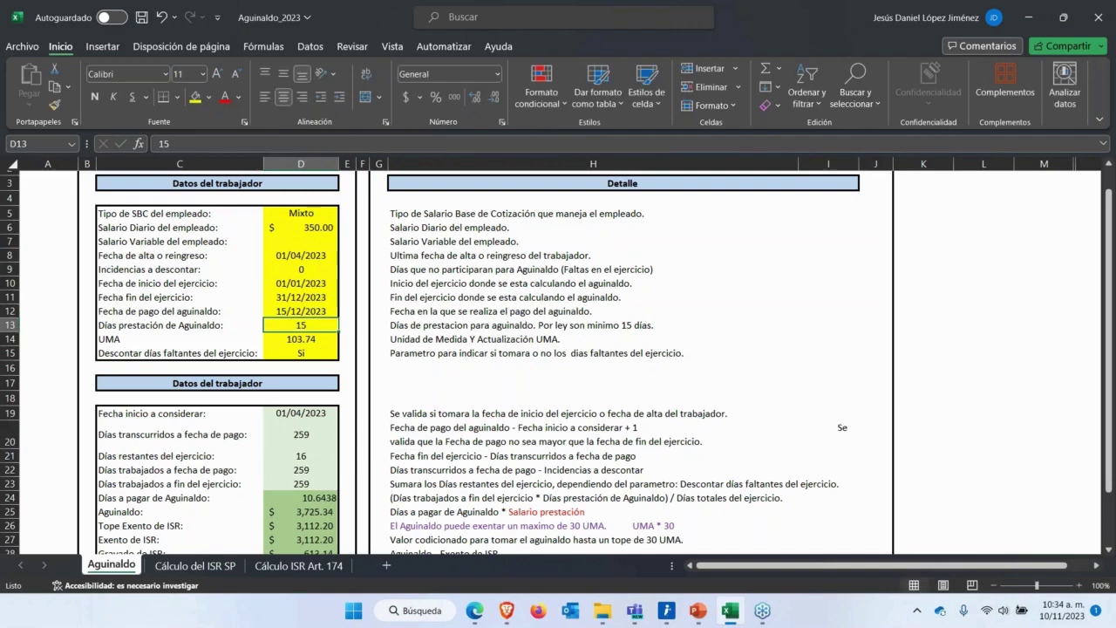
click(301, 432)
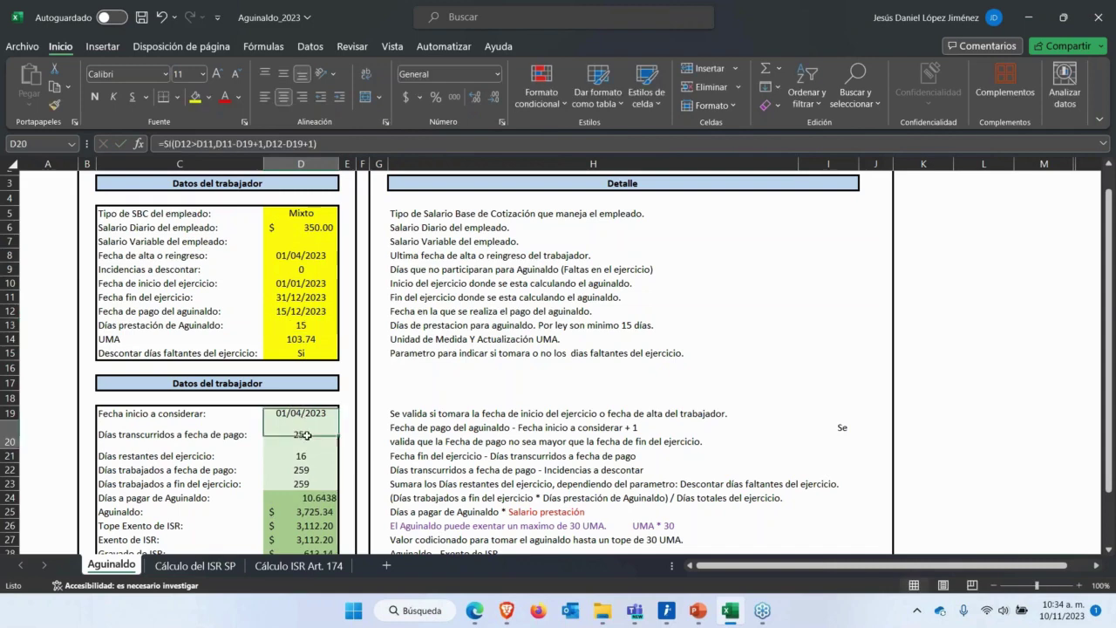
Restore the Fecha de pago del aguinaldo to 15/11/2023 and select the Días transcurridos a fecha de pago value.
click(301, 297)
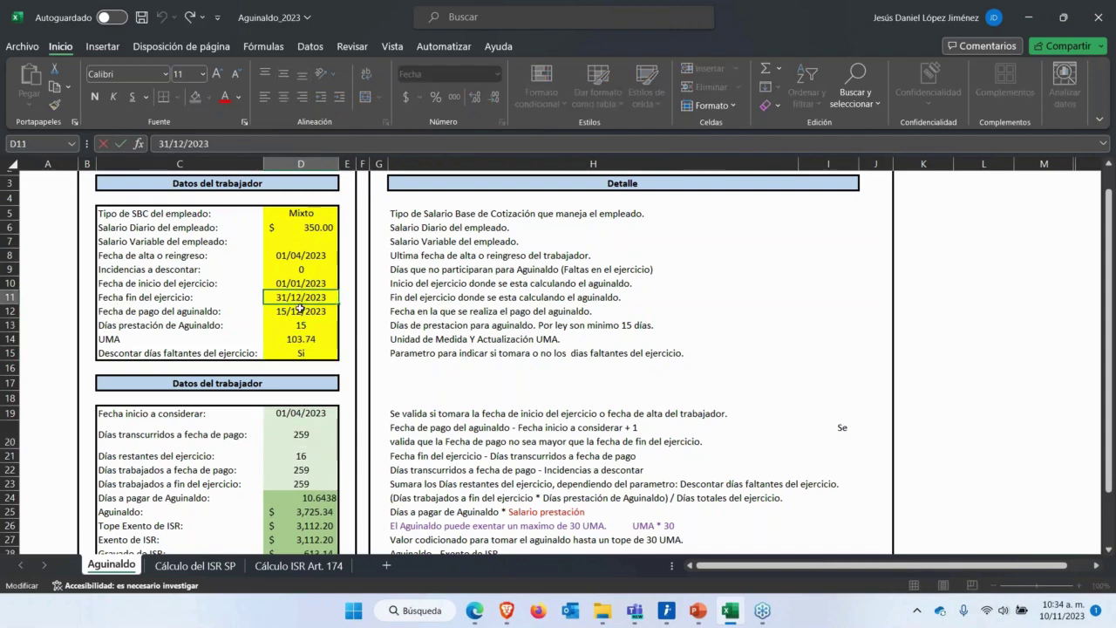
click(300, 312)
double_click(300, 311)
key(BackSpace)
text(1)
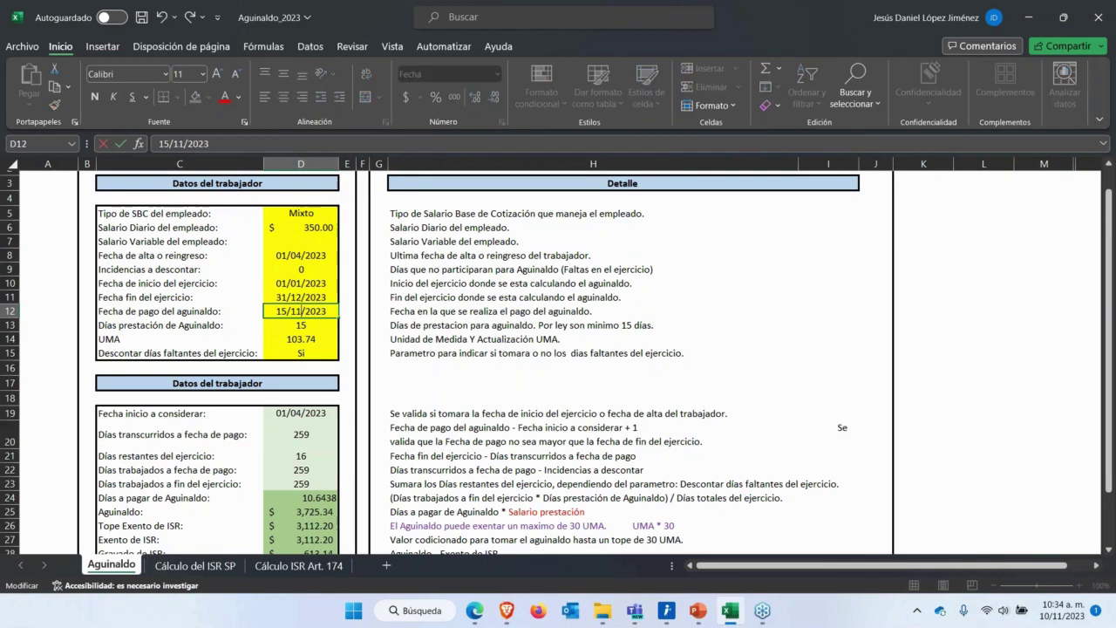
key(Return)
click(306, 438)
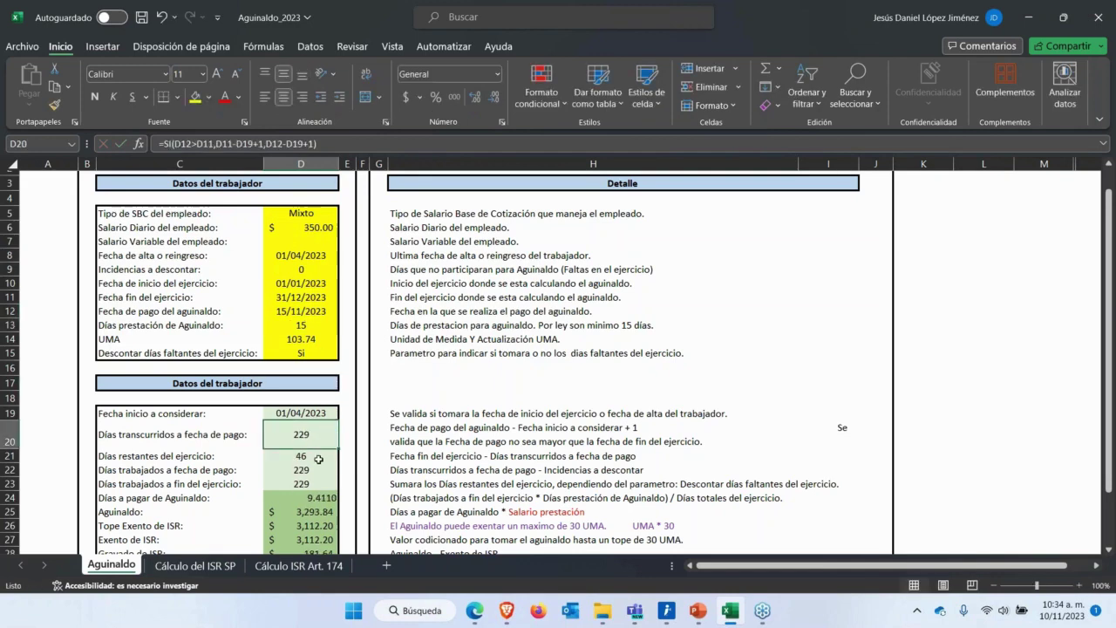
Review the Días restantes del ejercicio row against the payment date and set Descontar días faltantes del ejercicio to No.
scroll(318, 459, down, 2)
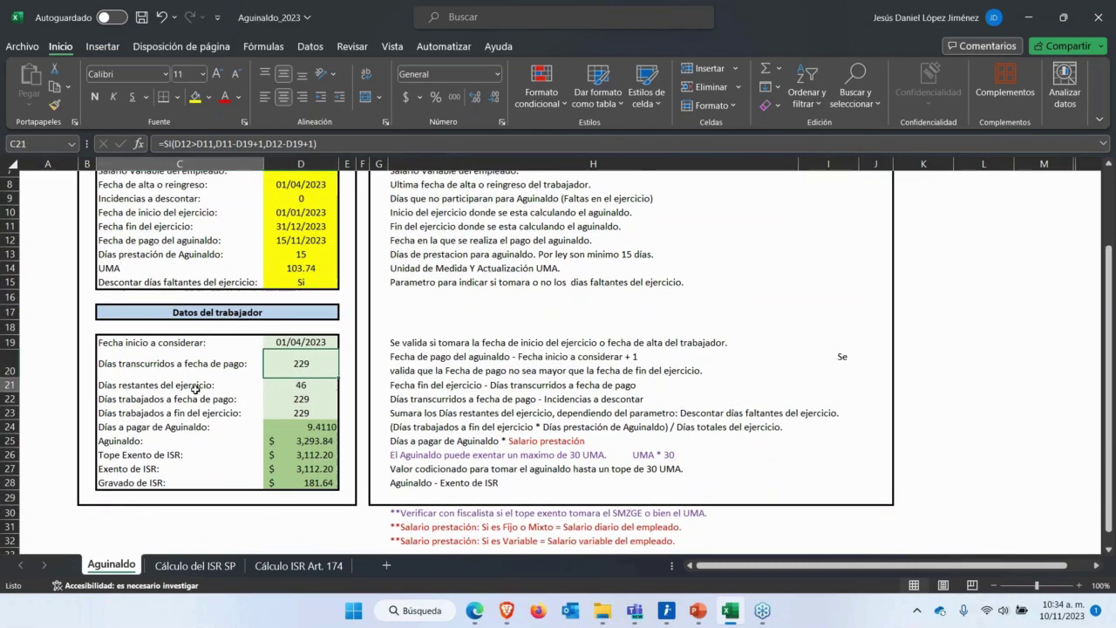
drag(202, 389, 287, 389)
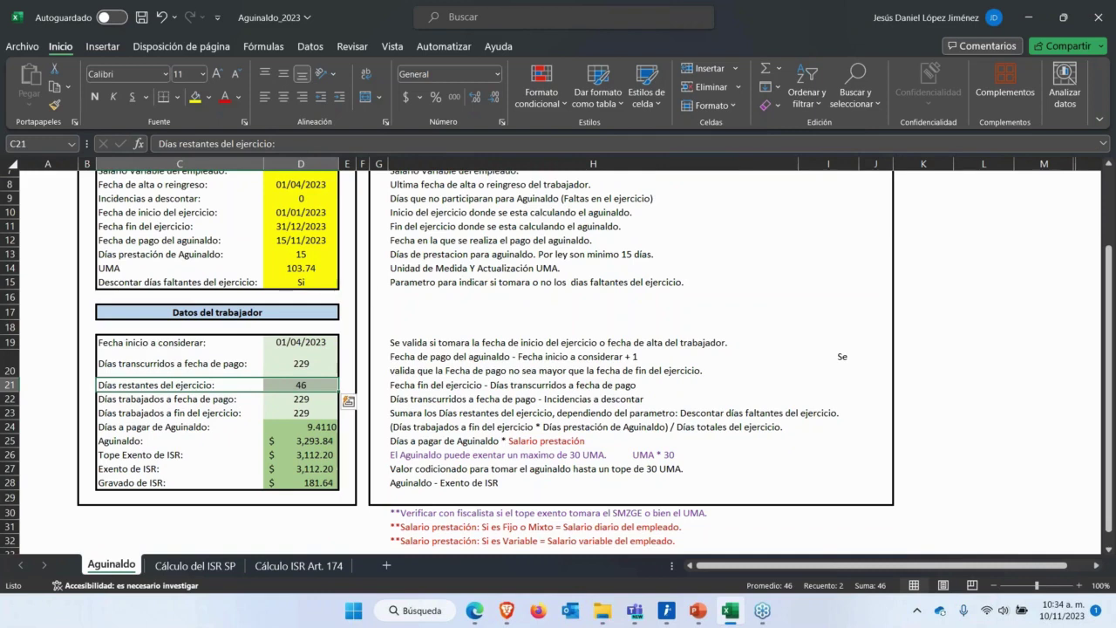
click(296, 239)
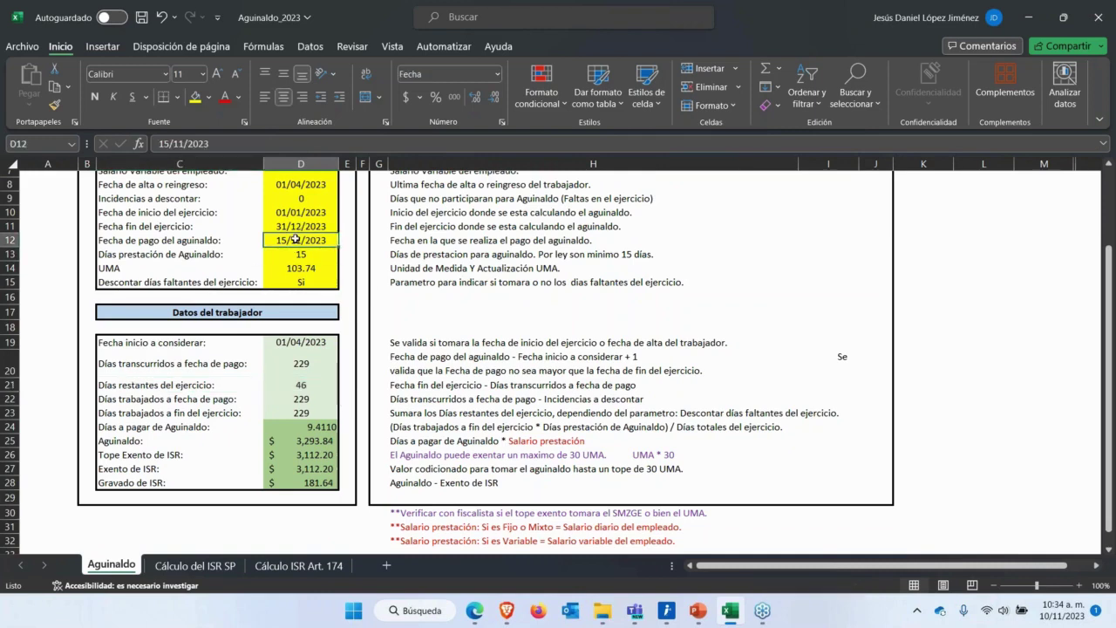
drag(197, 385, 295, 386)
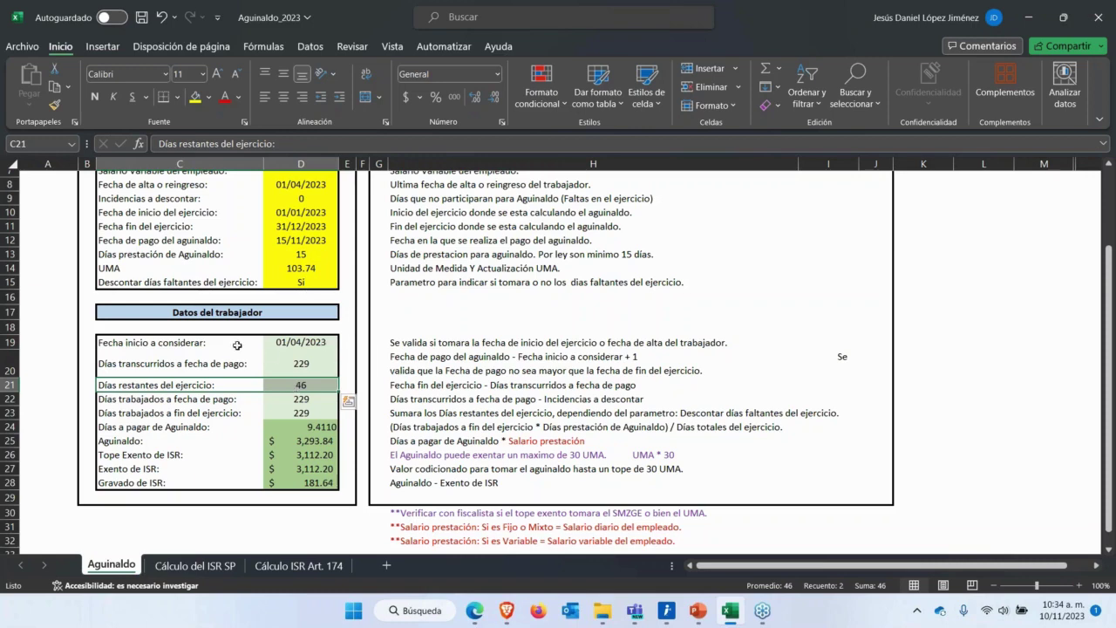
click(297, 283)
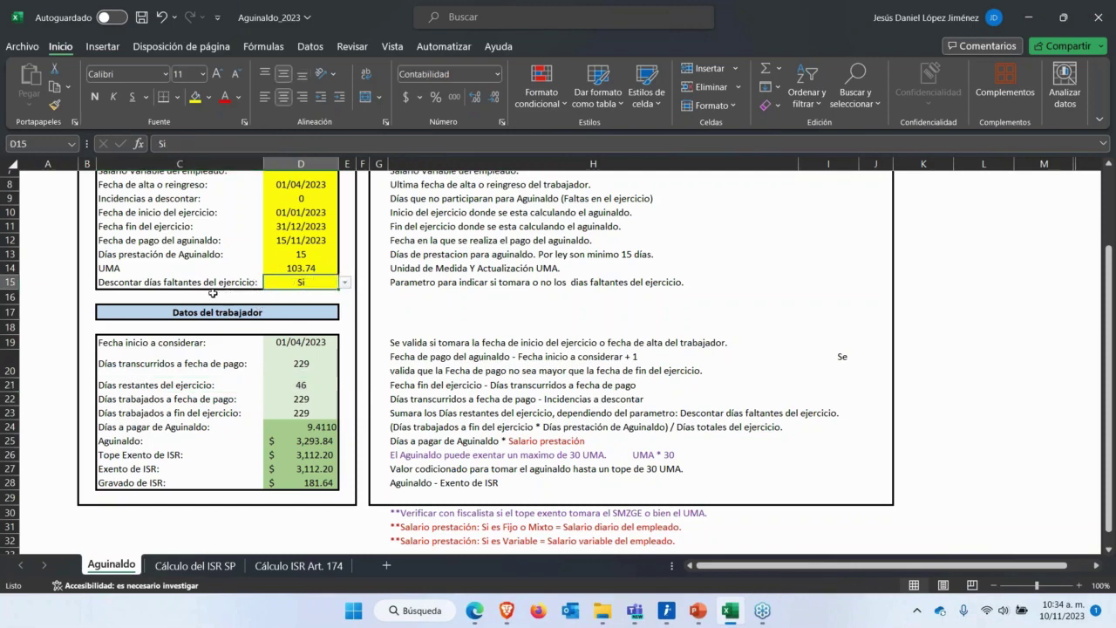
click(346, 286)
click(306, 311)
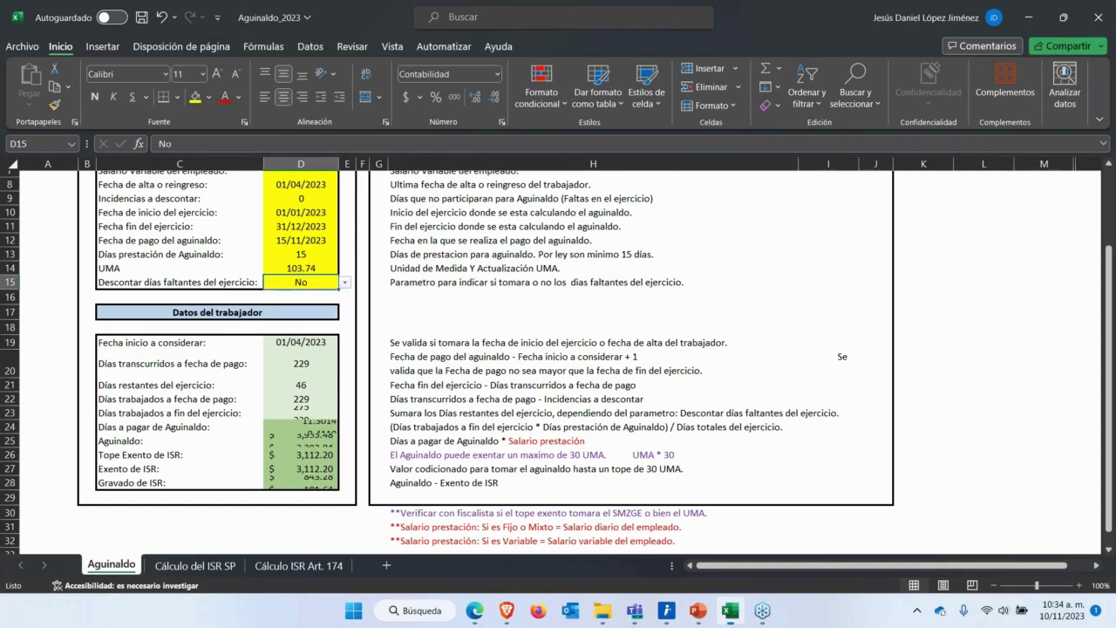
Set Descontar días faltantes del ejercicio back to Si and check the Días restantes and Días a pagar de Aguinaldo formulas.
click(345, 283)
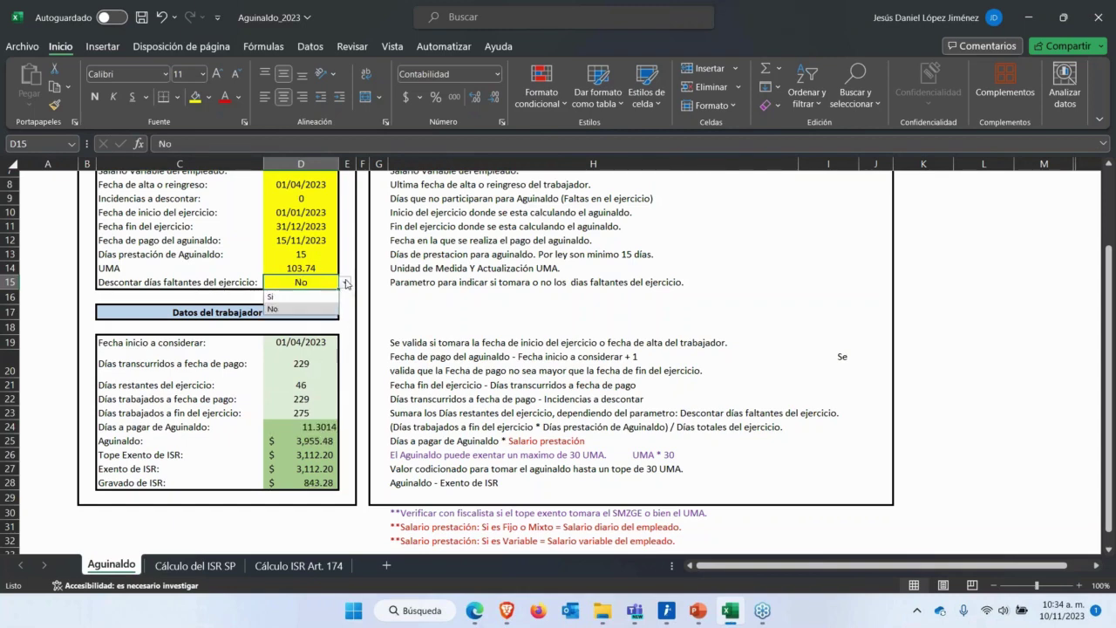
click(301, 297)
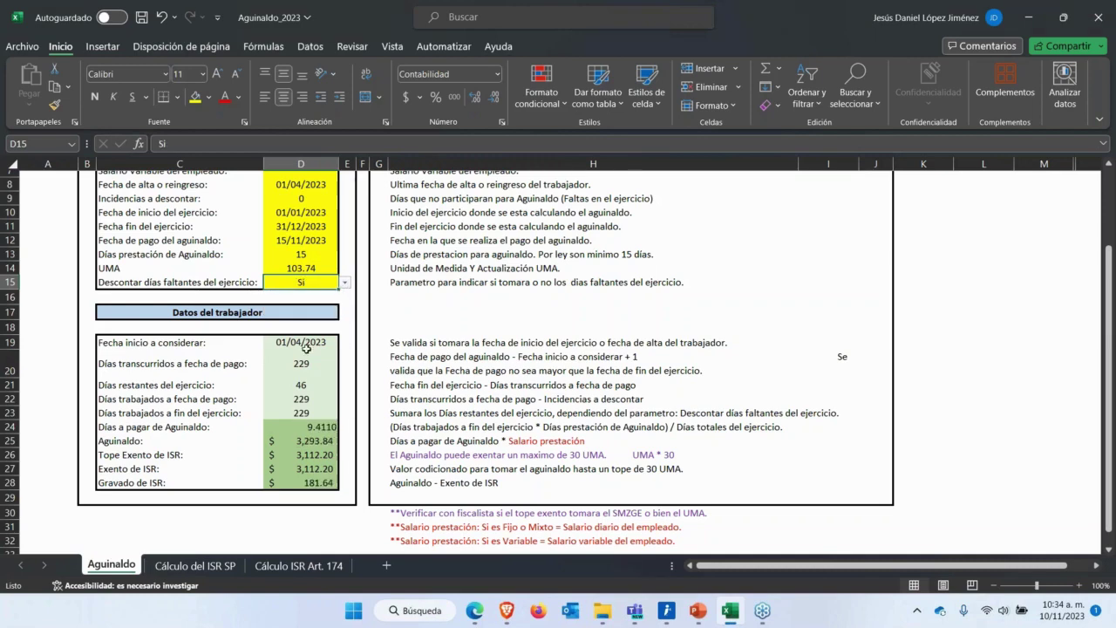
click(301, 384)
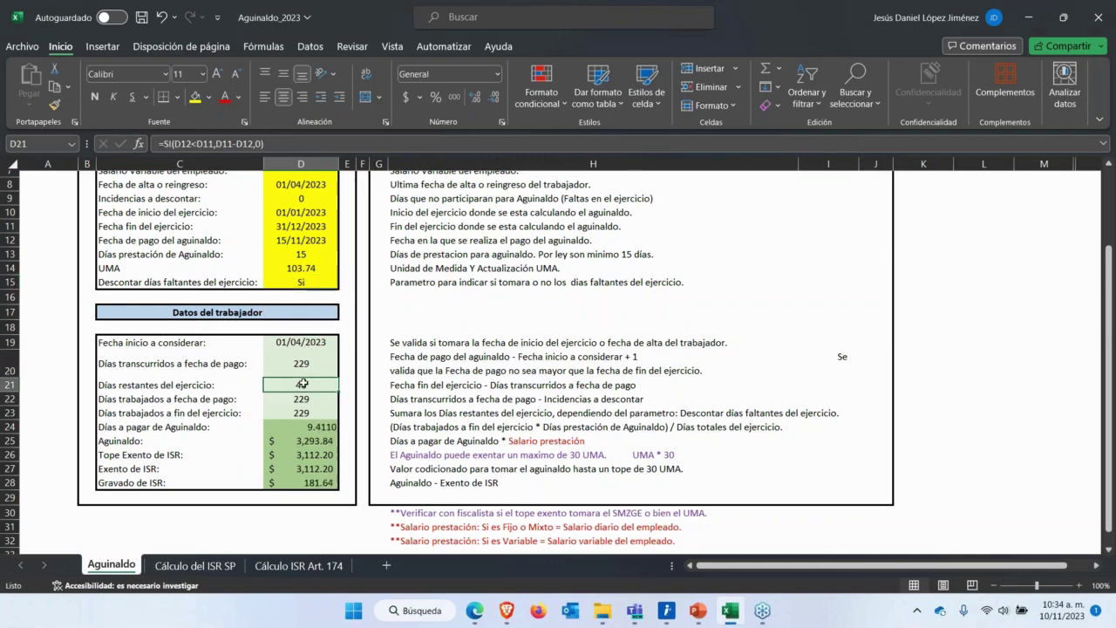
click(324, 424)
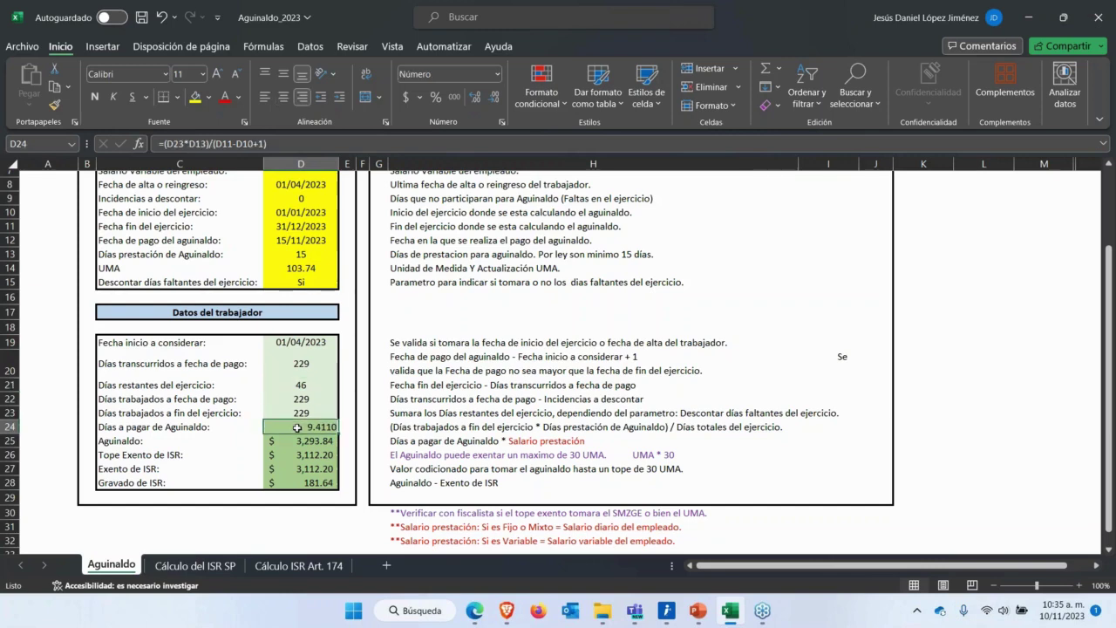
click(324, 283)
click(346, 284)
click(320, 298)
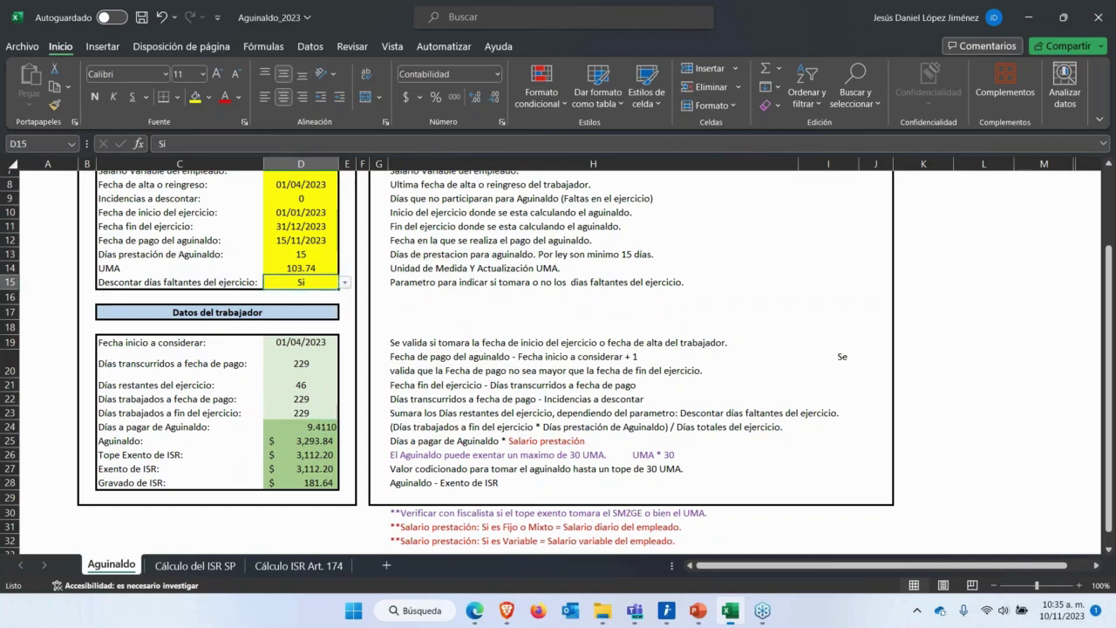
Switch Descontar días faltantes del ejercicio to No, check Días a pagar de Aguinaldo, and return the parameter to Si.
click(346, 280)
click(305, 309)
click(307, 431)
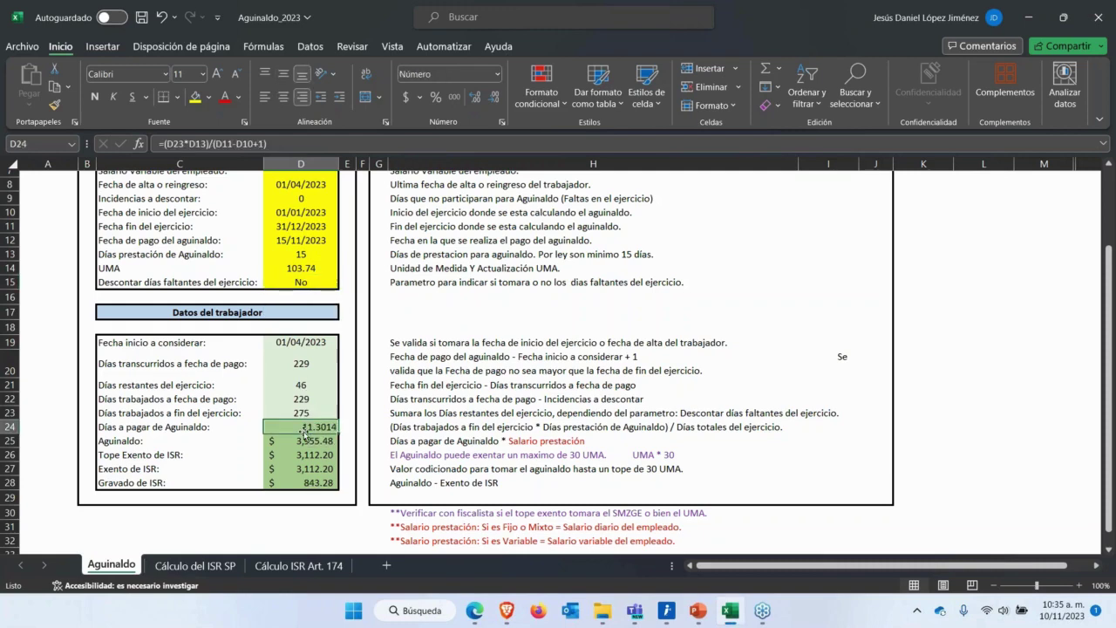
click(313, 282)
click(345, 281)
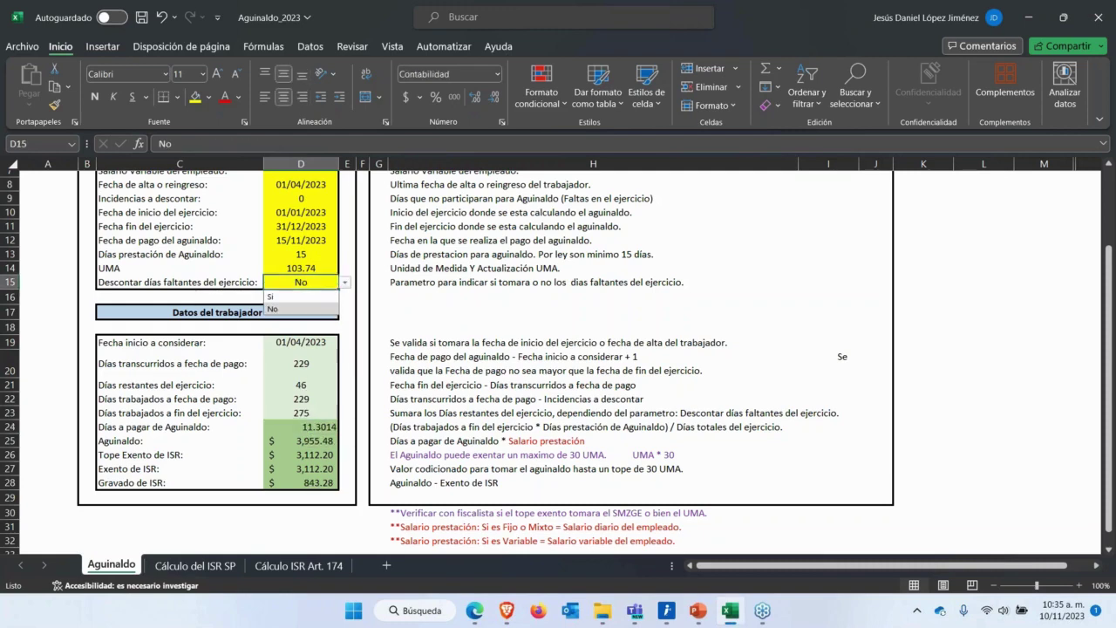
click(321, 297)
Set Descontar días faltantes del ejercicio to No and check the Días a pagar de Aguinaldo formula.
click(345, 283)
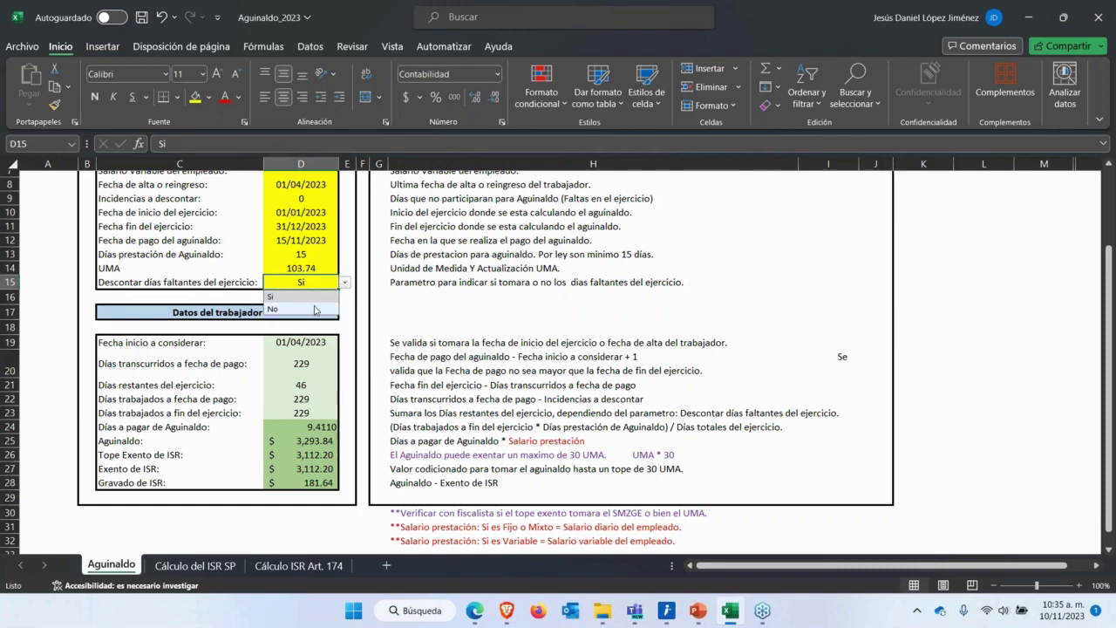
click(317, 310)
click(317, 433)
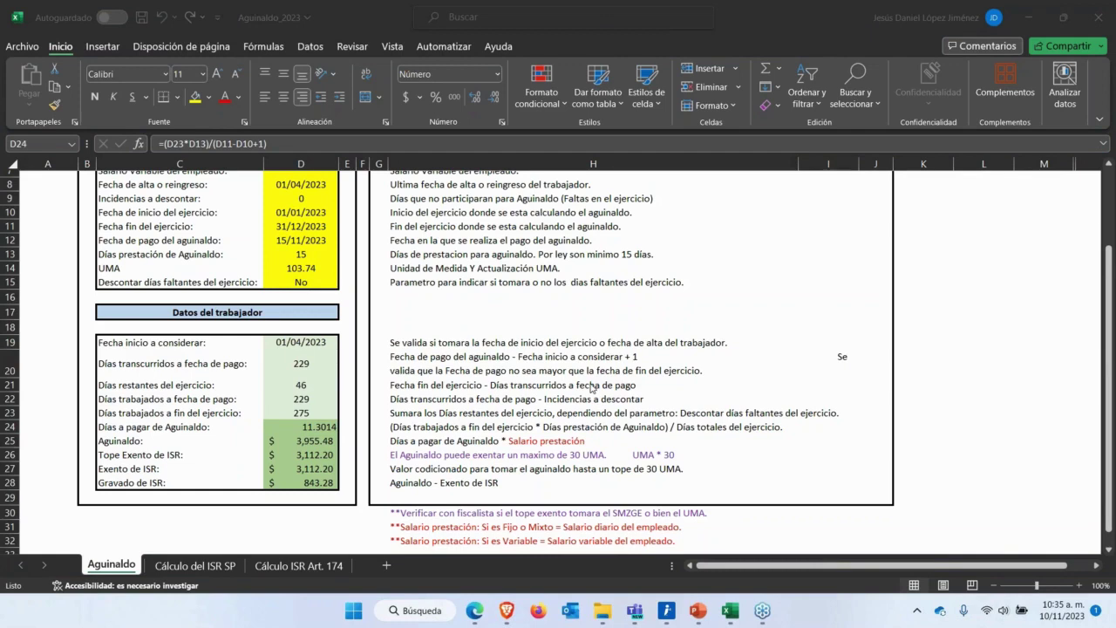
click(310, 429)
click(321, 426)
click(202, 202)
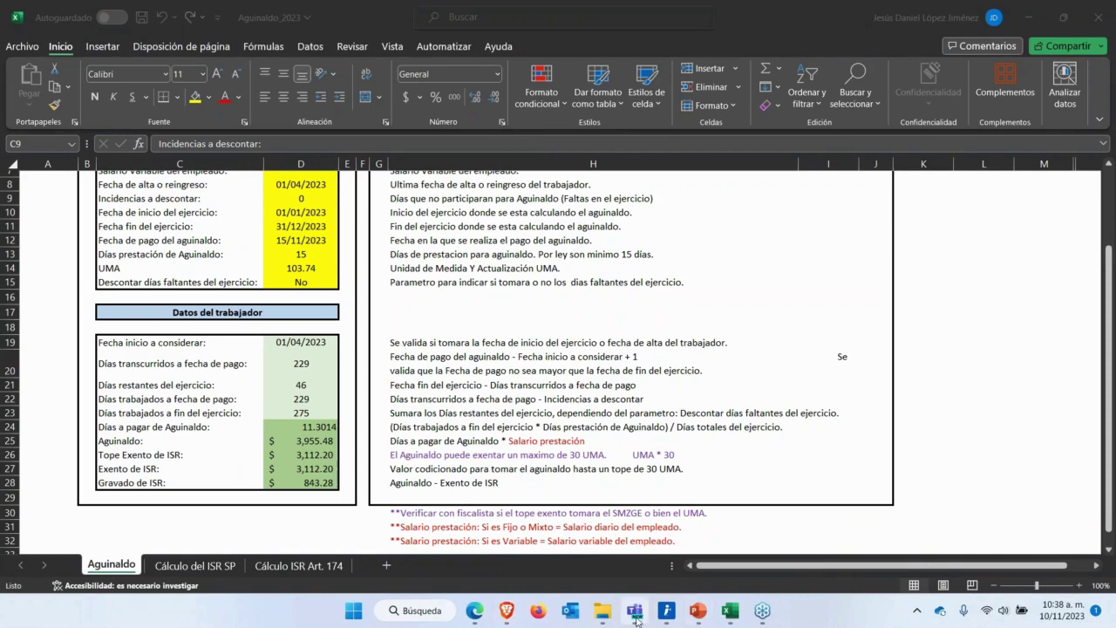
Switch to the Brave browser and search Google for "descontar incidencias aguinaldo LFT" in a new tab.
mouse_move(507, 613)
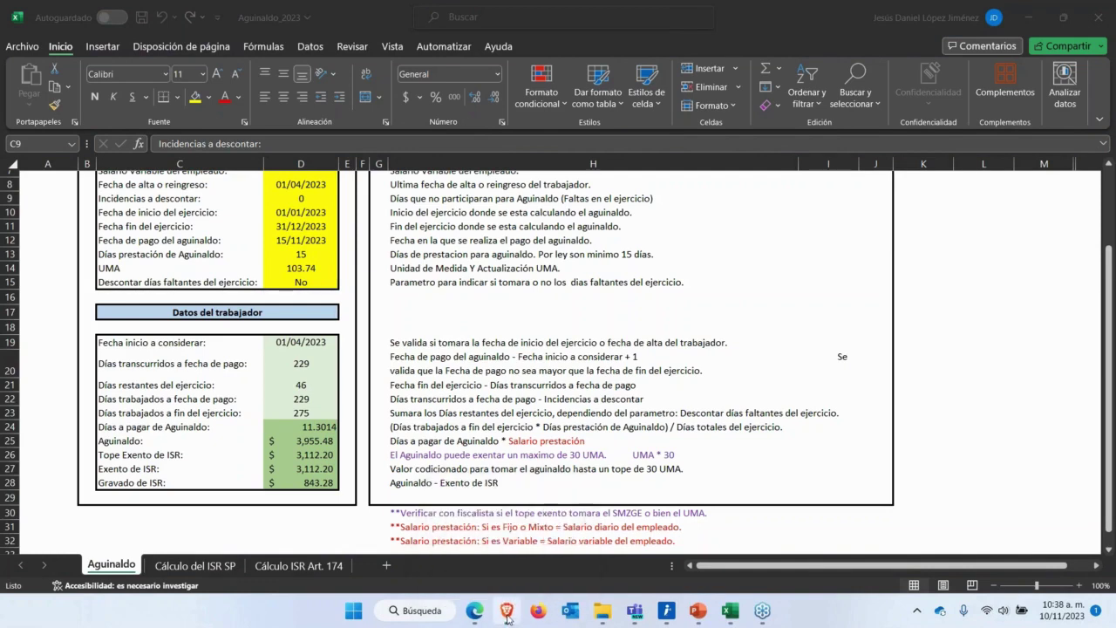
click(507, 614)
click(757, 12)
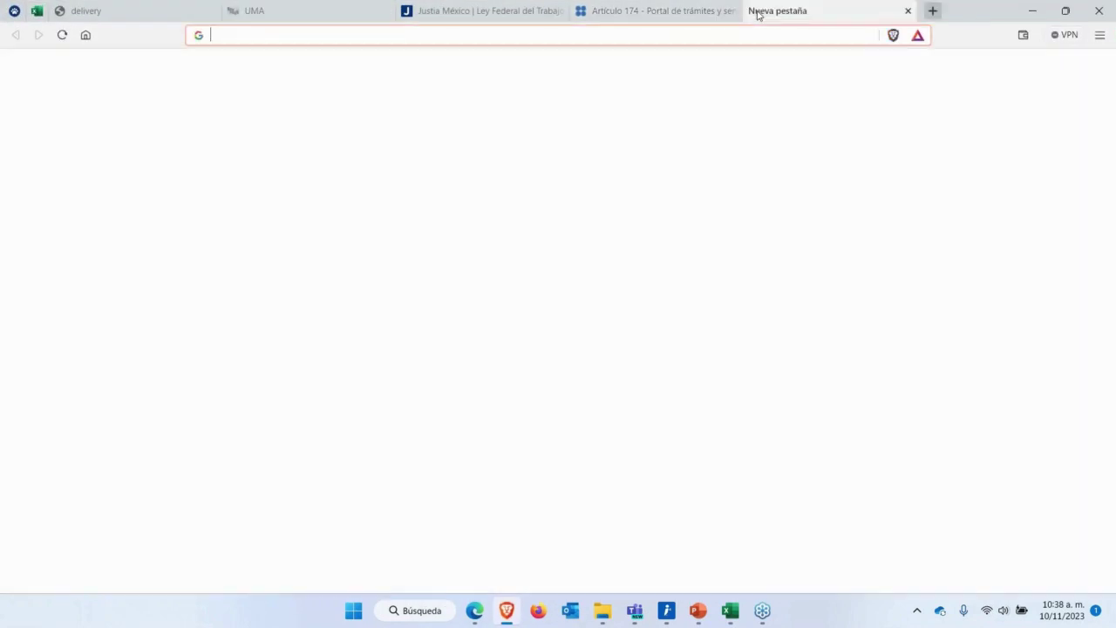
text(descuetn)
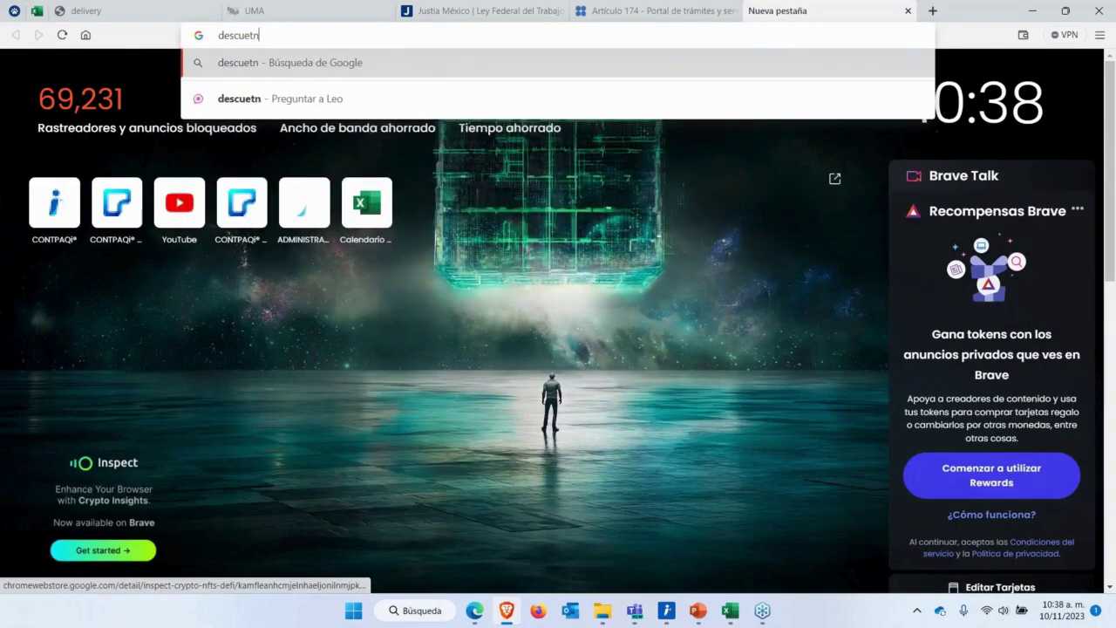
key(BackSpace)
key(BackSpace)
key(BackSpace)
key(BackSpace)
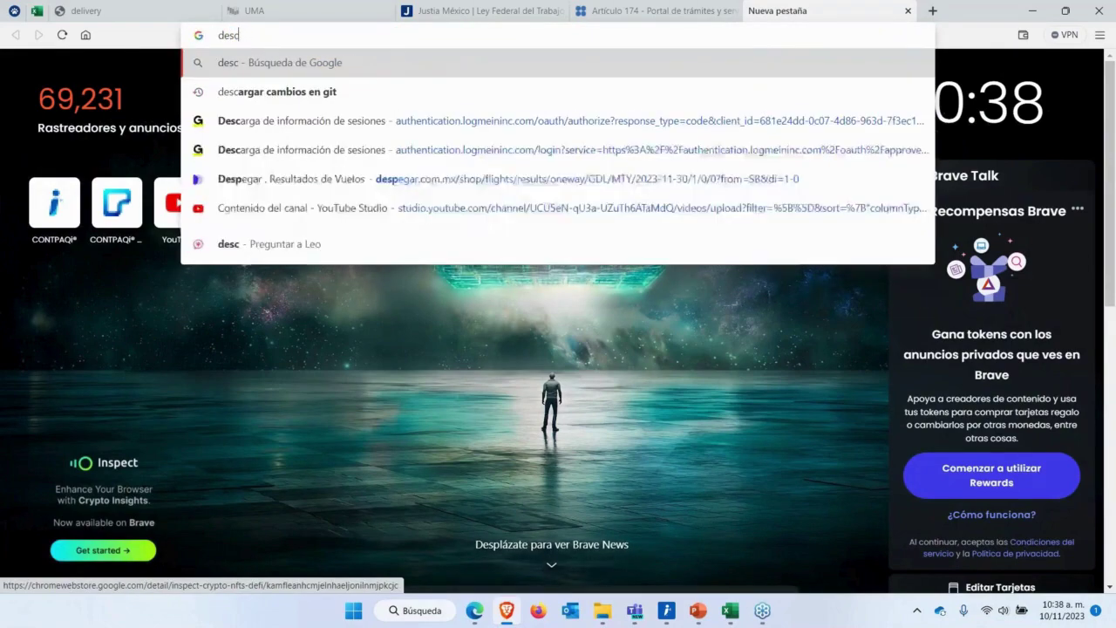
text(ontar i)
key(BackSpace)
key(BackSpace)
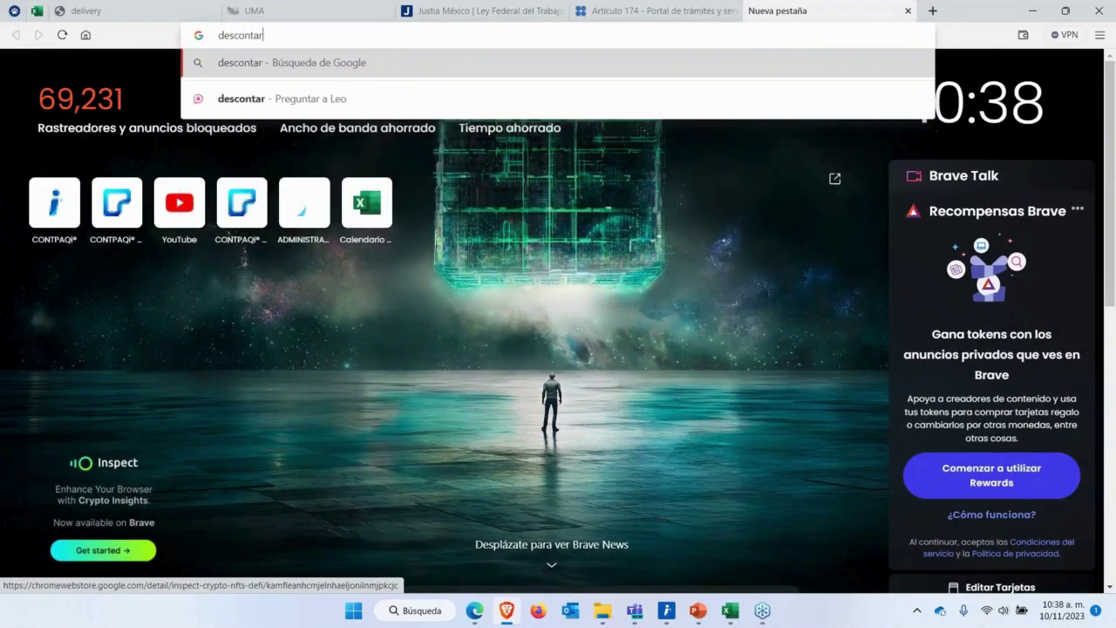
text(incid)
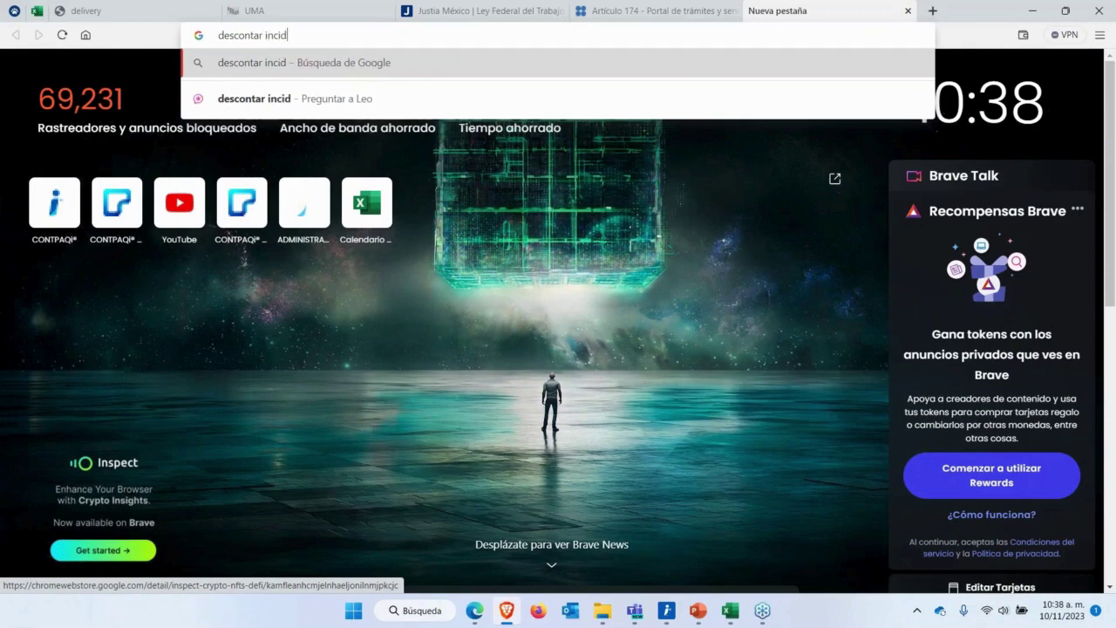
text(encias )
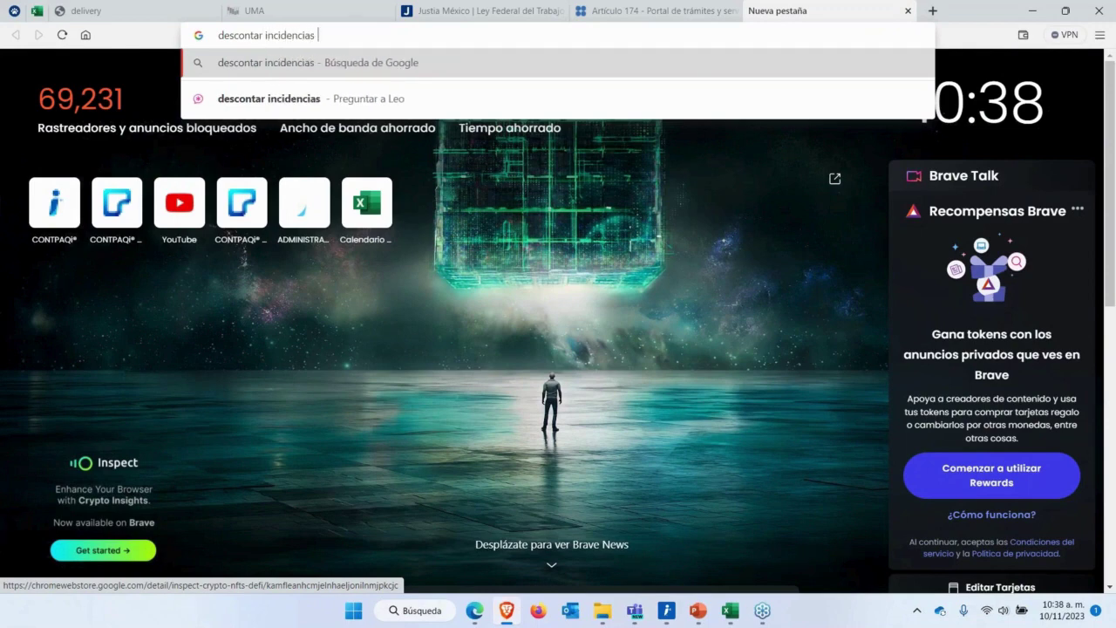
text(aguinaldo )
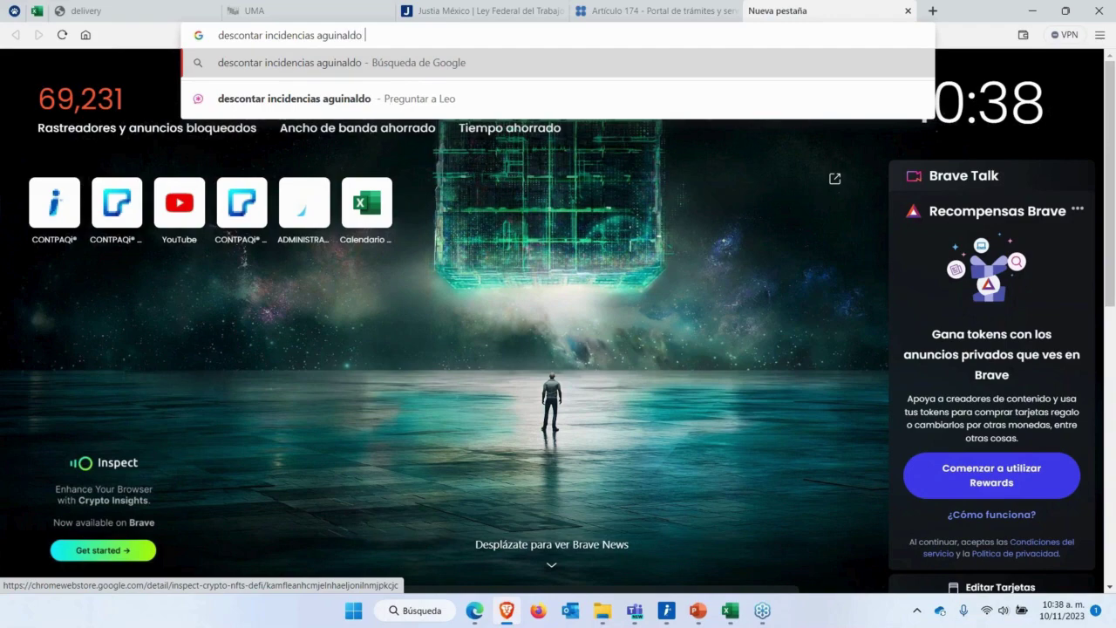
text(LFT)
key(Return)
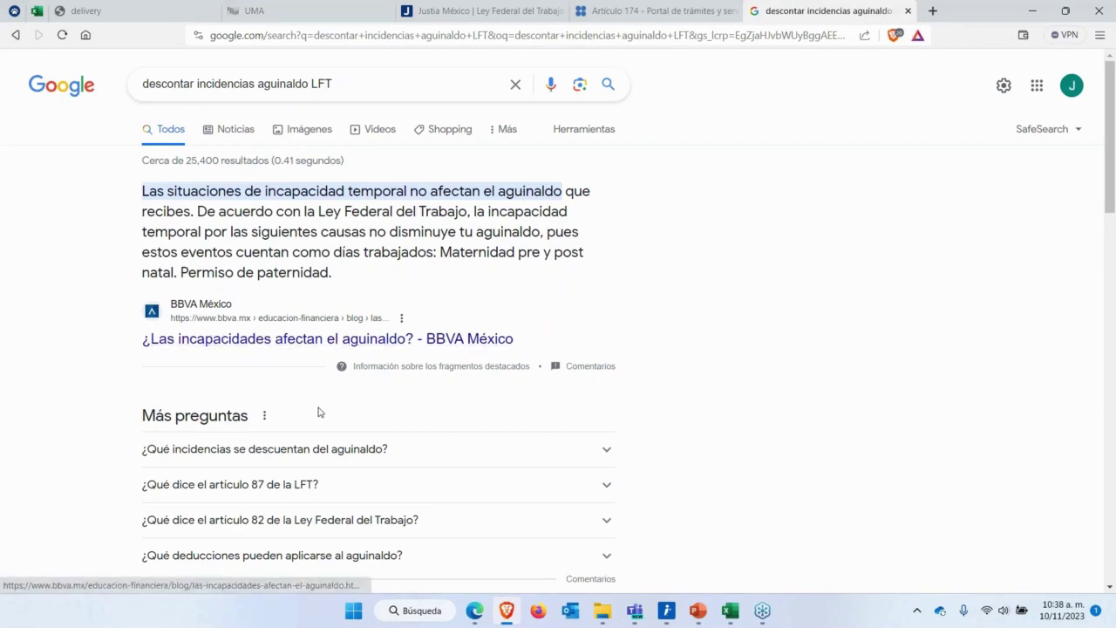
scroll(319, 413, down, 2)
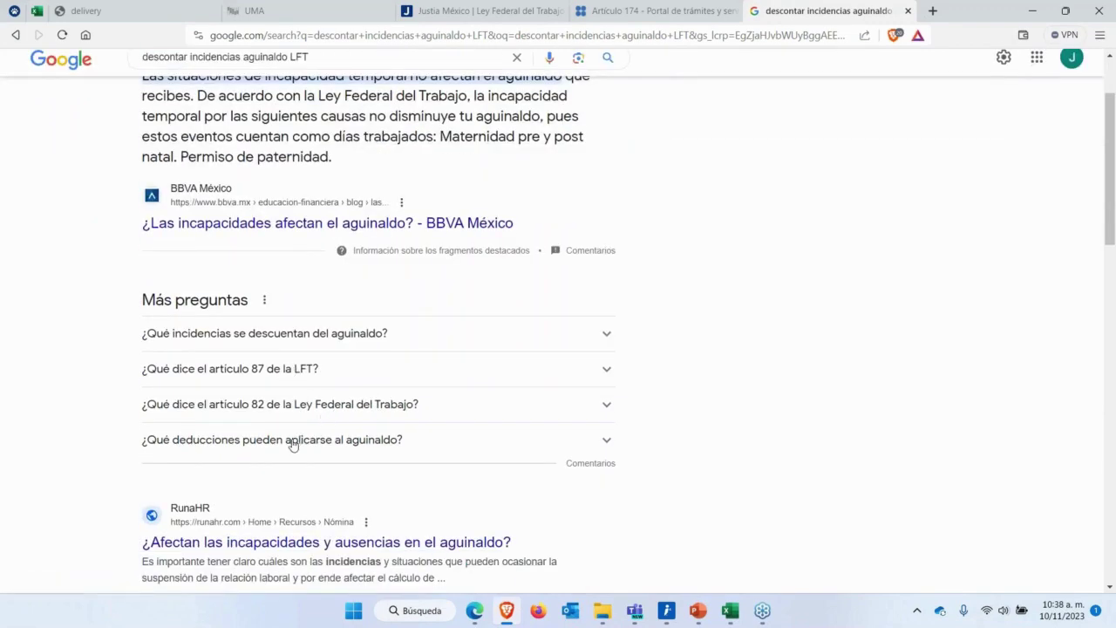
Open BBVA México's "¿Las incapacidades afectan el aguinaldo?" result, examine which absences may reduce the aguinaldo, and return to the search results.
scroll(291, 443, down, 3)
scroll(317, 309, up, 4)
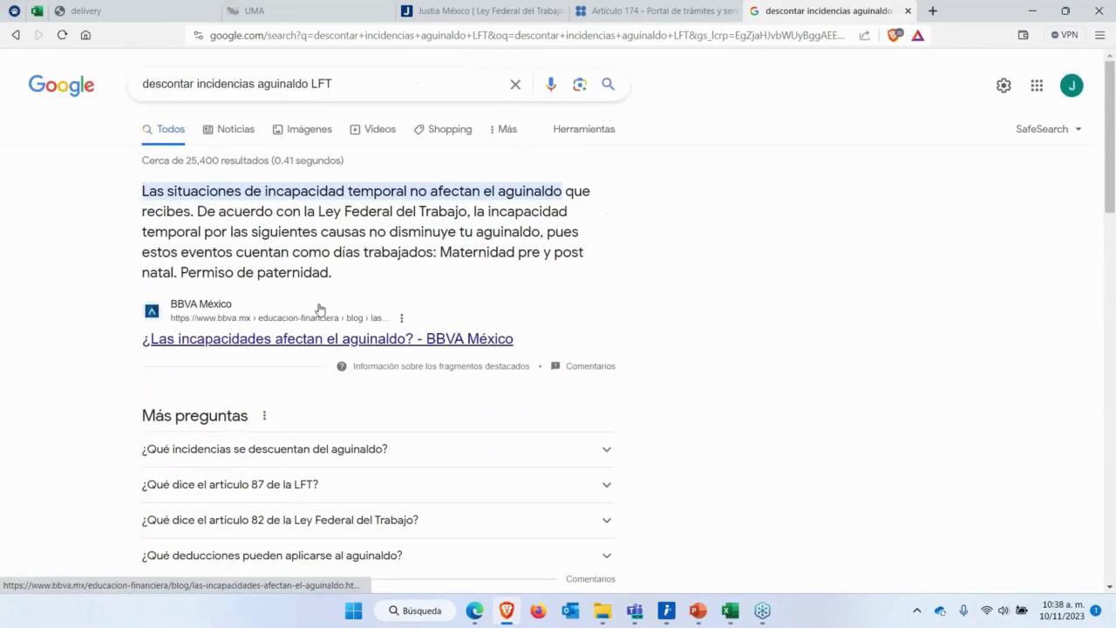
click(392, 338)
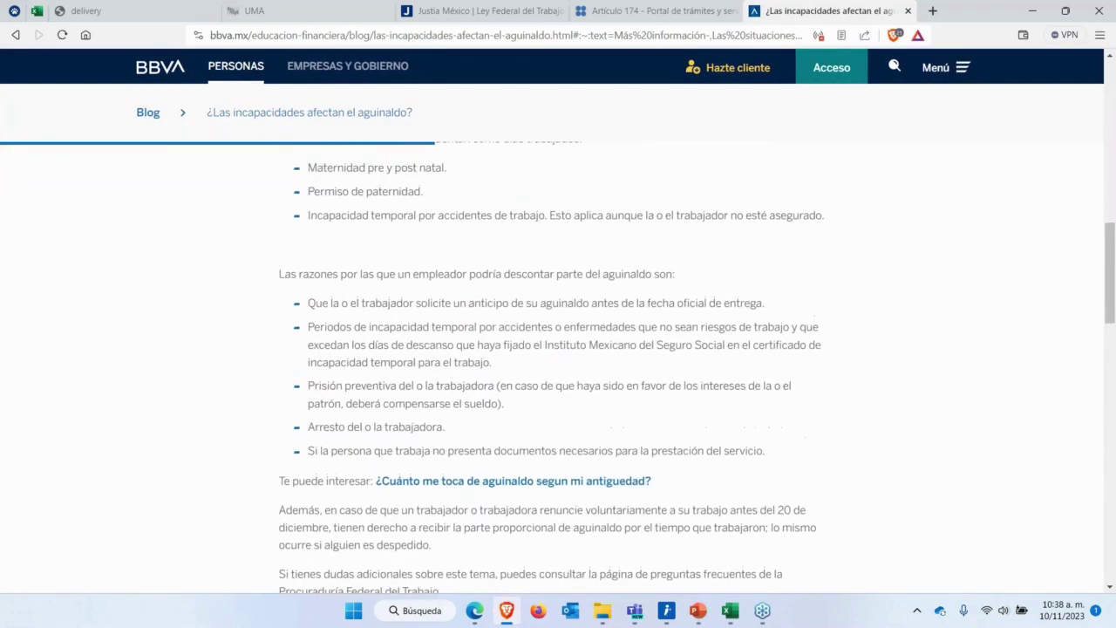
scroll(598, 428, down, 5)
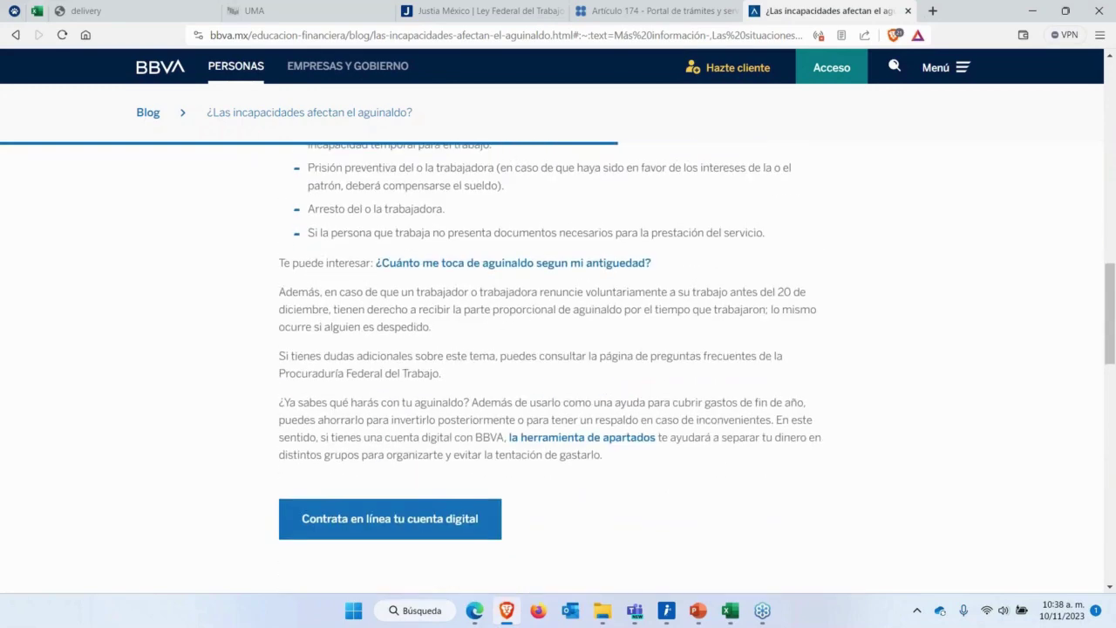
scroll(558, 366, up, 2)
scroll(451, 296, up, 3)
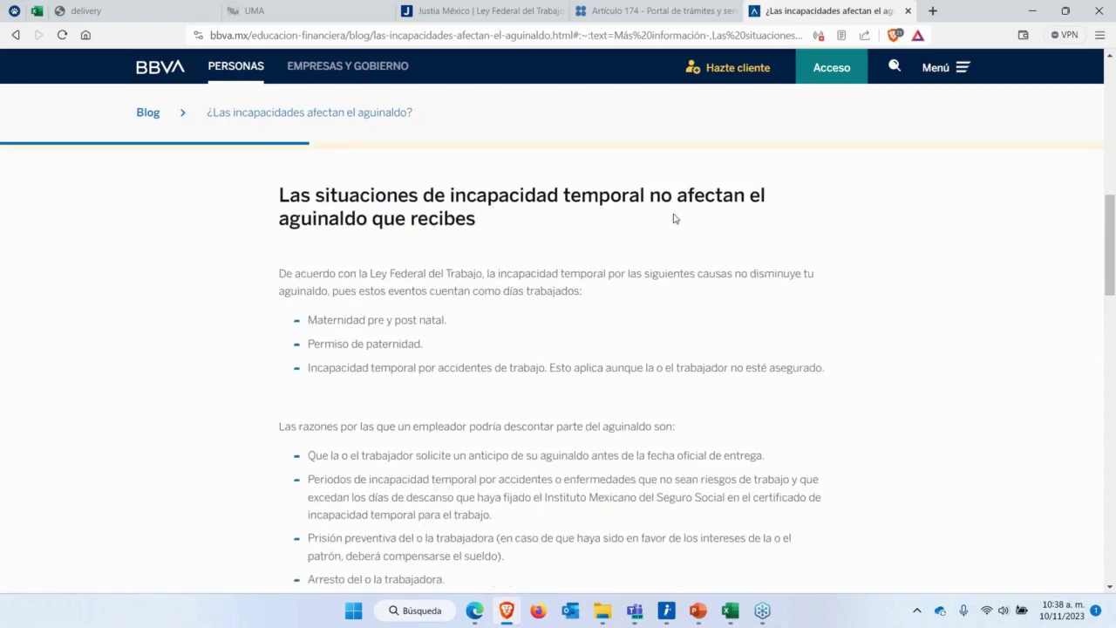
scroll(510, 394, down, 3)
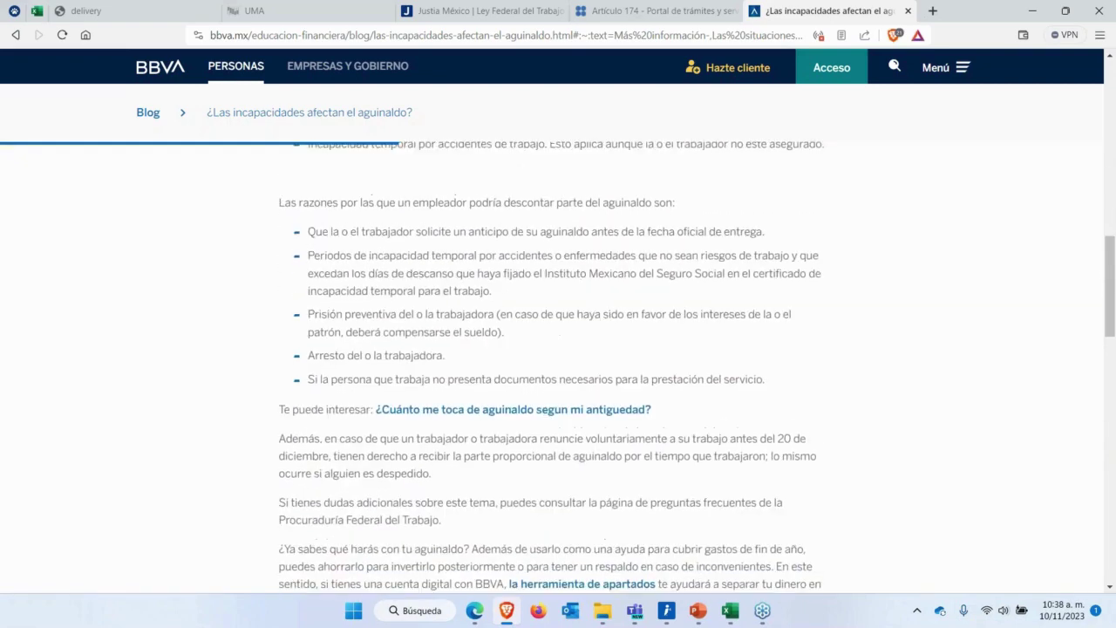
scroll(558, 349, down, 5)
scroll(558, 349, left, 5)
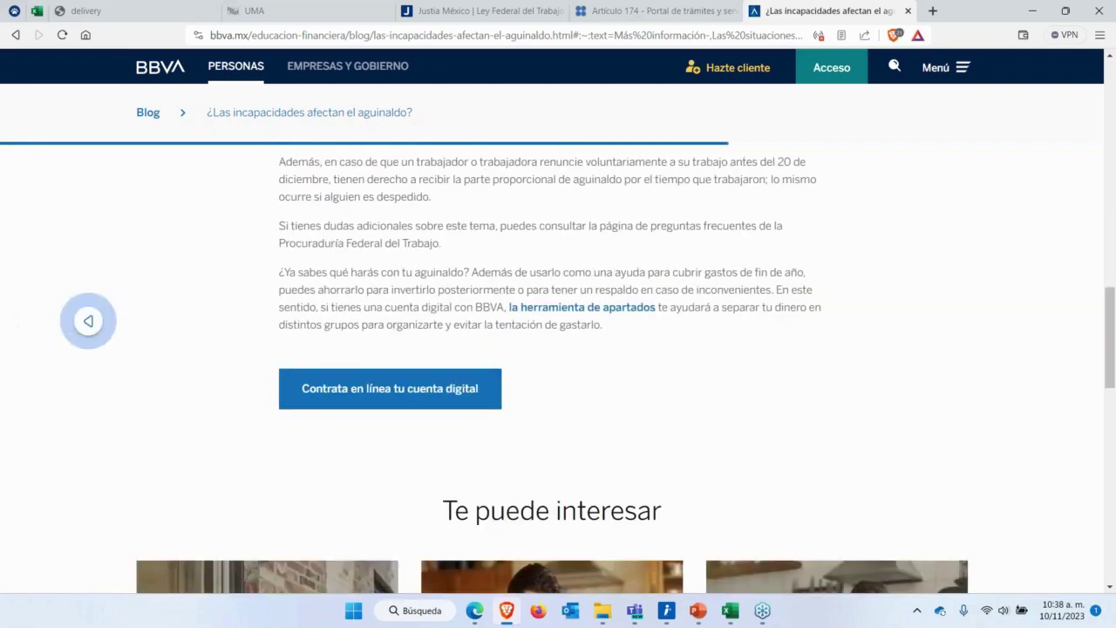
Expand the question "¿Qué incidencias se descuentan del aguinaldo?" and open its gob.mx source, "Conoce más en relación al pago del Aguinaldo.".
scroll(302, 541, down, 2)
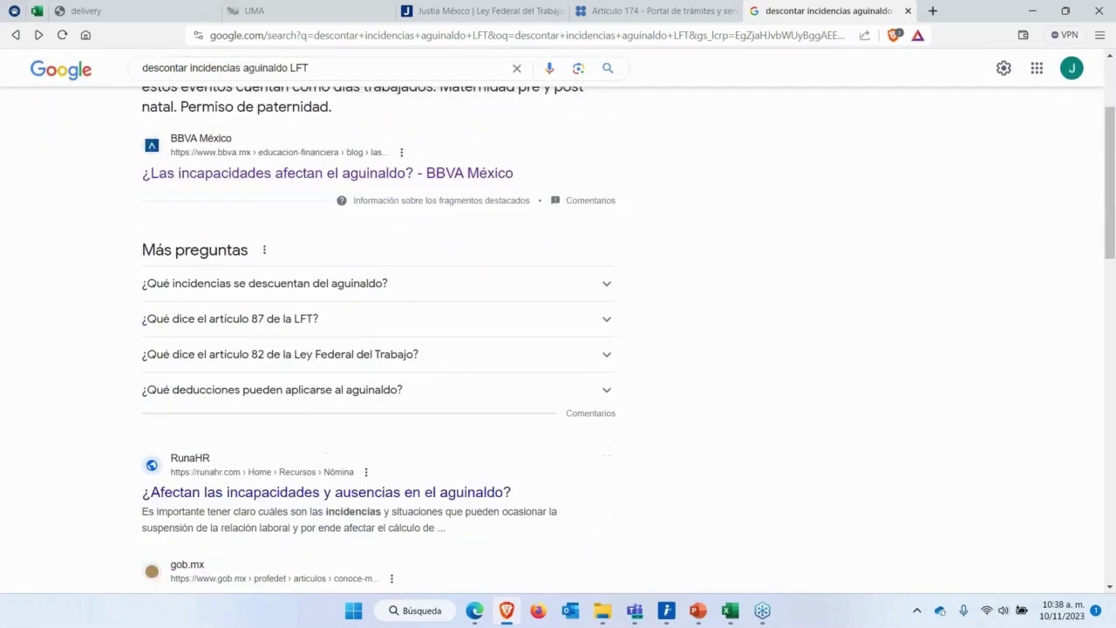
click(352, 296)
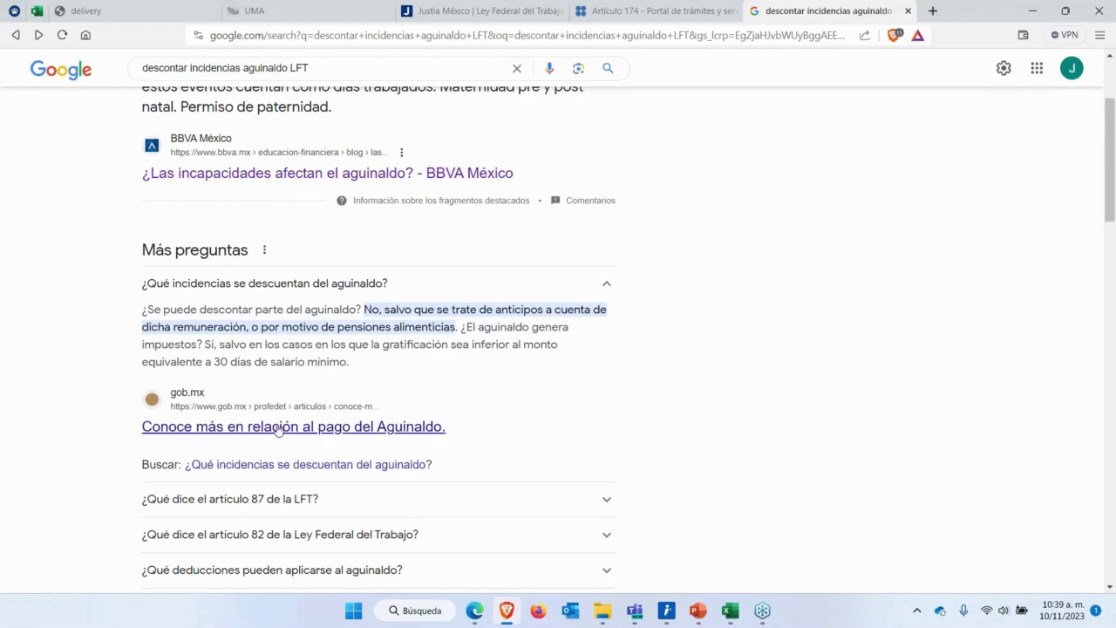
click(275, 427)
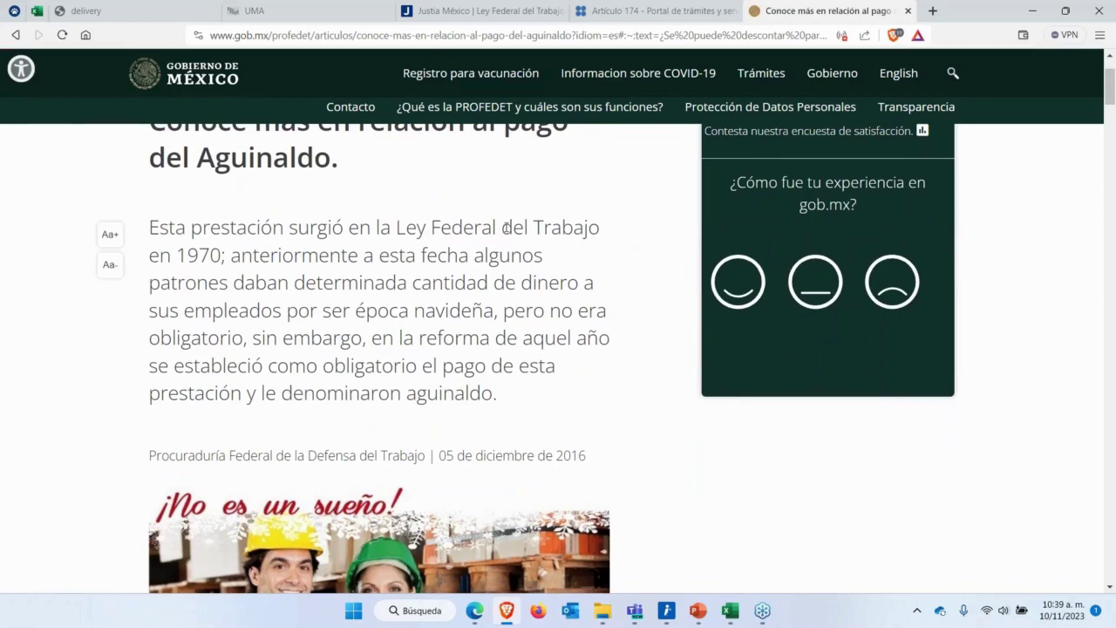
Read through the gob.mx article's frequent questions on aguinaldo rights, incapacities, permitted deductions and penalties.
scroll(337, 445, down, 8)
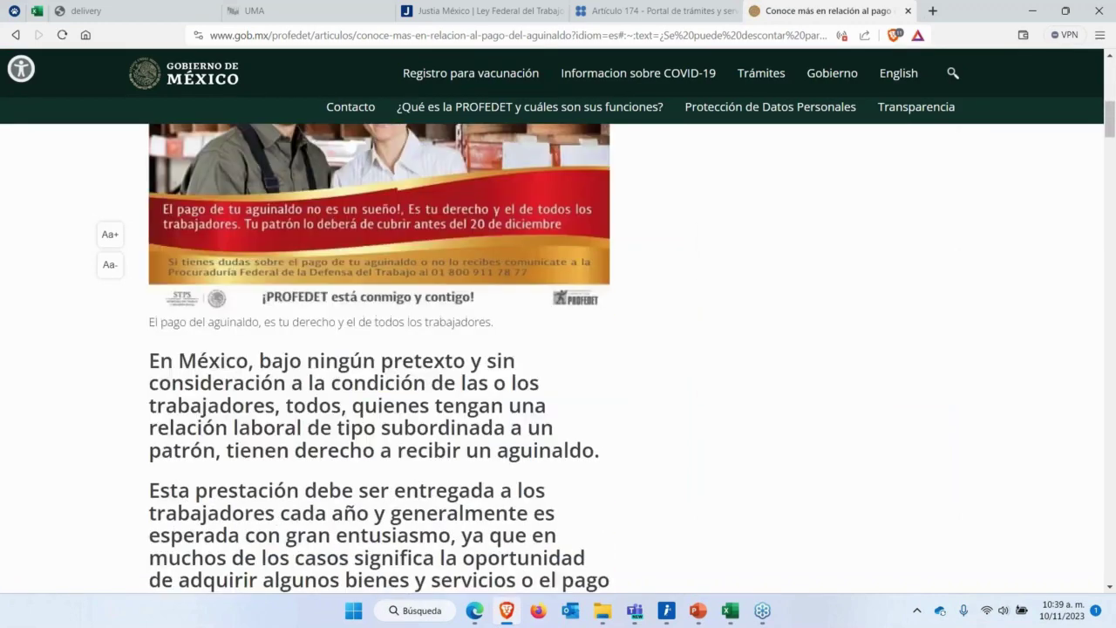
scroll(379, 358, down, 4)
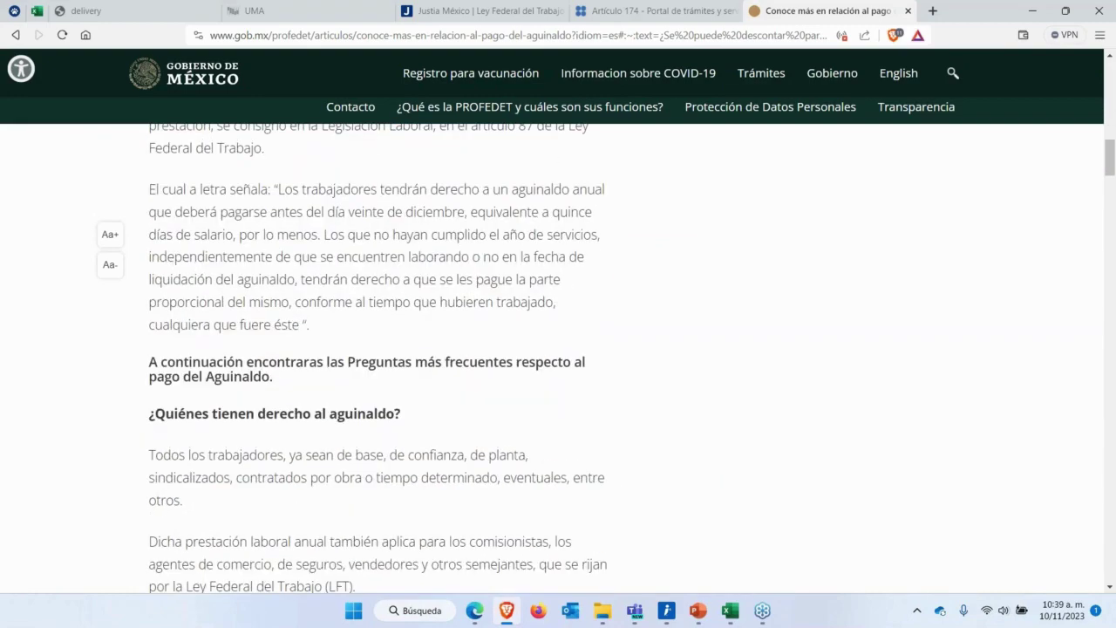
scroll(259, 312, down, 3)
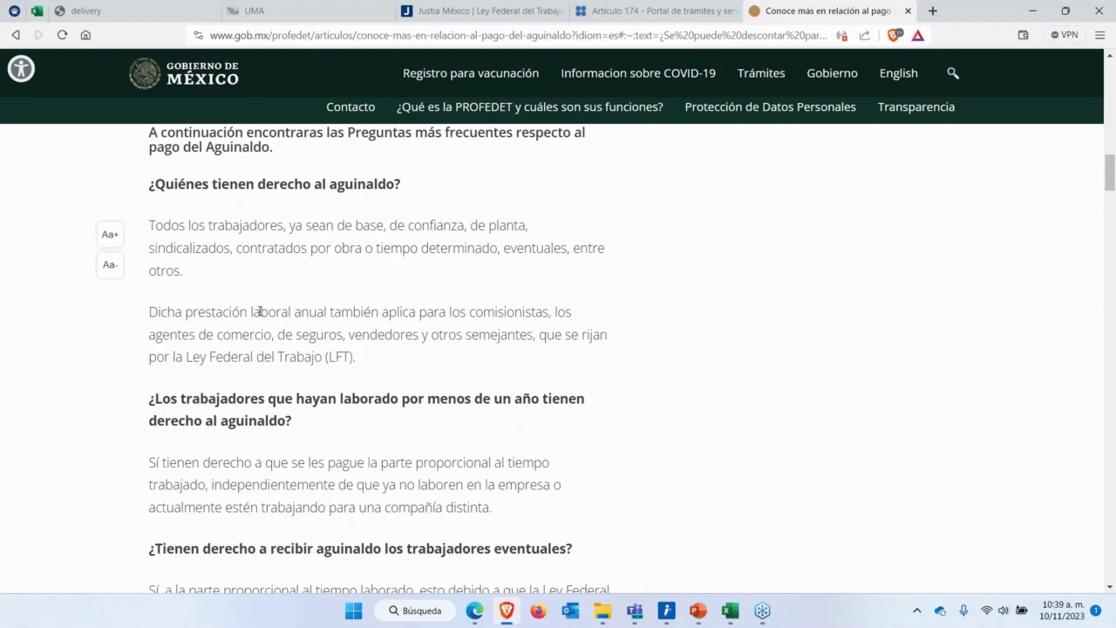
scroll(392, 417, down, 5)
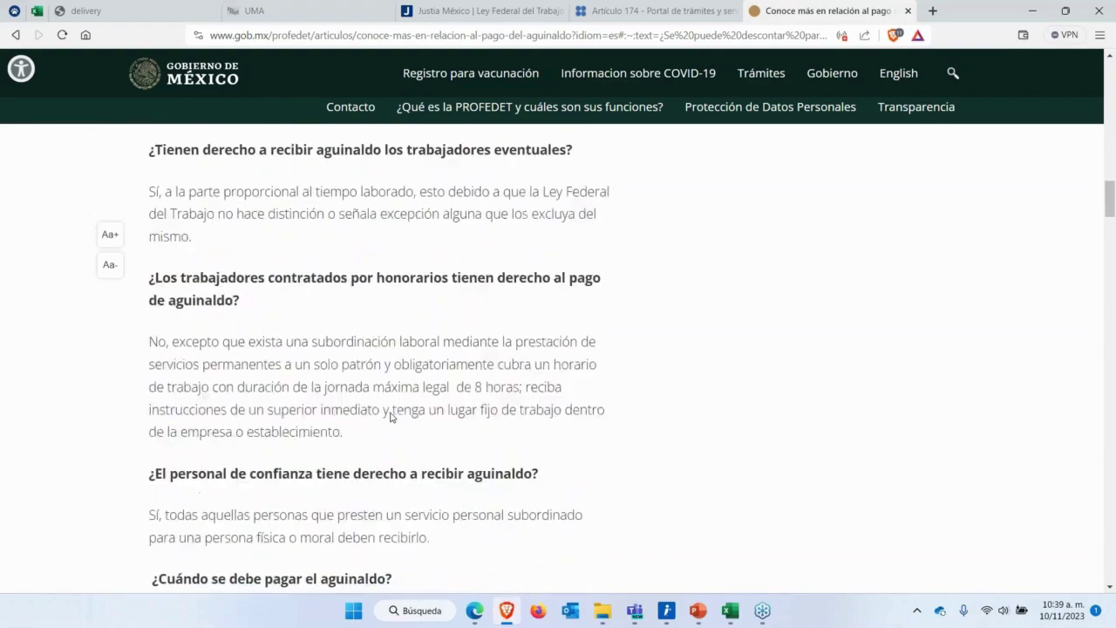
scroll(391, 417, down, 3)
scroll(392, 417, down, 5)
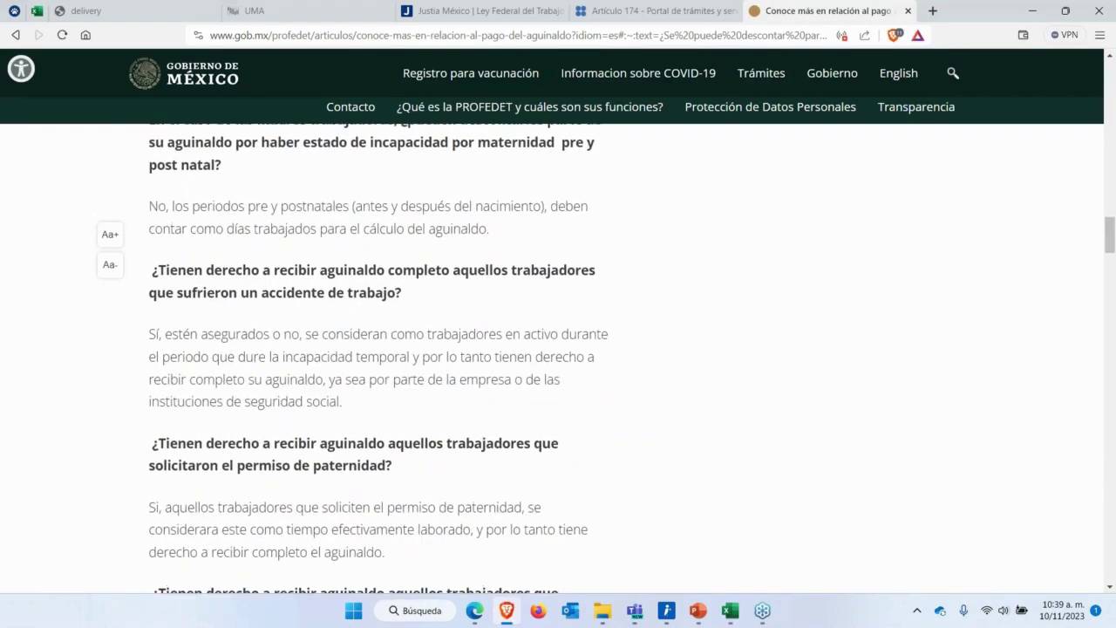
scroll(392, 417, down, 7)
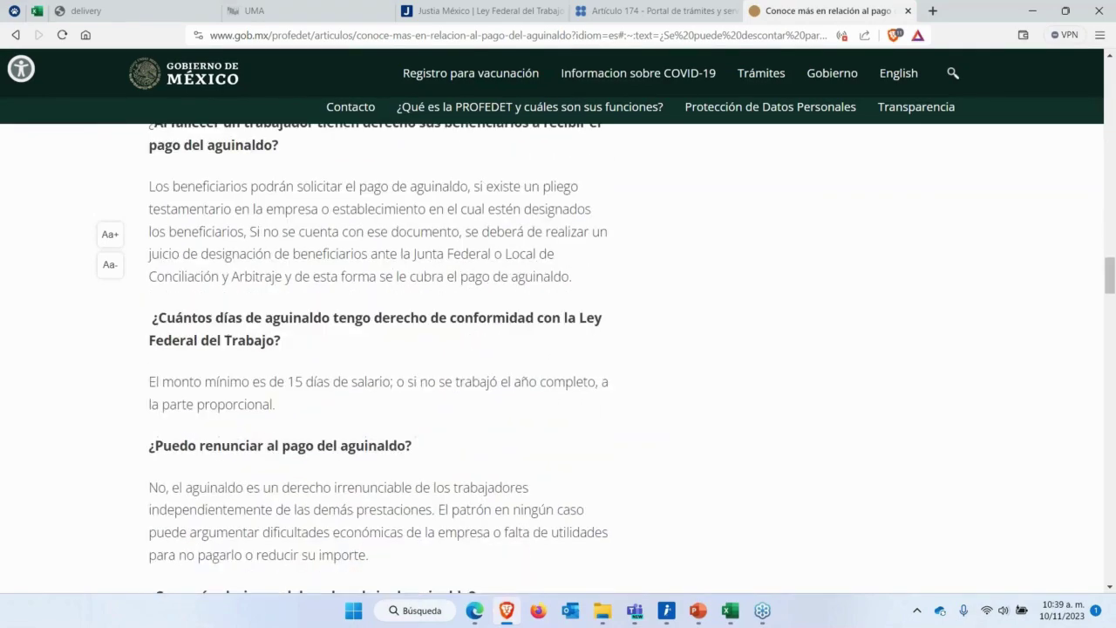
scroll(391, 418, down, 10)
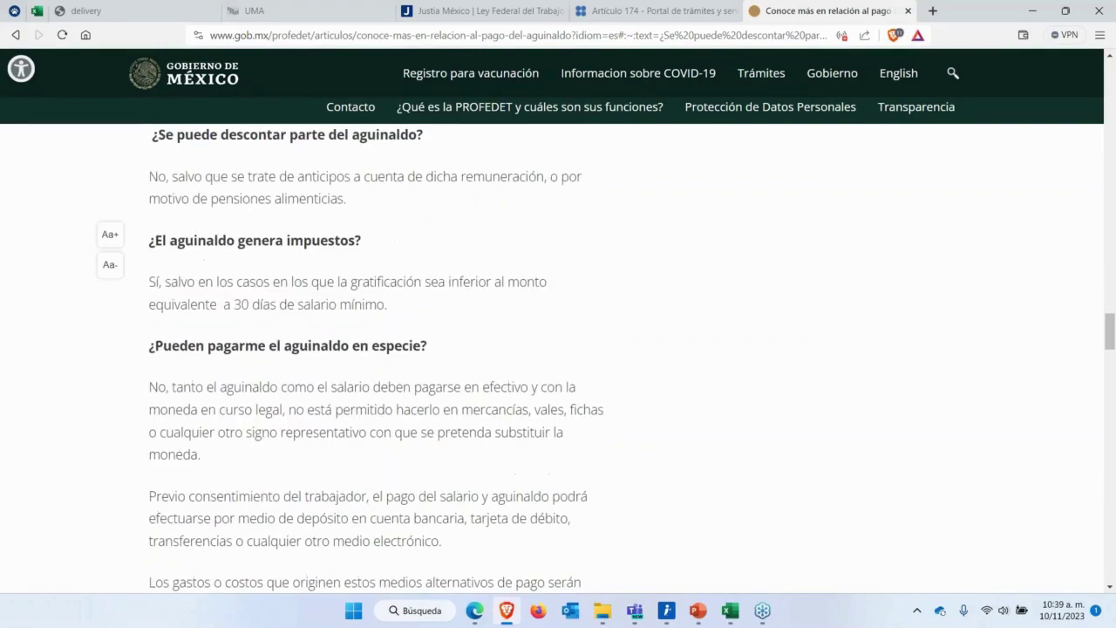
scroll(391, 418, down, 2)
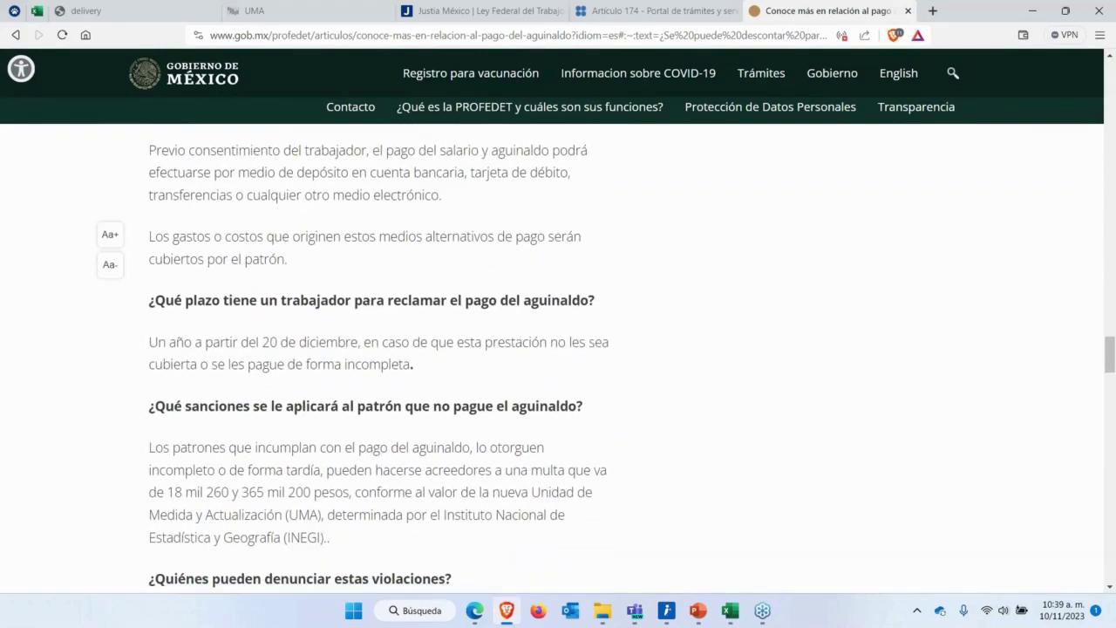
scroll(392, 417, down, 8)
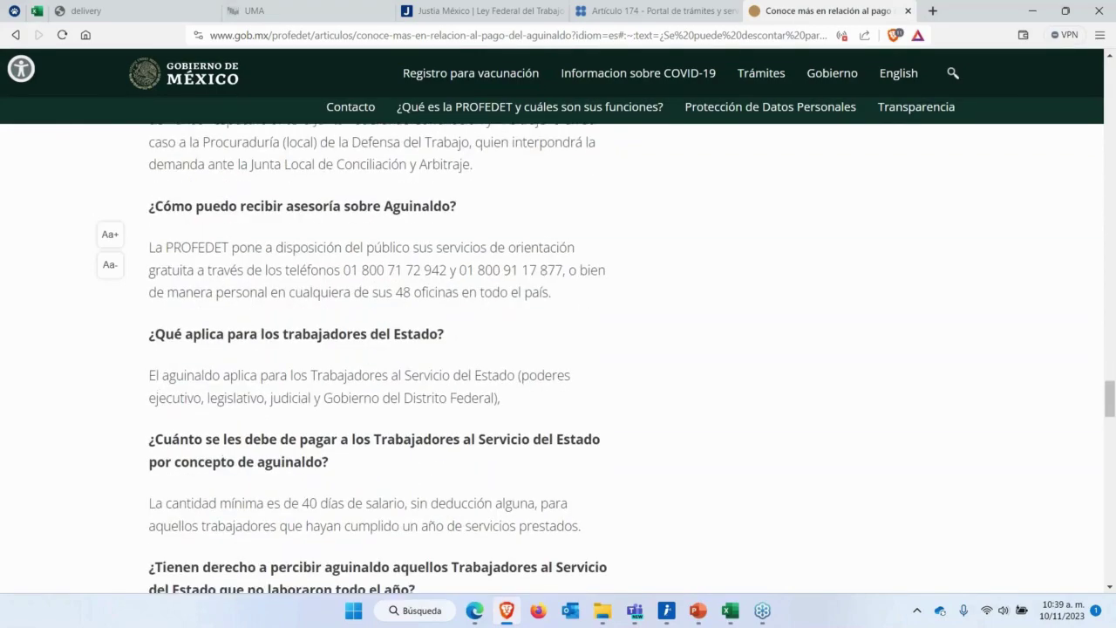
Go back to the beginning of the gob.mx aguinaldo article and select its full web address.
scroll(392, 418, up, 20)
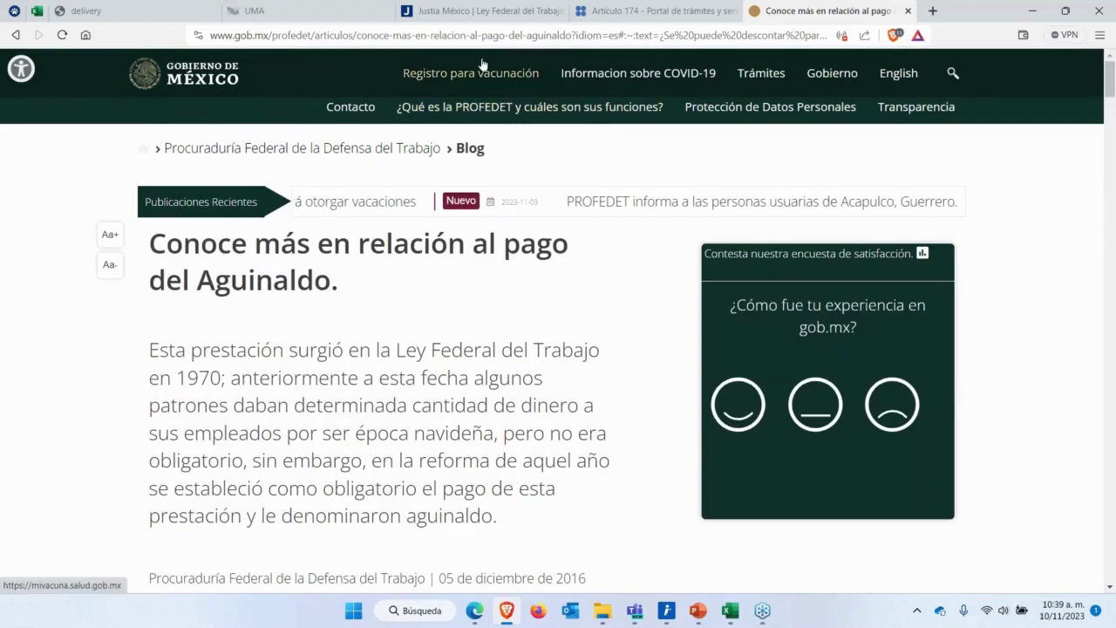
click(481, 38)
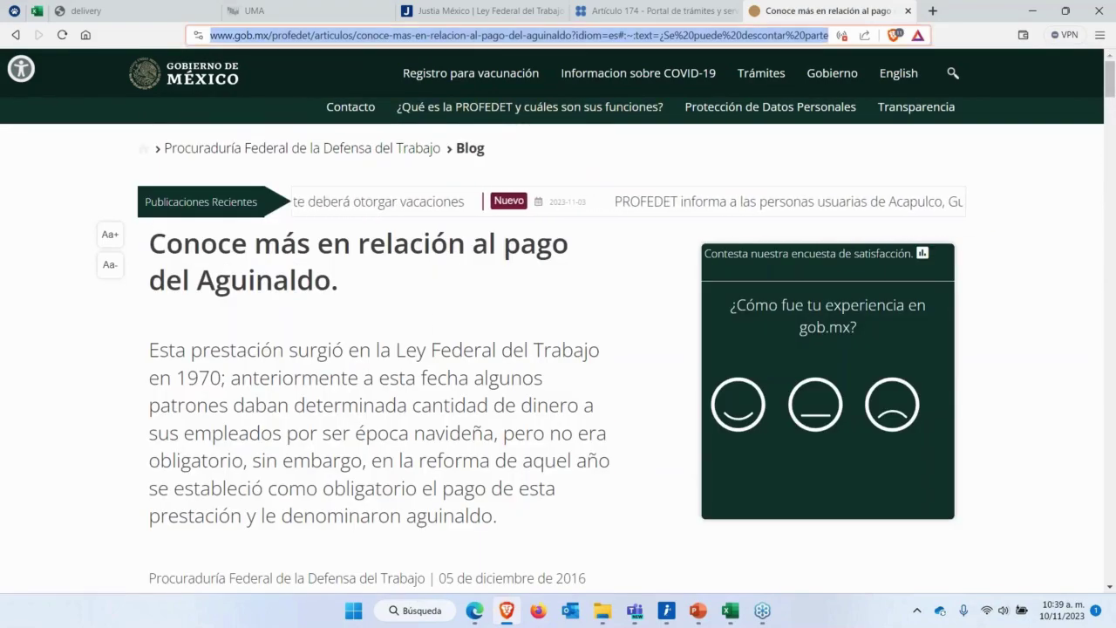
click(920, 290)
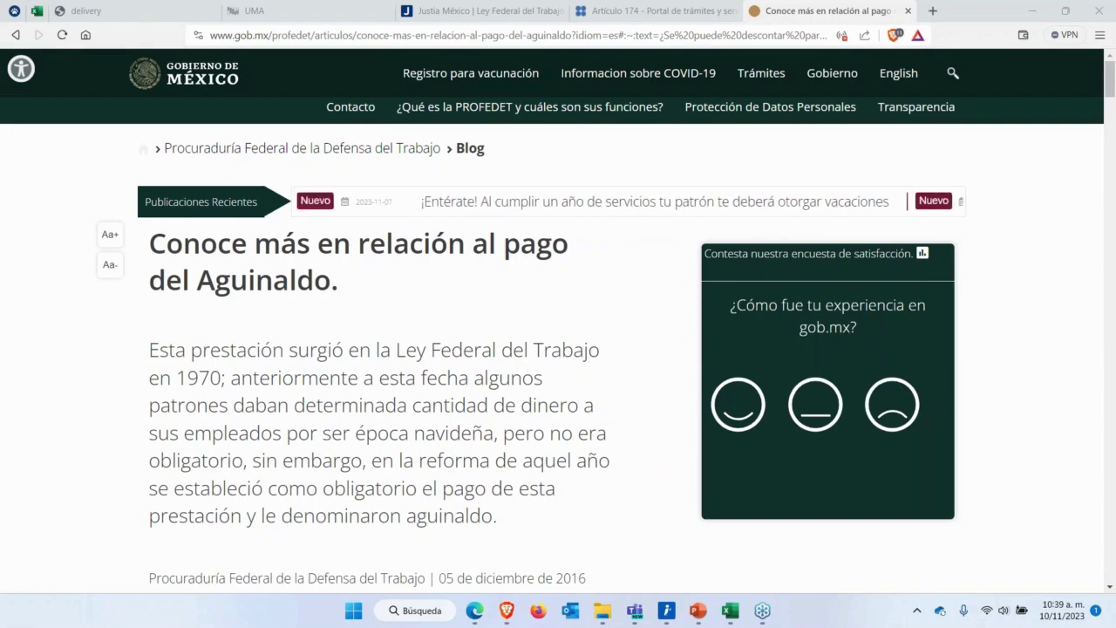
Examine the article's quotation of artículo 87 of the Ley Federal del Trabajo and the question on who is entitled to aguinaldo.
scroll(558, 349, down, 7)
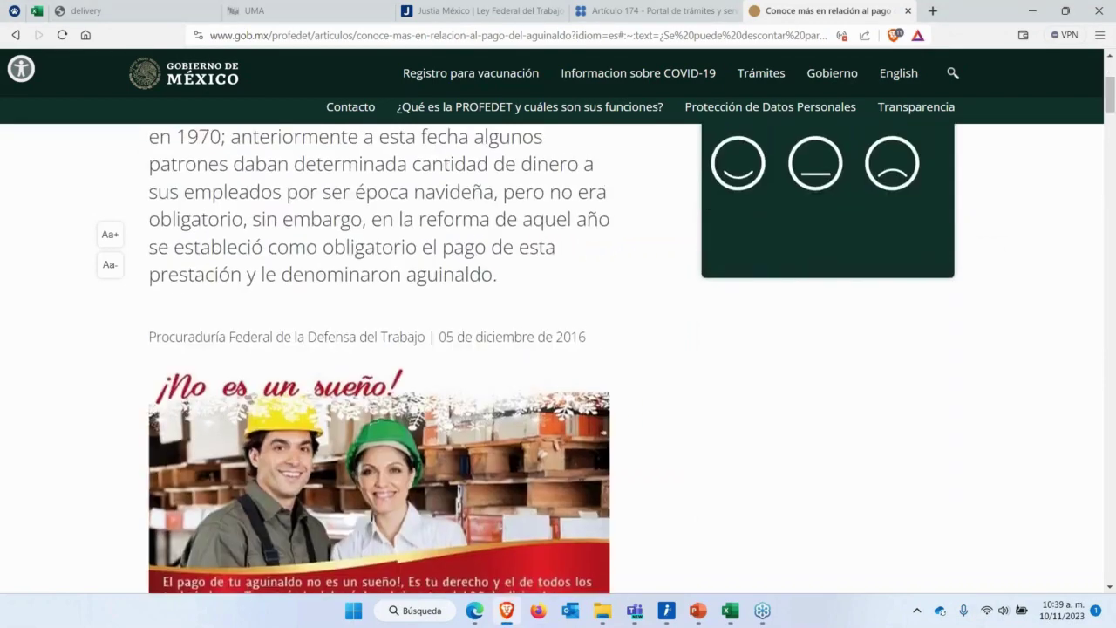
scroll(558, 349, down, 3)
scroll(558, 349, up, 6)
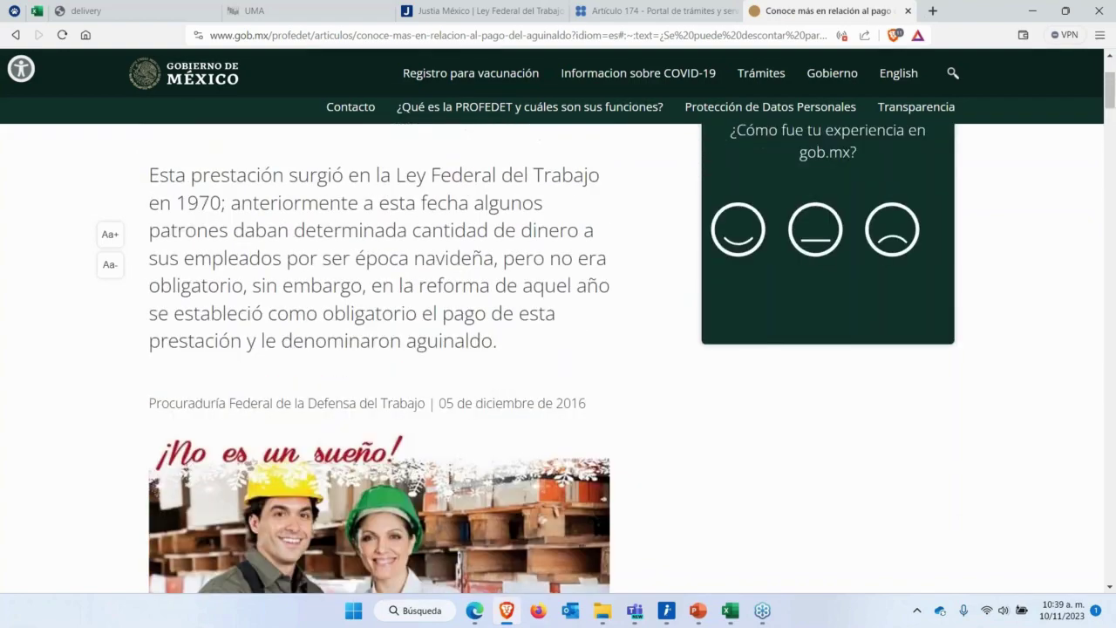
scroll(379, 358, down, 8)
scroll(379, 358, down, 1)
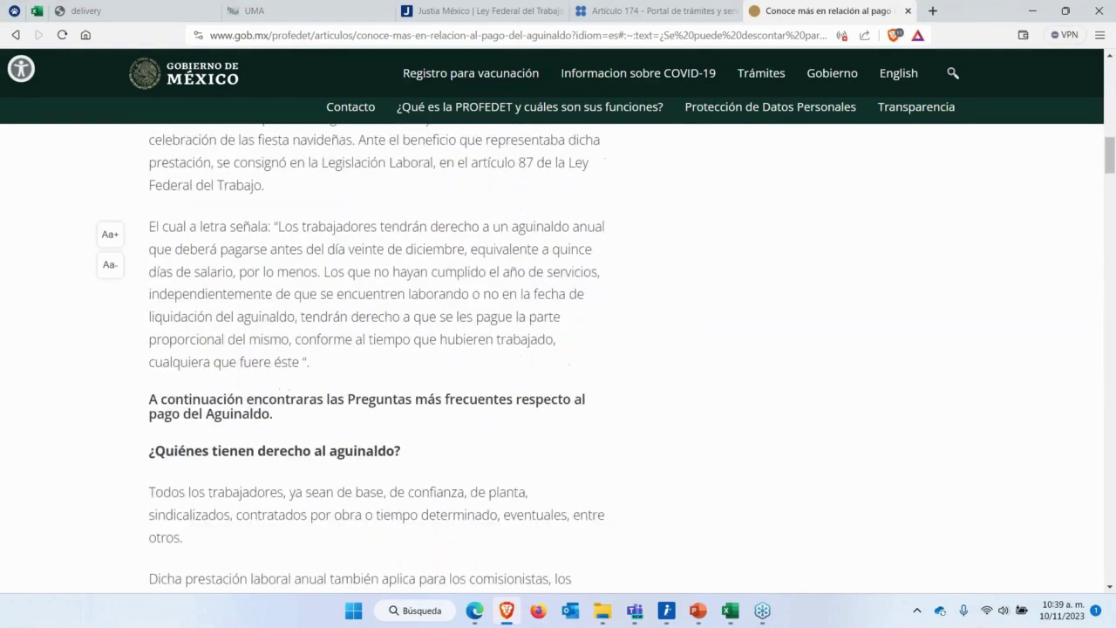
scroll(379, 358, down, 2)
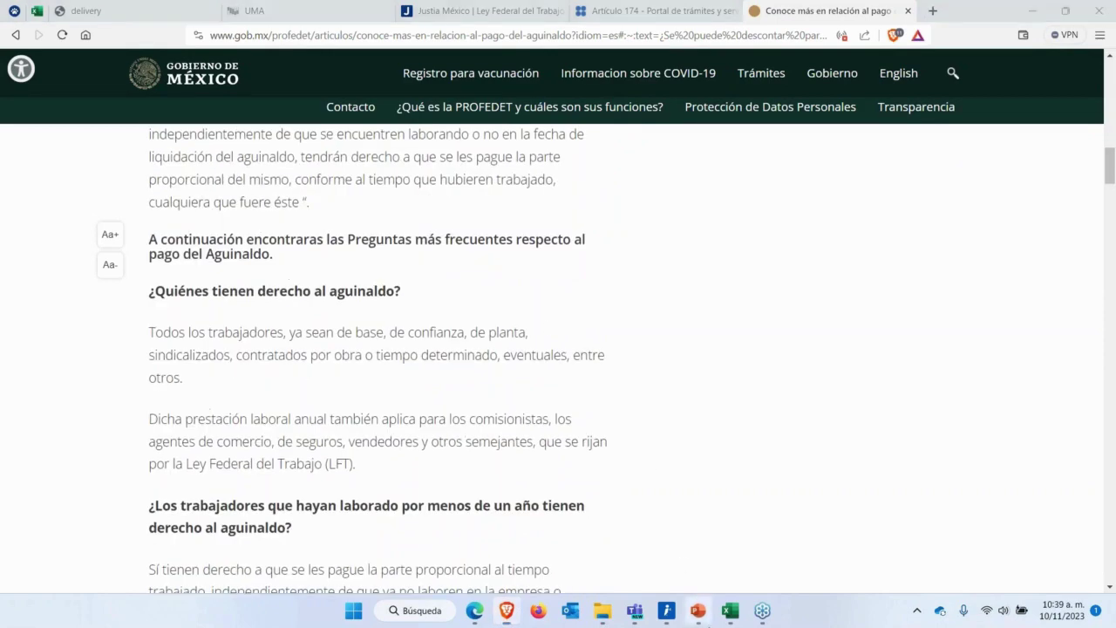
Review the "Marco legal del aguinaldo" slide in PowerPoint and the Aguinaldo sheet in Excel, and return to Brave.
click(698, 610)
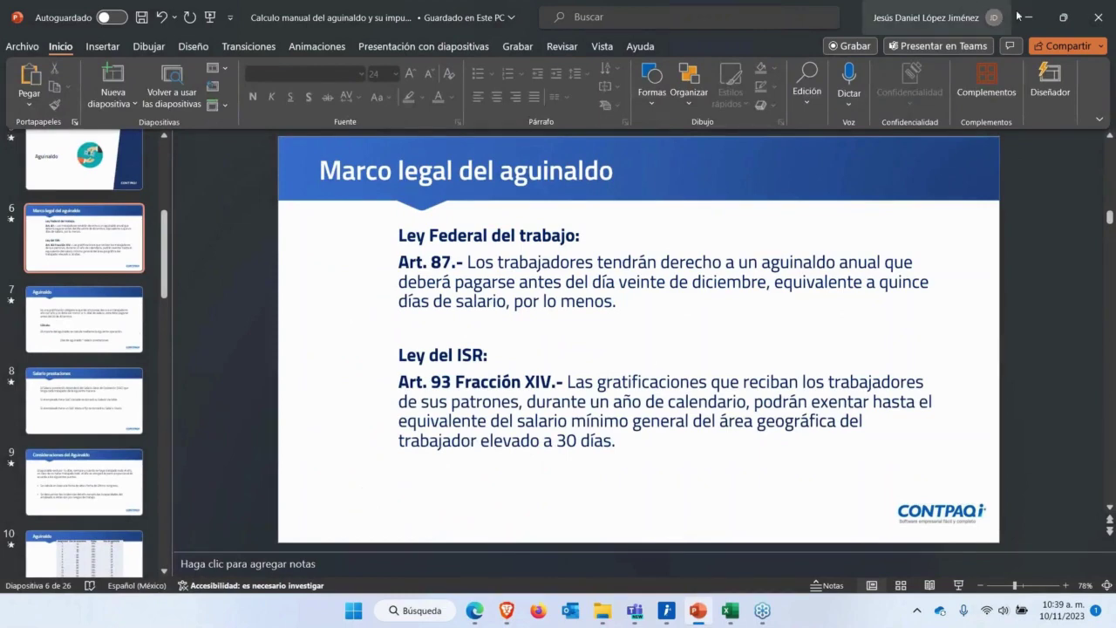
key(alt+Tab)
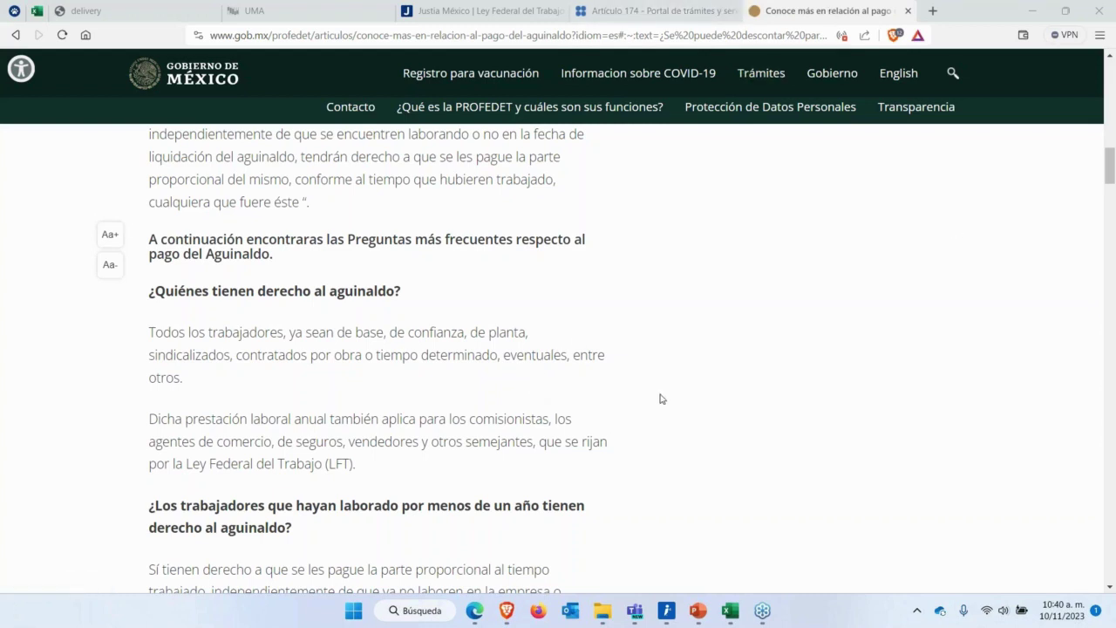
click(730, 610)
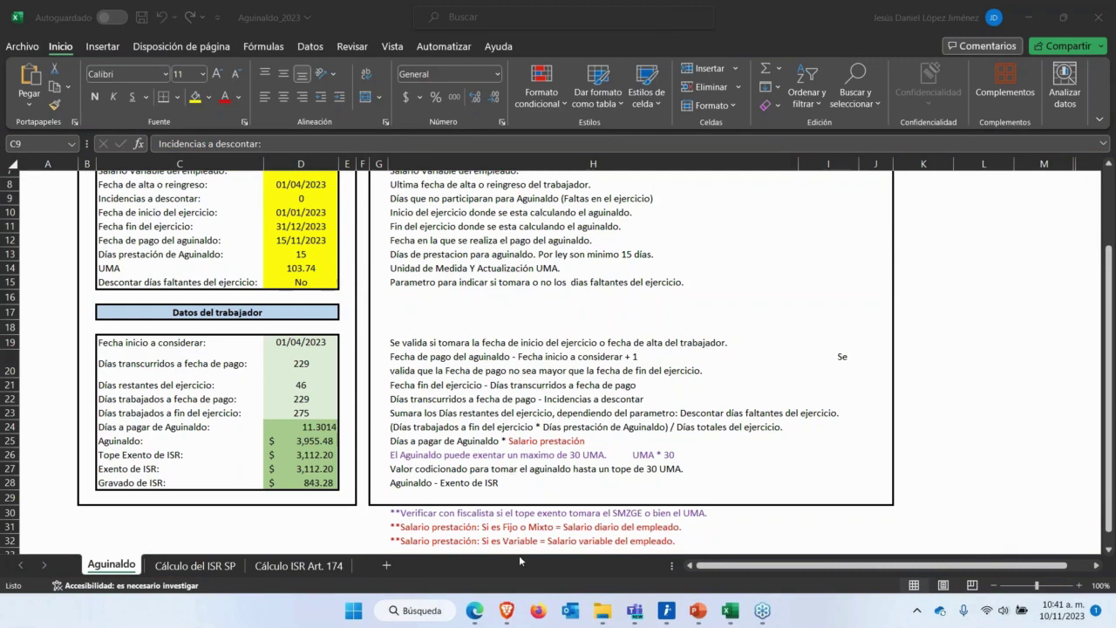
click(507, 610)
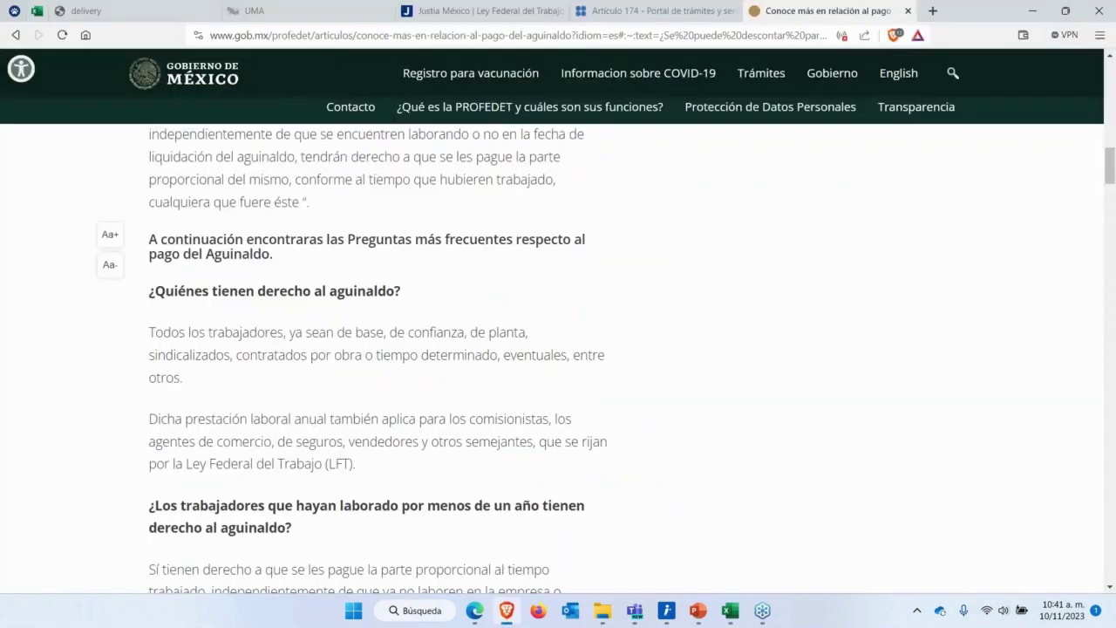
Search Google for "127 LFT" in a new tab and open the diputados.gob.mx page comparing Ley Federal del Trabajo texts.
click(932, 10)
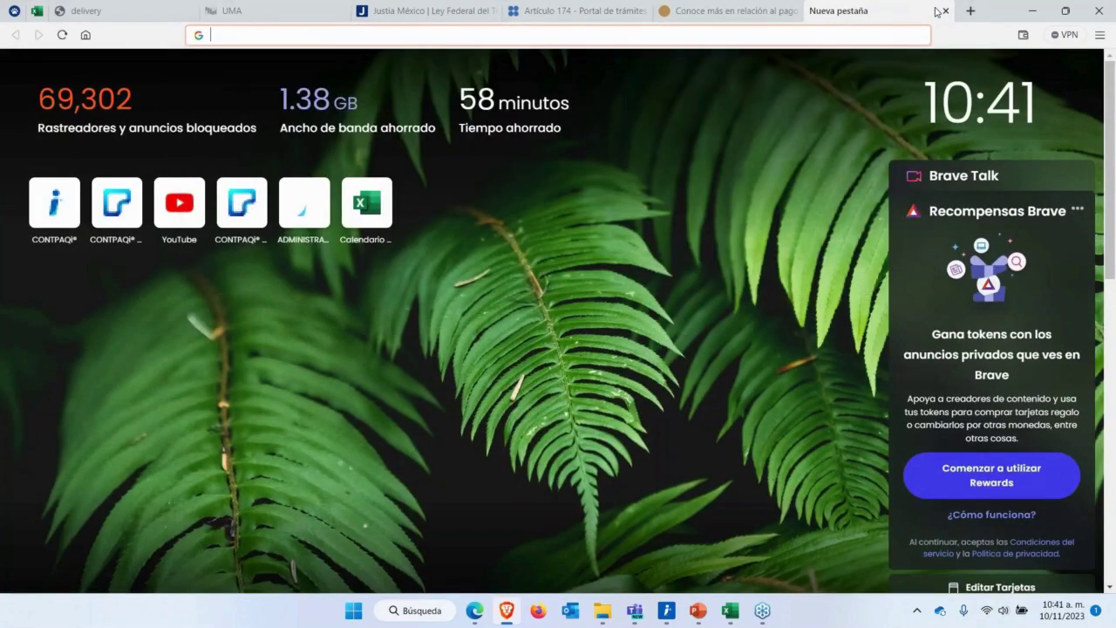
text(127)
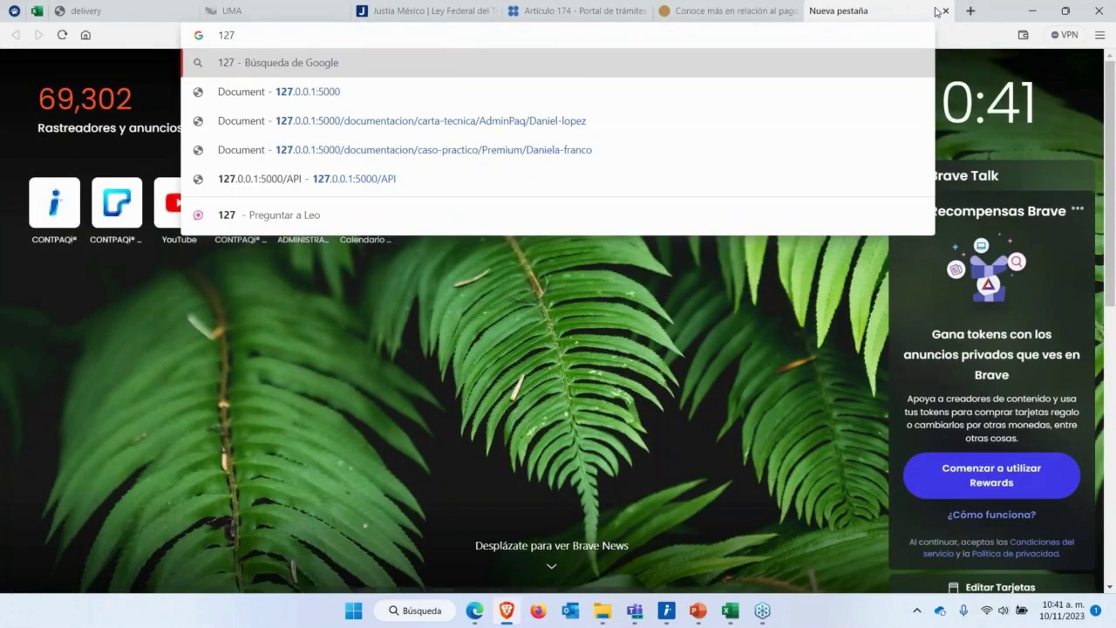
text( LFT)
key(Return)
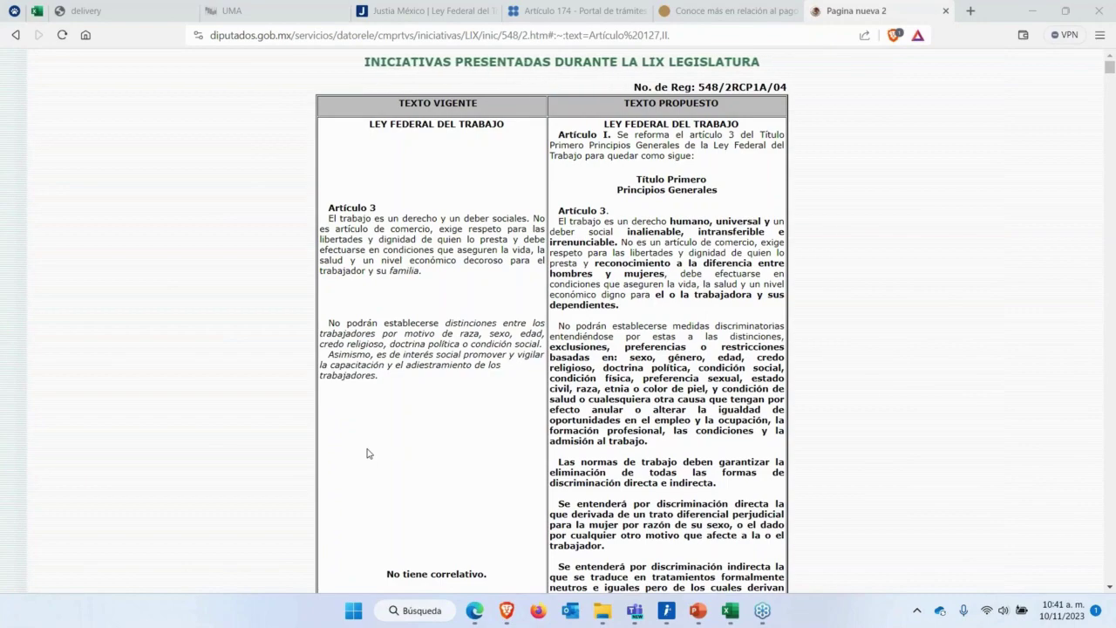
Find "127" within the diputados.gob.mx page to locate Artículo 127 of the Ley Federal del Trabajo.
scroll(288, 380, down, 2)
scroll(287, 380, down, 5)
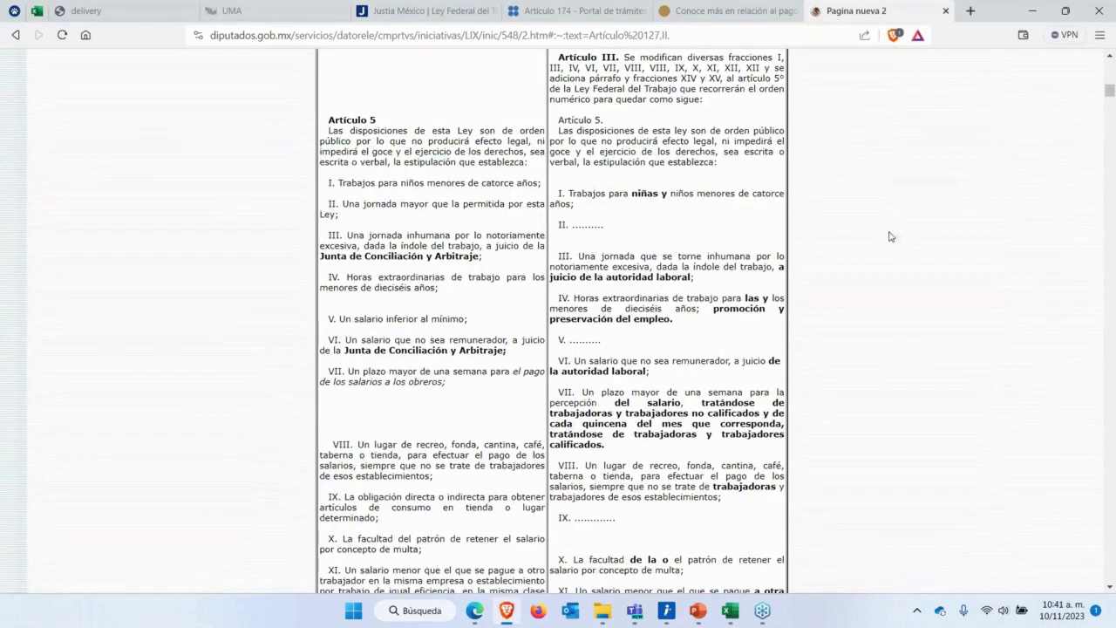
key(ctrl+f)
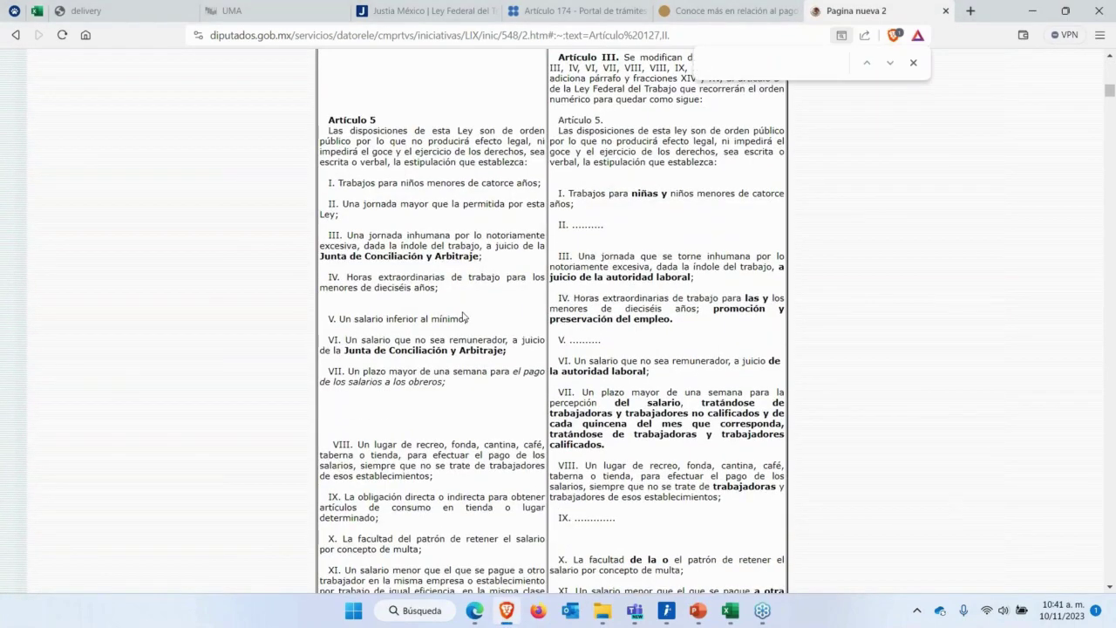
text(127)
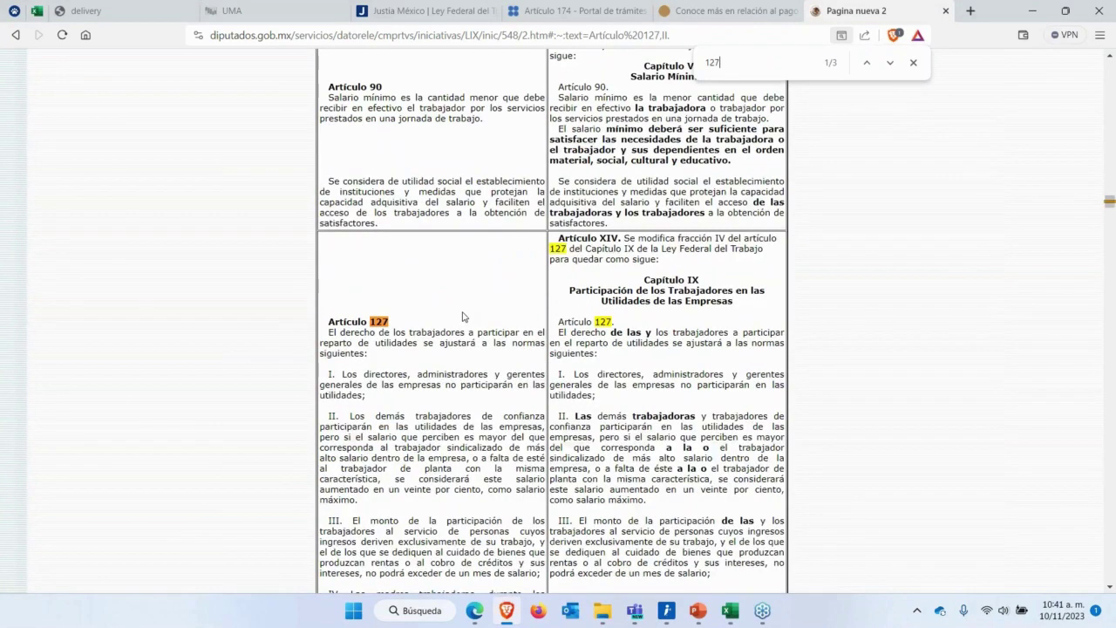
Examine fractions I to VII of Artículo 127 in both columns of the Ley Federal del Trabajo comparison.
scroll(462, 316, down, 2)
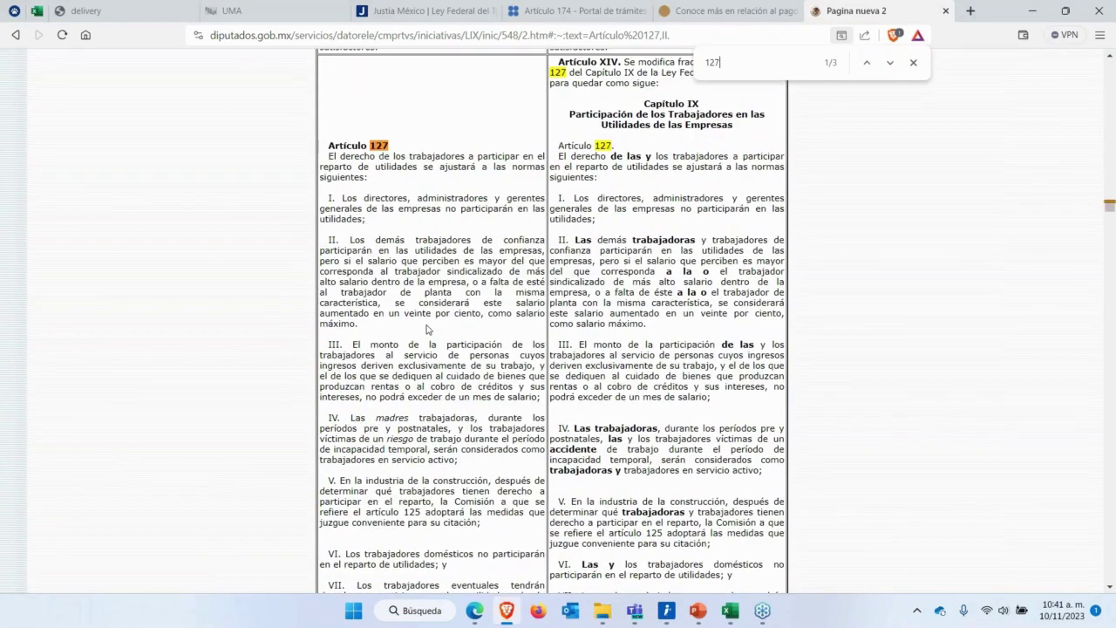
scroll(426, 327, up, 1)
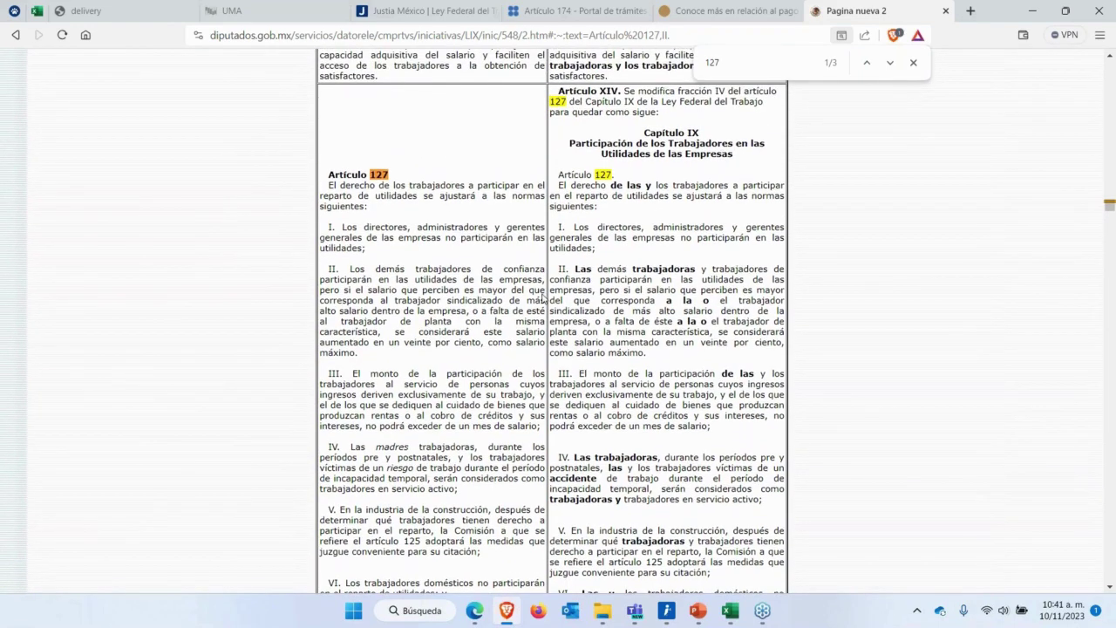
scroll(545, 299, down, 2)
scroll(545, 299, down, 2)
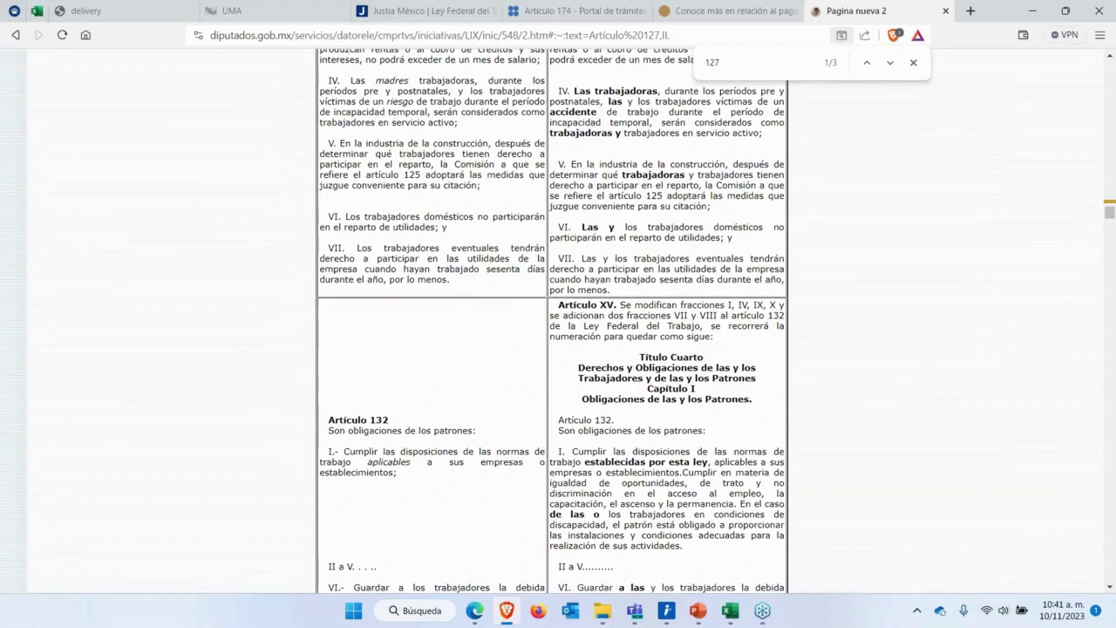
scroll(545, 299, up, 3)
scroll(553, 320, up, 2)
scroll(553, 320, down, 3)
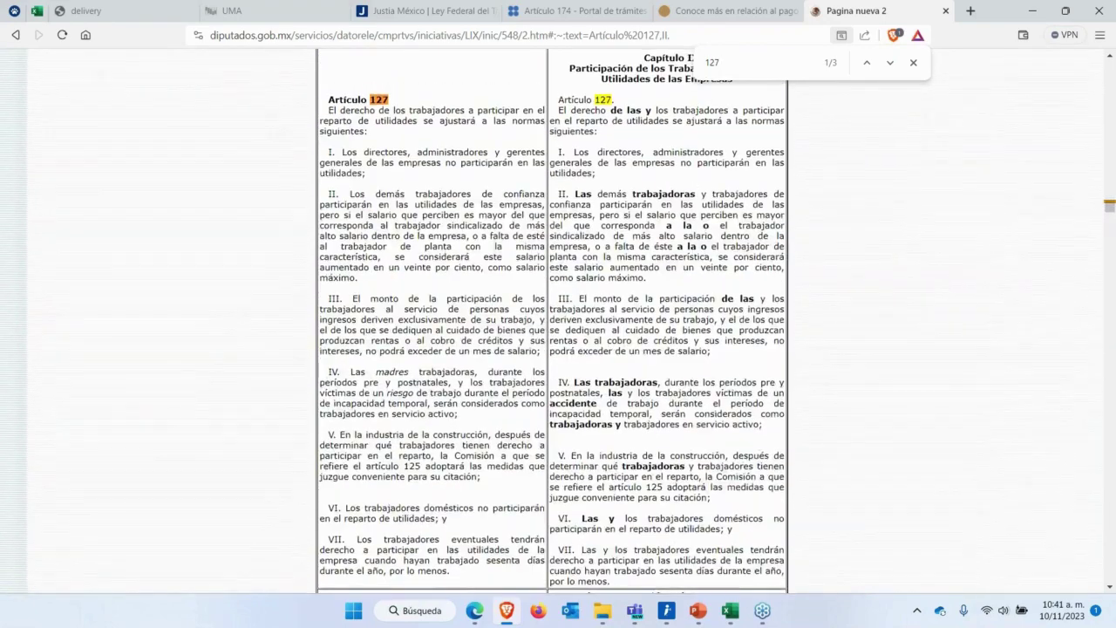
scroll(552, 320, up, 2)
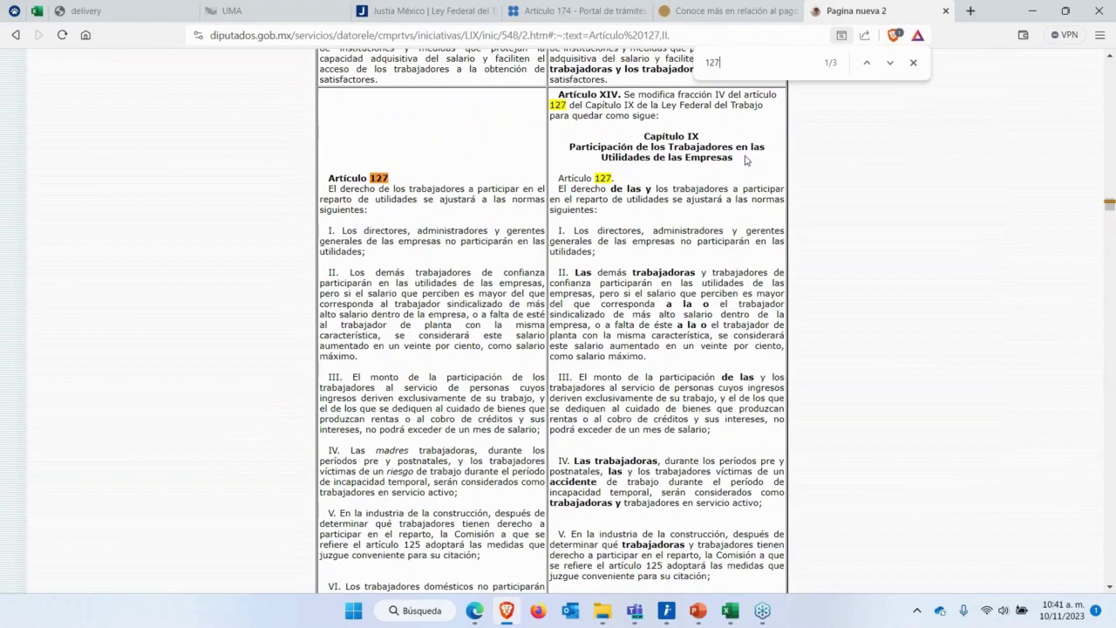
Check the chapter heading "Participación de los Trabajadores en las Utilidades de las Empresas" and reread Artículo 127 for its scope.
drag(746, 161, 639, 160)
click(593, 166)
scroll(563, 319, down, 2)
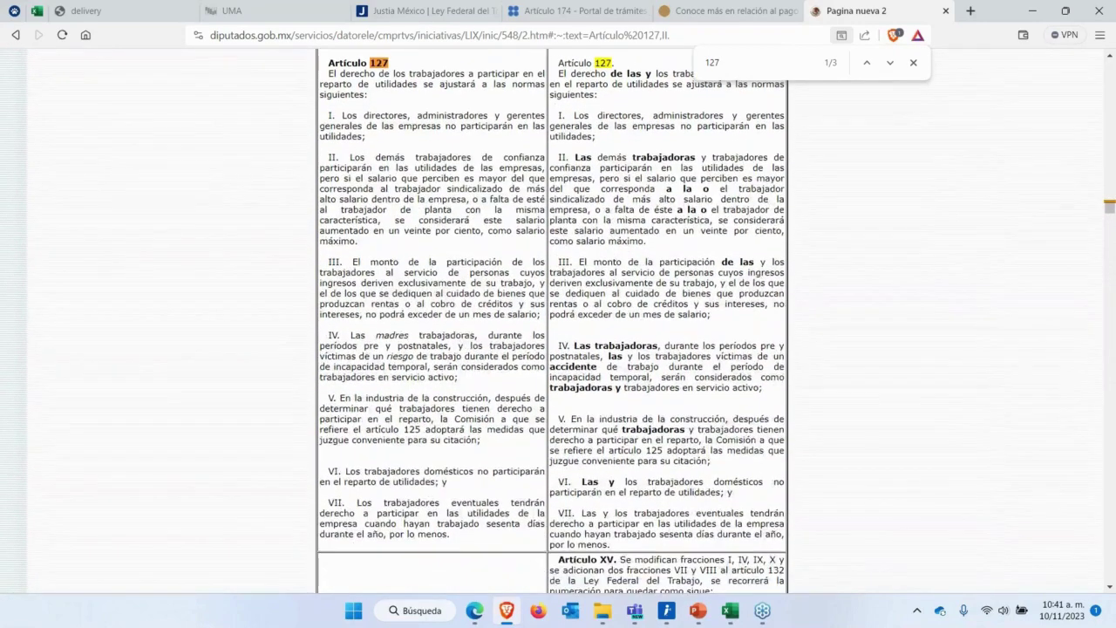
scroll(563, 319, down, 2)
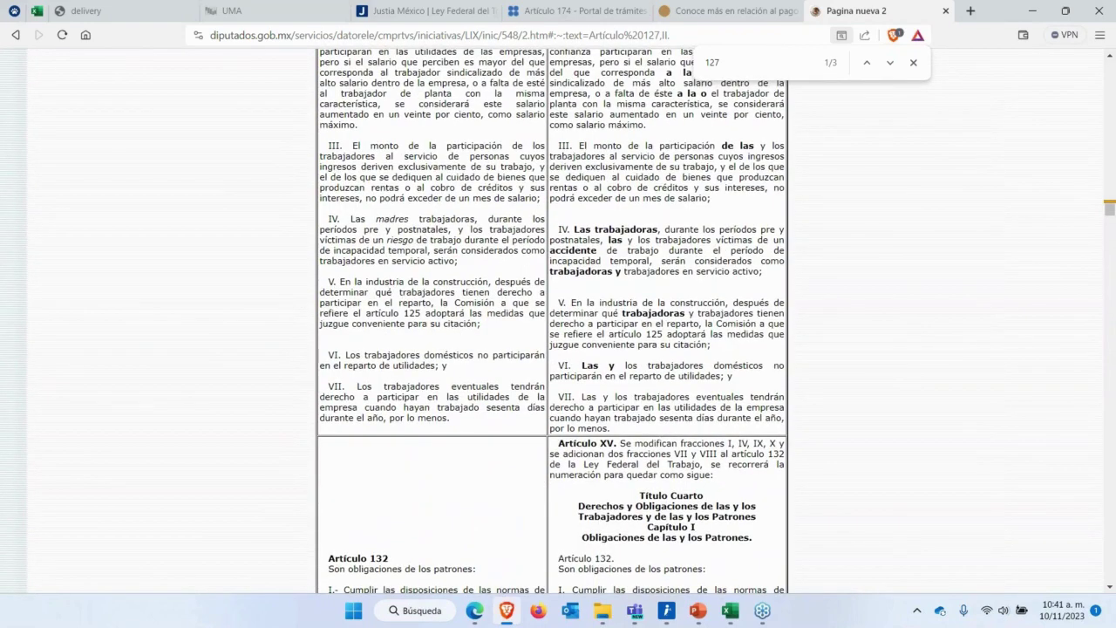
scroll(553, 319, down, 1)
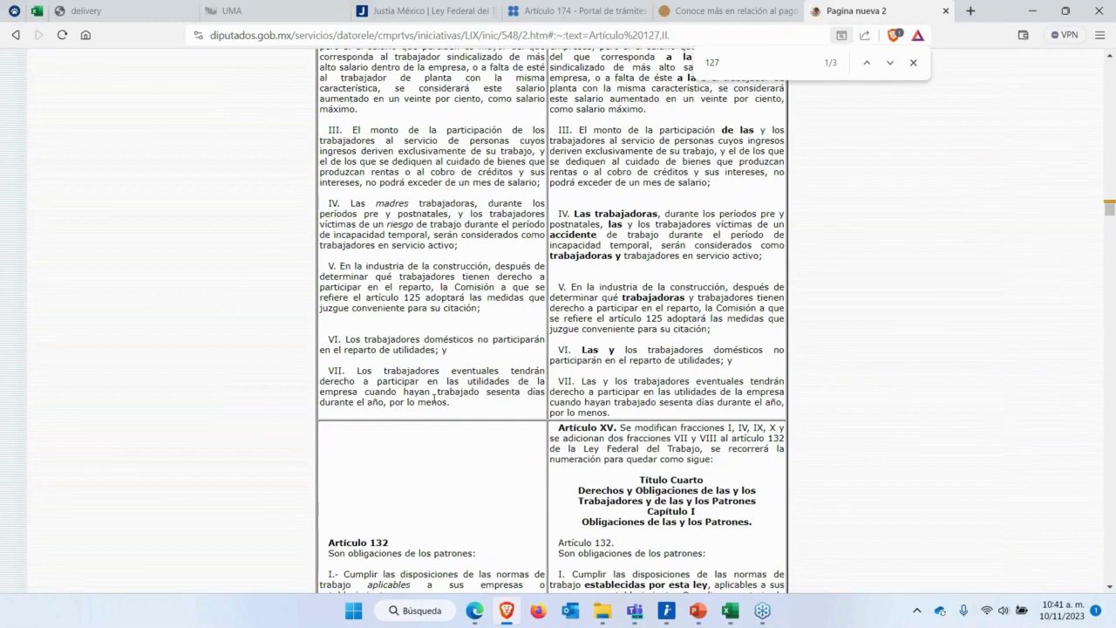
scroll(479, 392, up, 3)
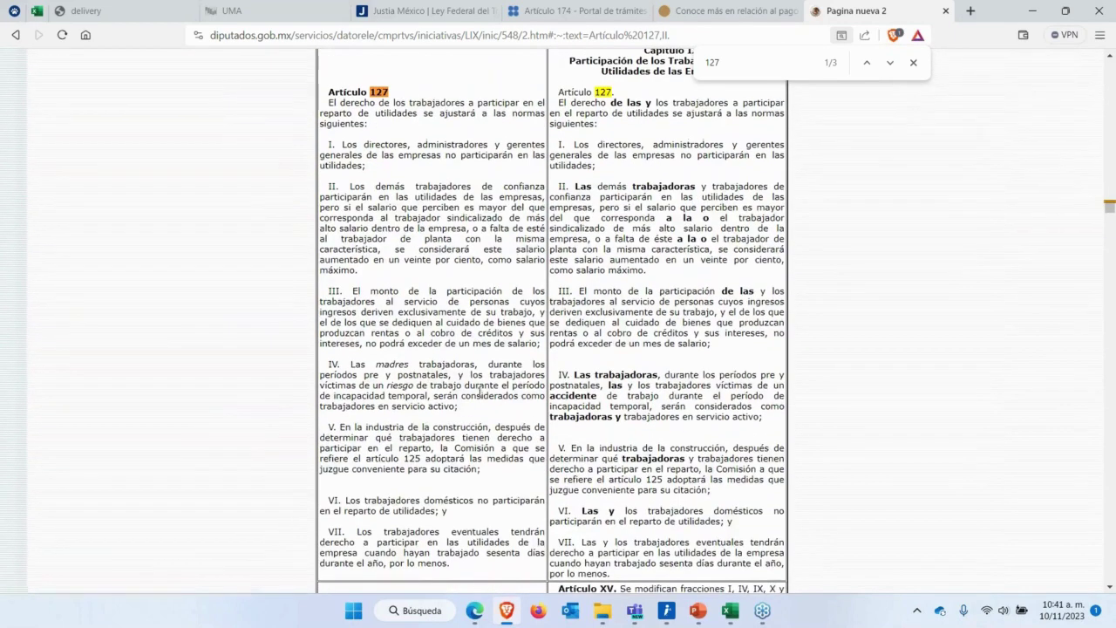
scroll(523, 139, up, 2)
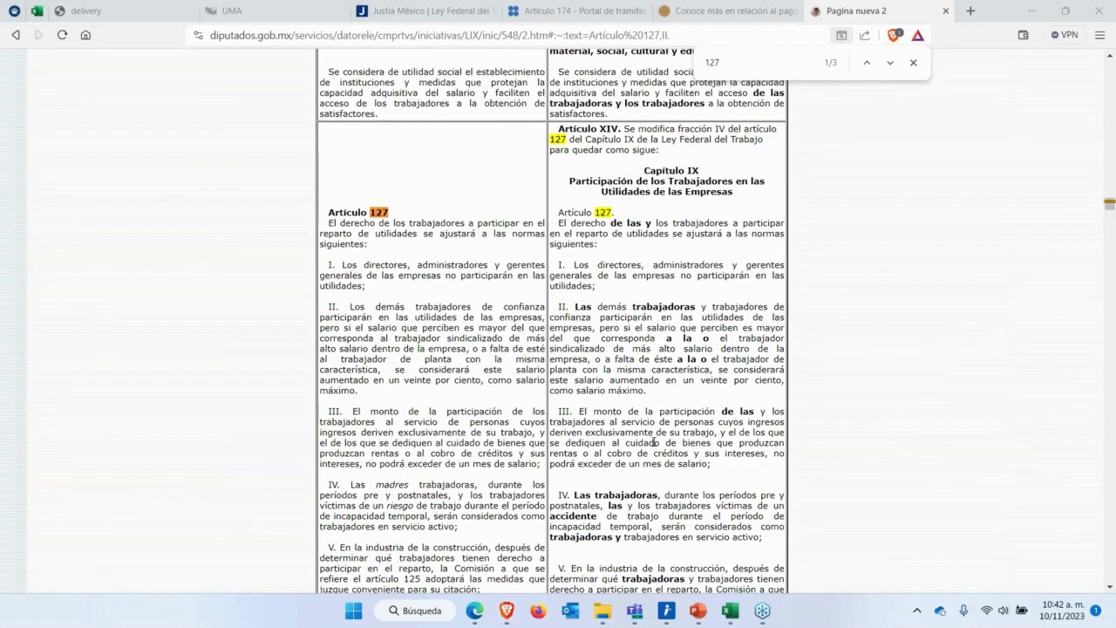
scroll(653, 443, down, 3)
scroll(654, 443, down, 2)
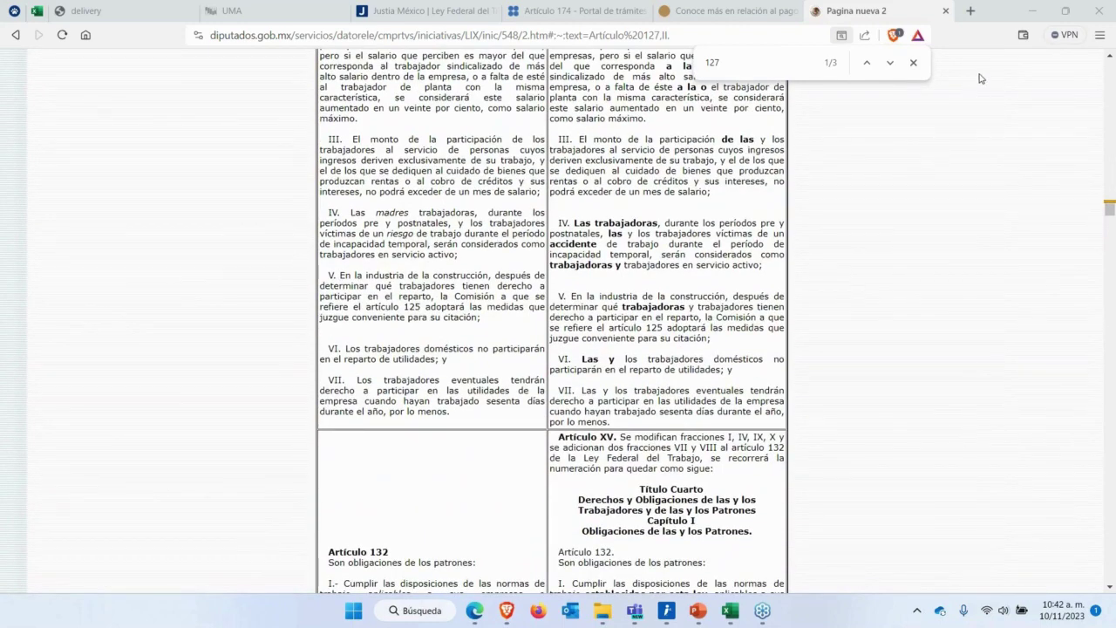
Close the diputados.gob.mx page and read through the PROFEDET aguinaldo questions, including those on maternity leave and work accidents.
click(913, 63)
click(945, 11)
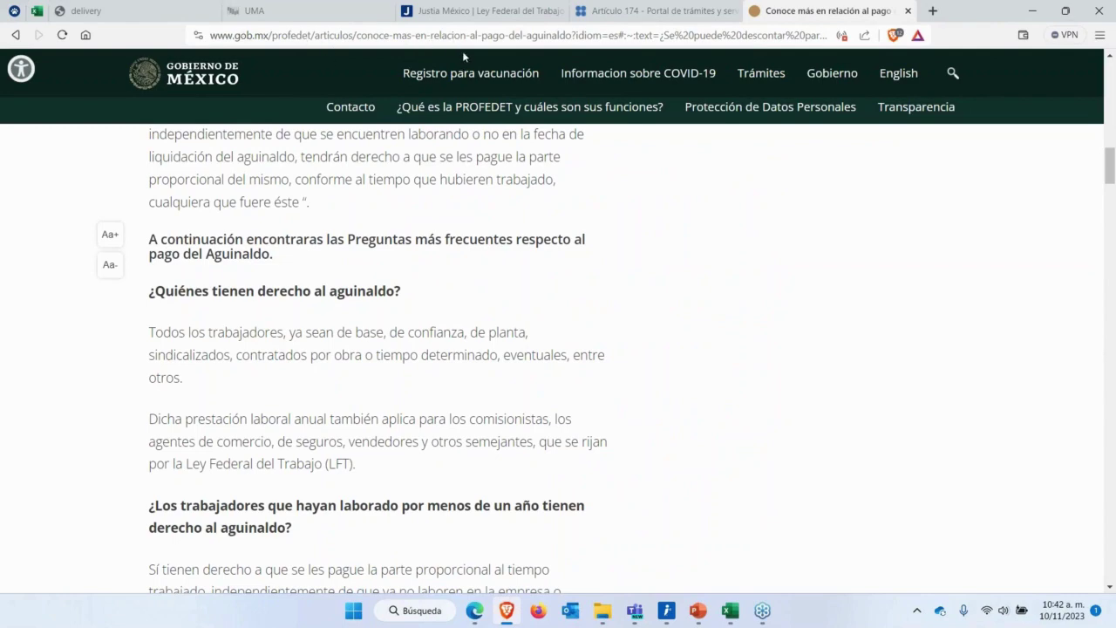
scroll(560, 396, up, 1)
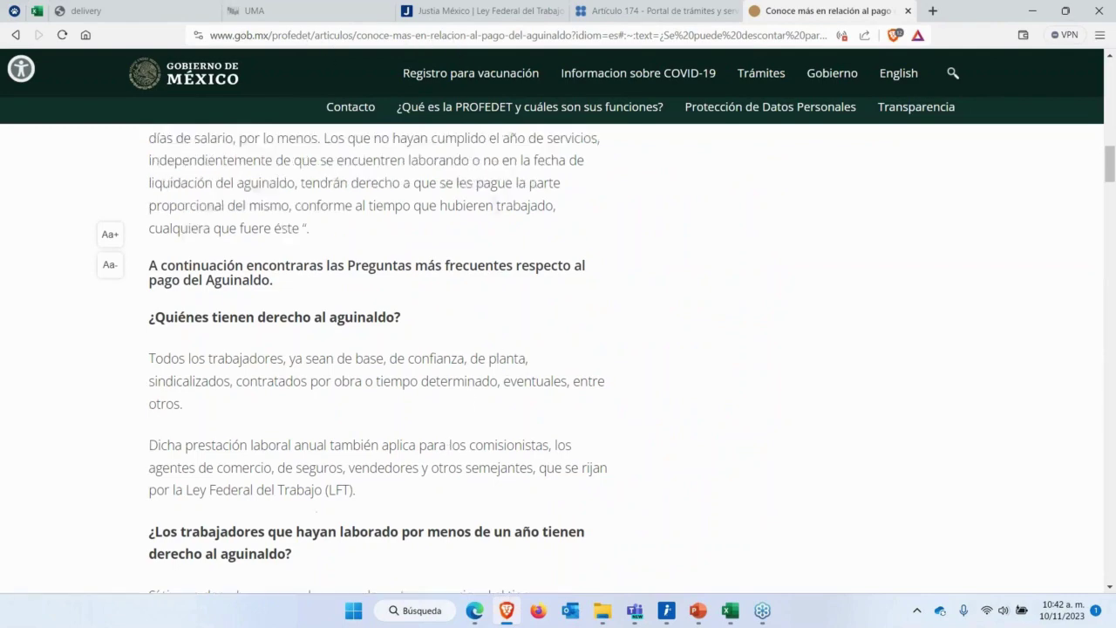
scroll(380, 358, up, 8)
scroll(379, 358, down, 12)
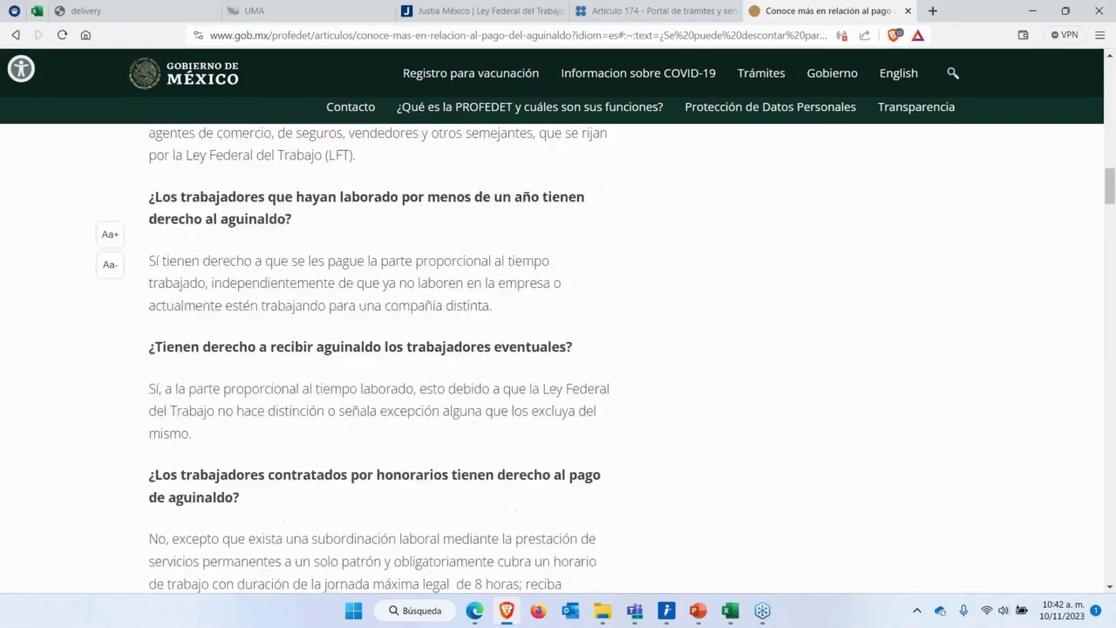
scroll(379, 357, down, 2)
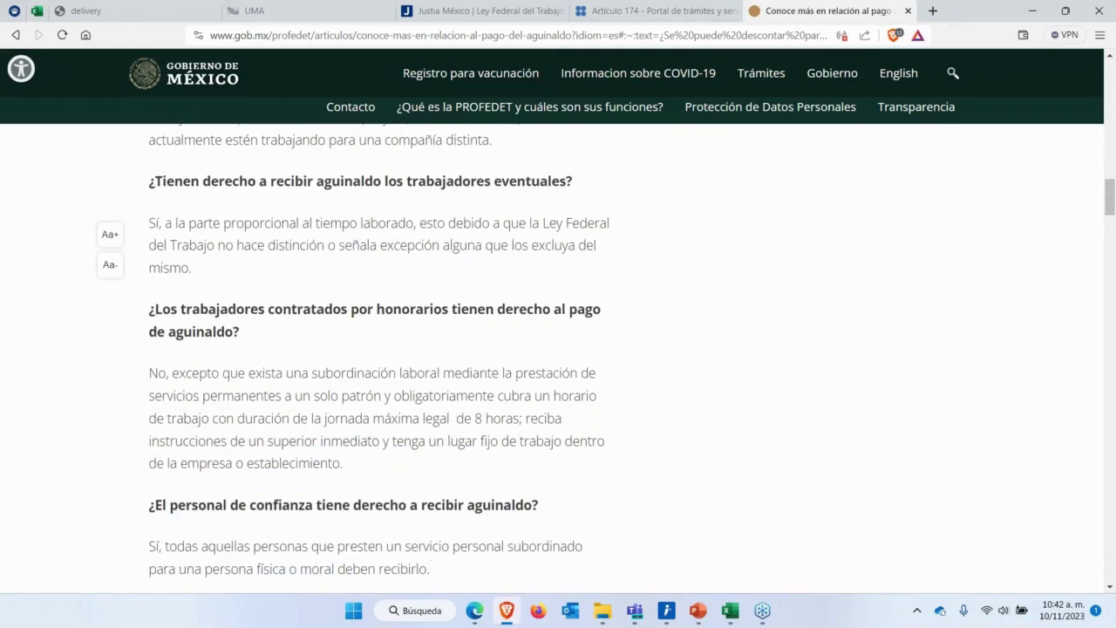
scroll(553, 340, down, 5)
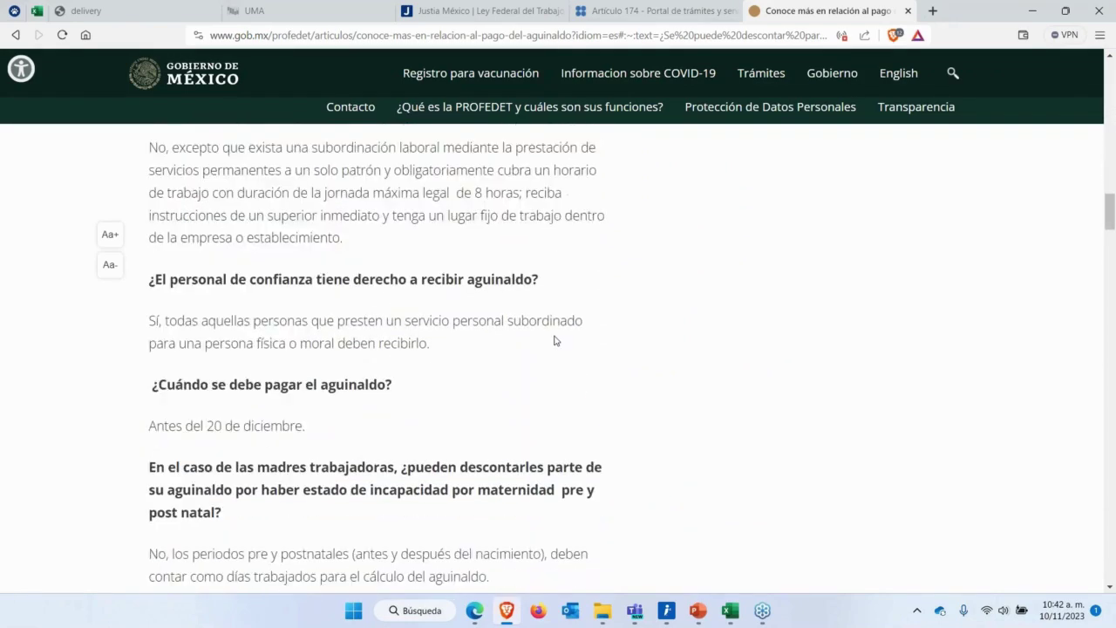
scroll(379, 358, down, 1)
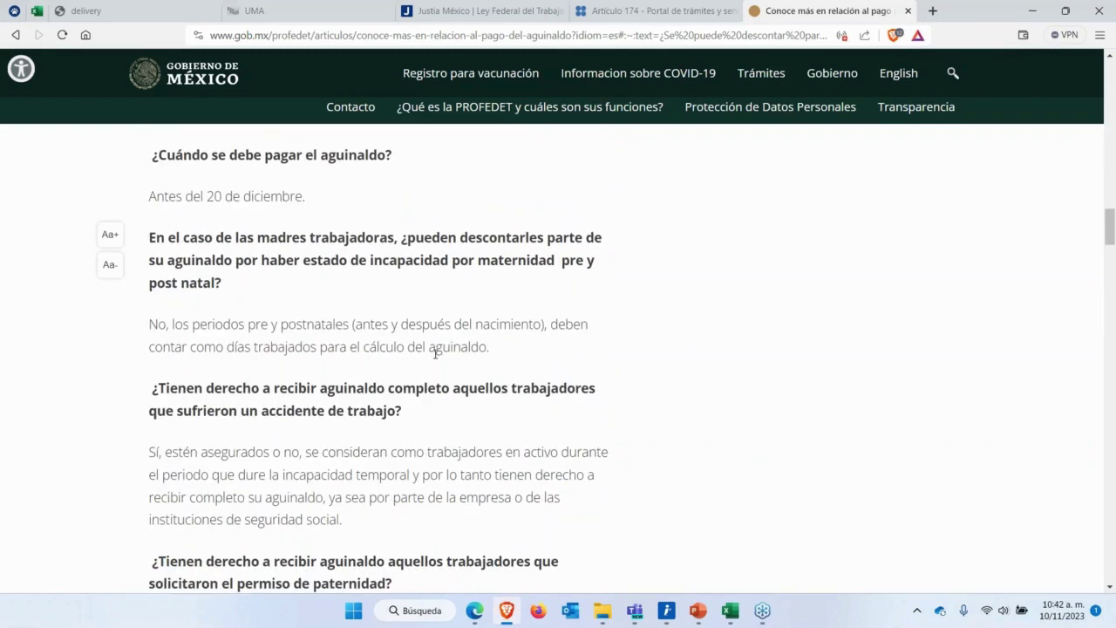
scroll(220, 316, down, 1)
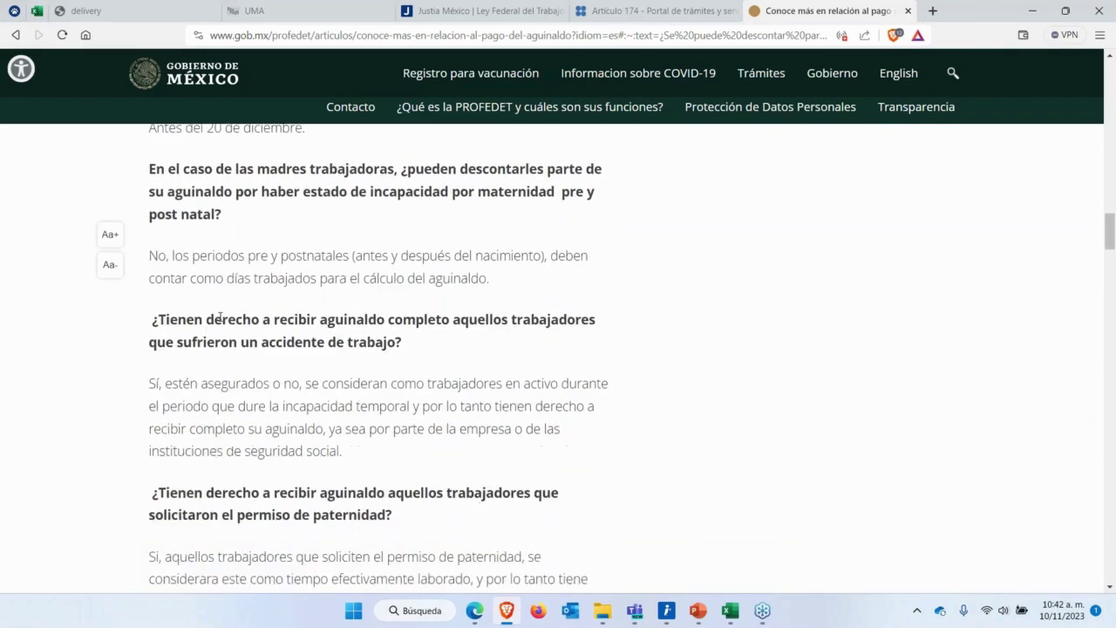
Highlight the question on whether working mothers' aguinaldo can be reduced for maternity leave and read its answer.
scroll(220, 317, up, 2)
drag(232, 322, 146, 260)
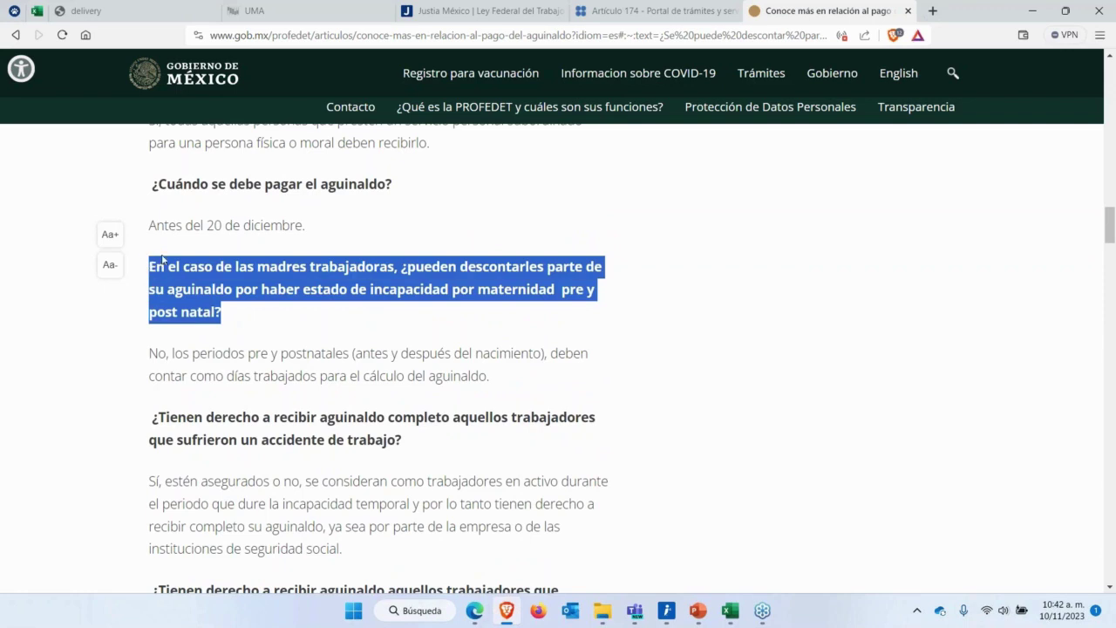
click(280, 329)
drag(280, 353, 157, 266)
click(317, 368)
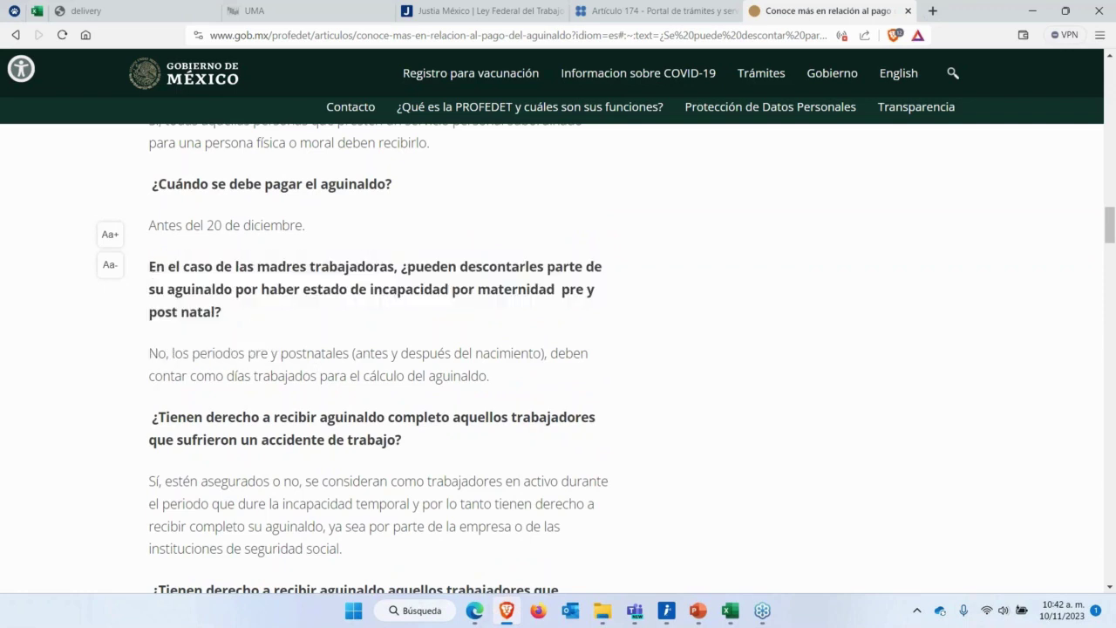
scroll(386, 381, down, 1)
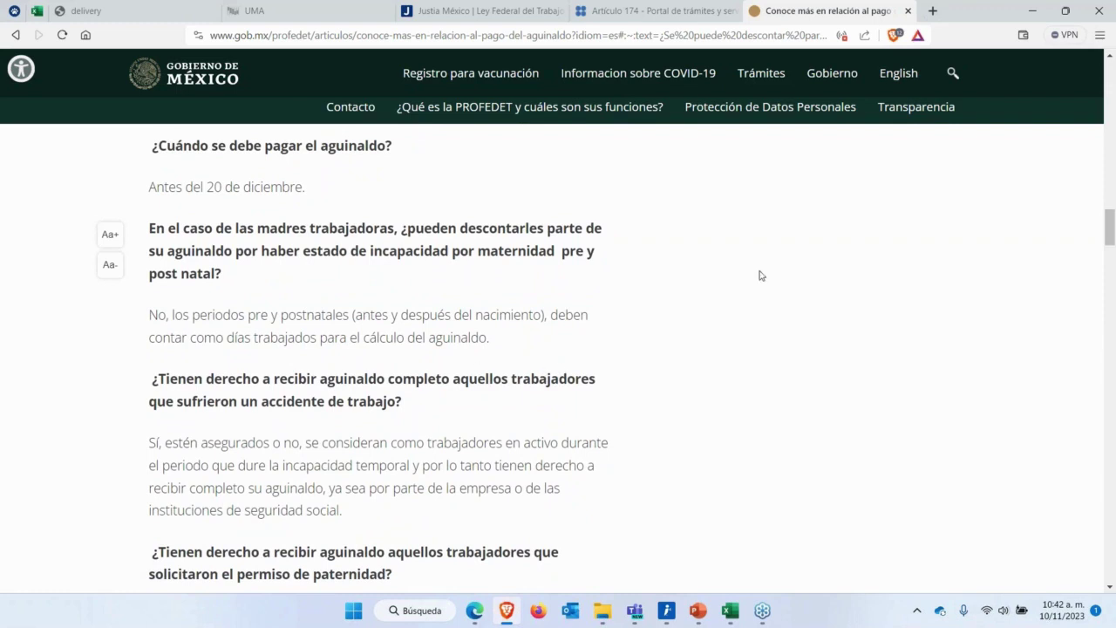
Leave the browser for the Aguinaldo sheet in Excel and review the UMA row and the note on using SMZGE or UMA.
click(637, 7)
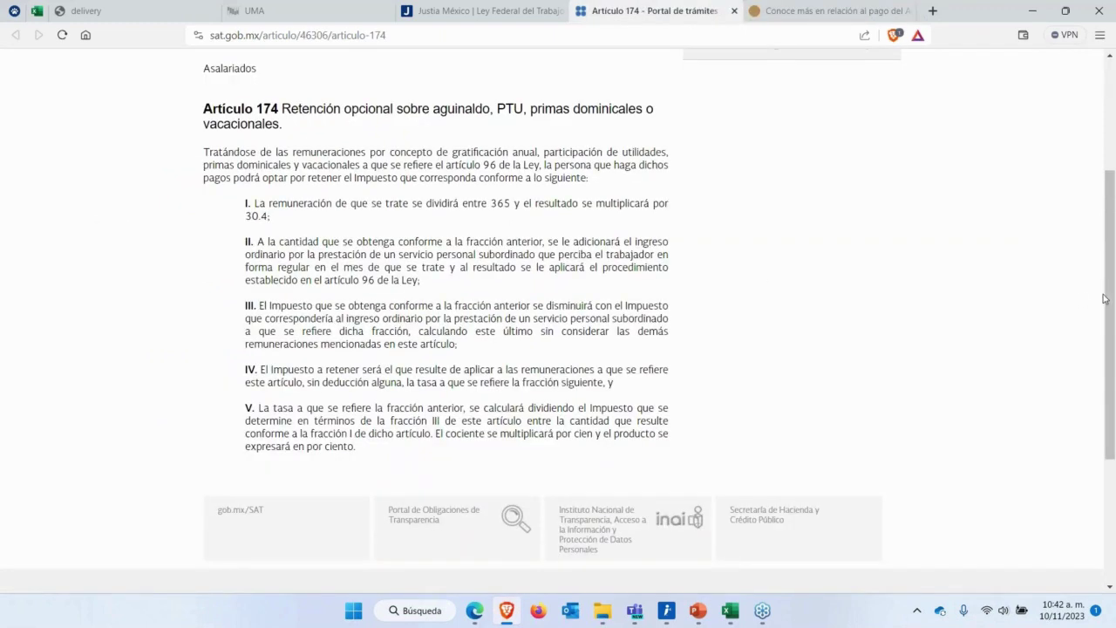
click(1031, 11)
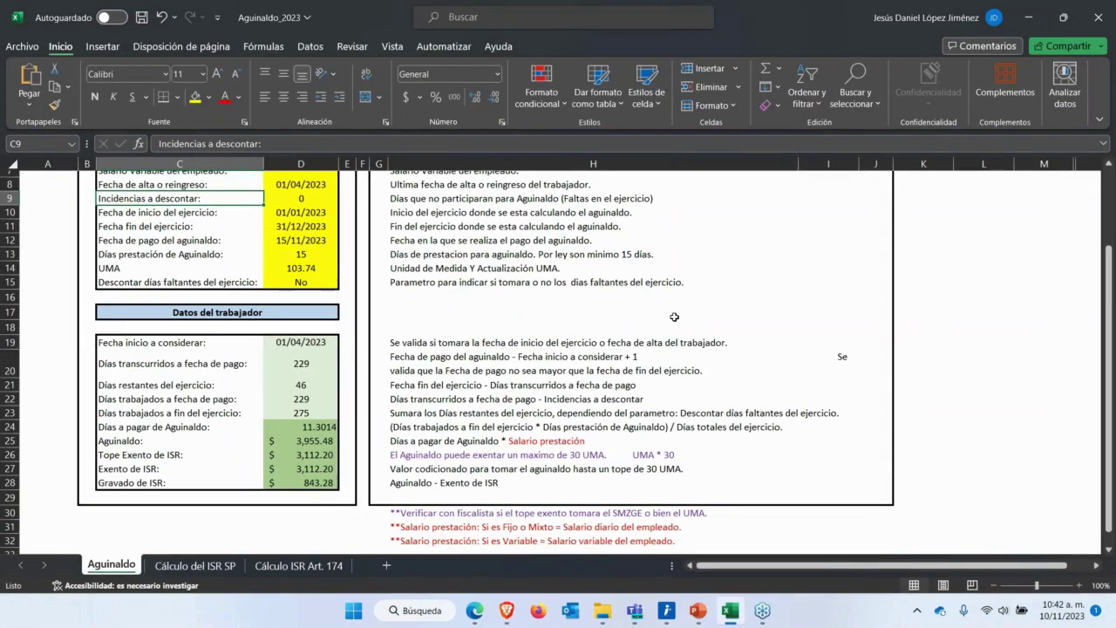
click(131, 274)
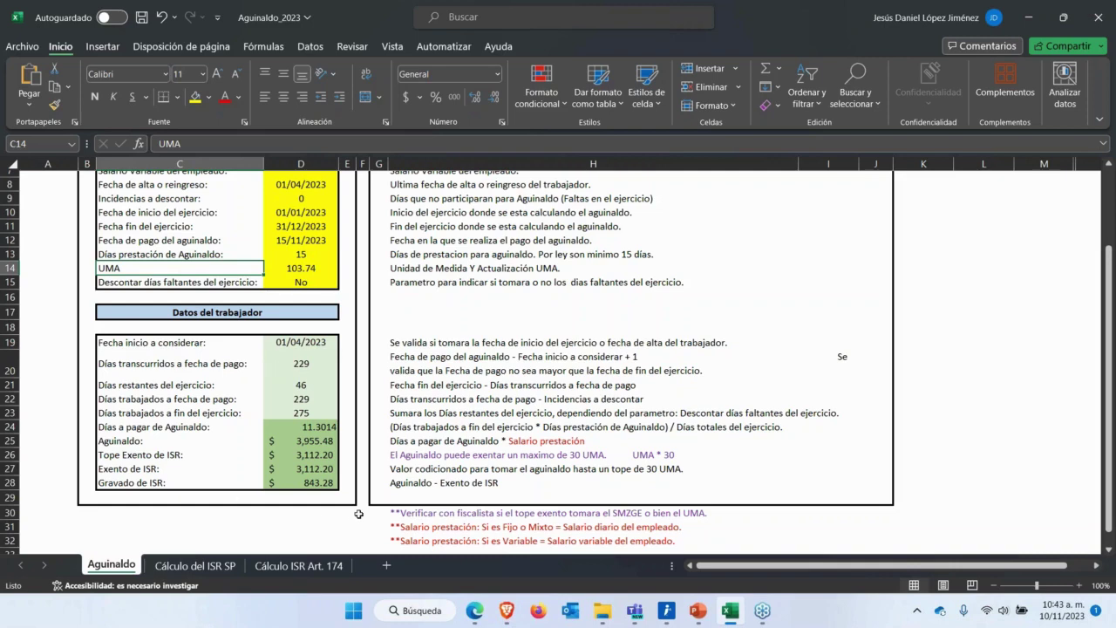
click(410, 514)
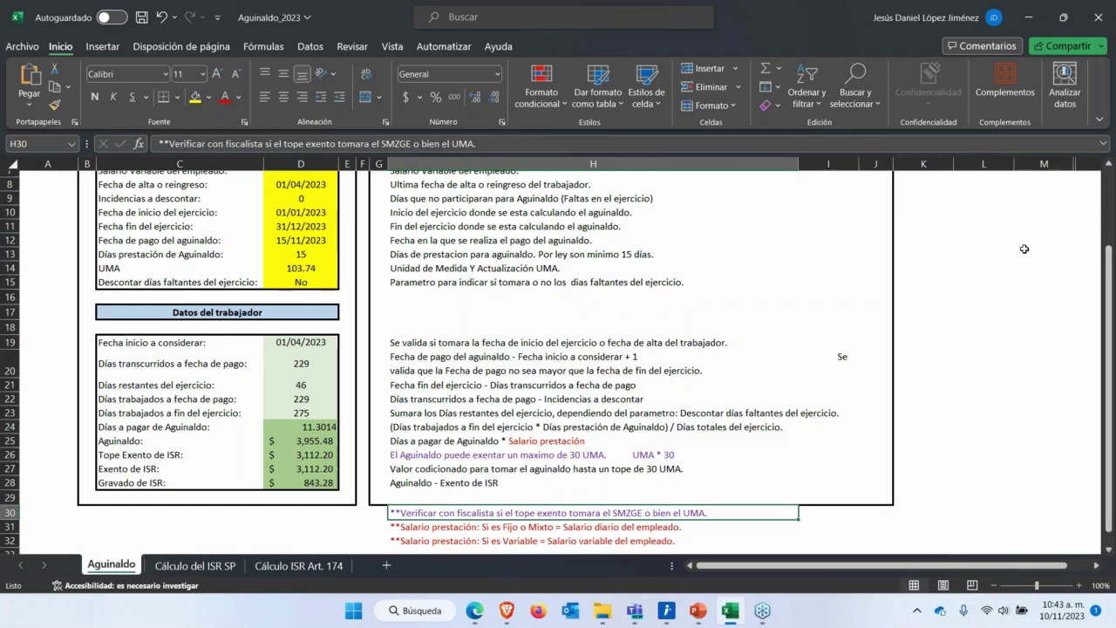
click(1113, 236)
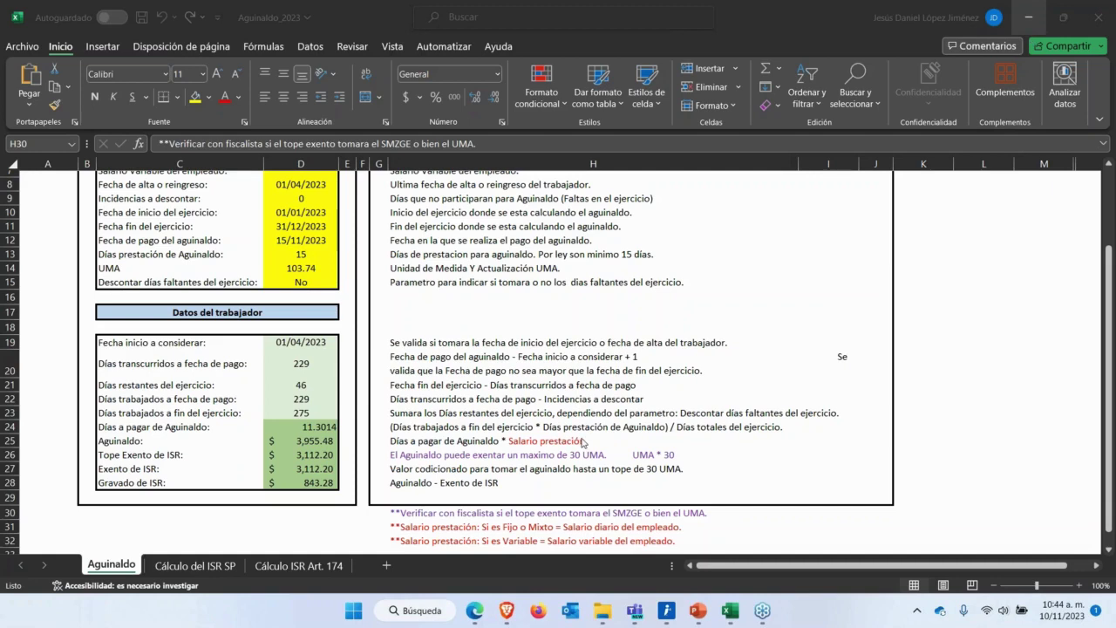
Switch to PowerPoint and browse the presentation, viewing the "Ejercicio" slide 21 and the "Aguinaldo" slide 13.
click(698, 610)
scroll(100, 468, down, 9)
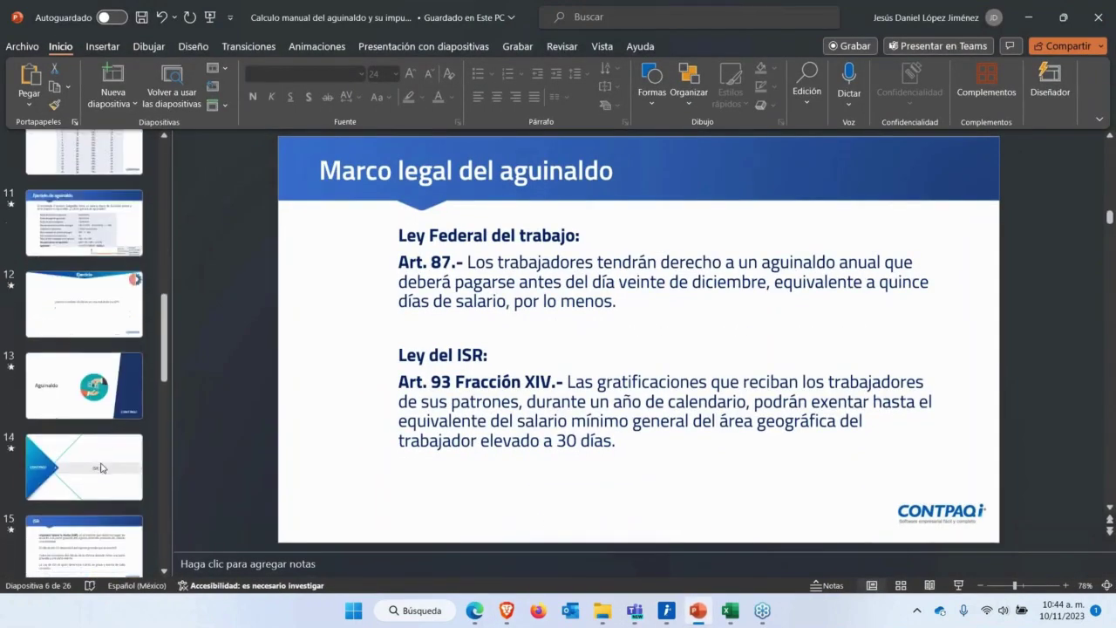
scroll(100, 467, down, 4)
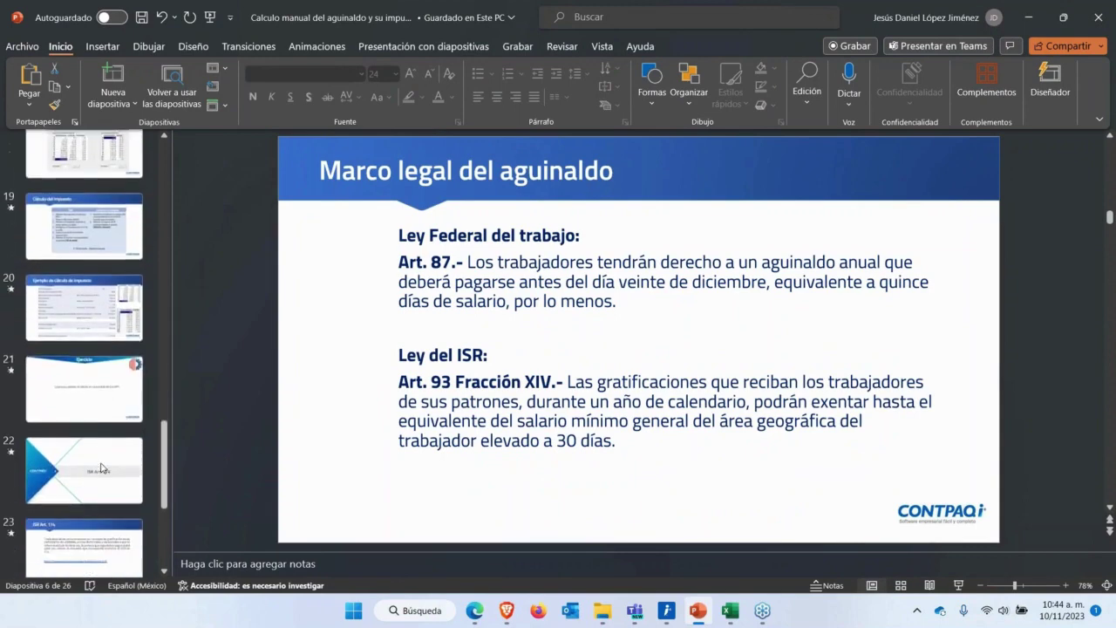
click(107, 393)
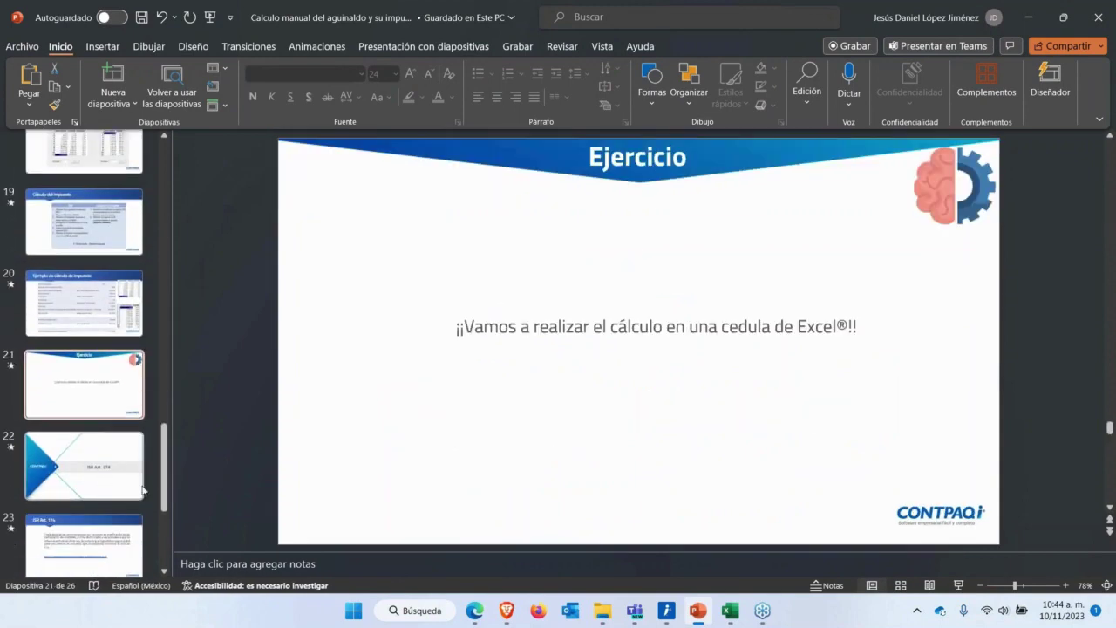
scroll(35, 392, up, 6)
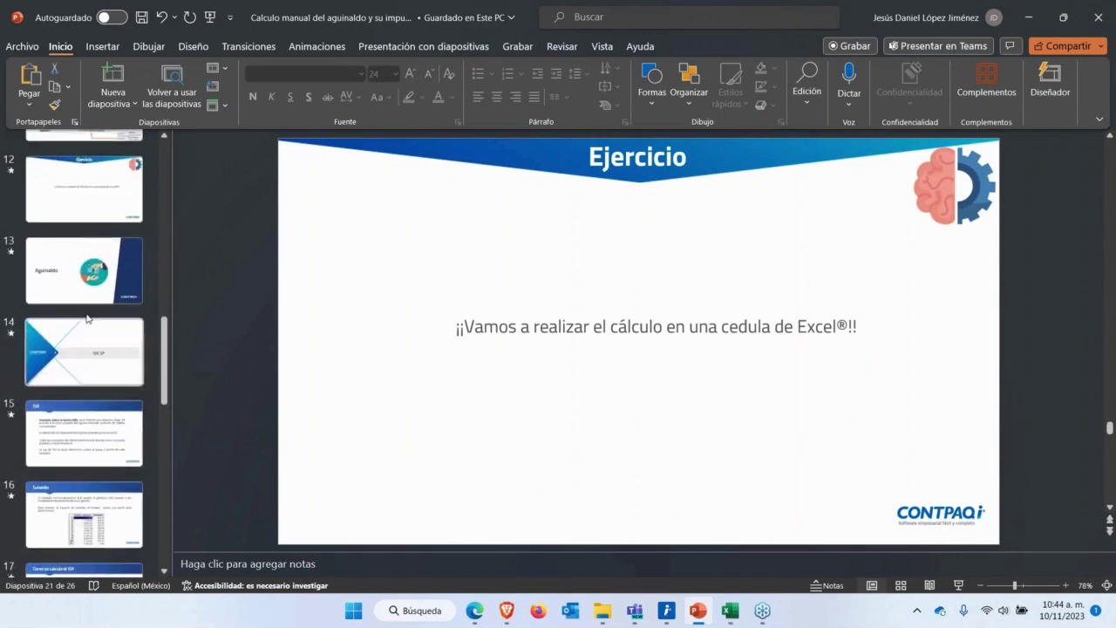
click(85, 272)
scroll(99, 363, down, 2)
scroll(99, 363, up, 1)
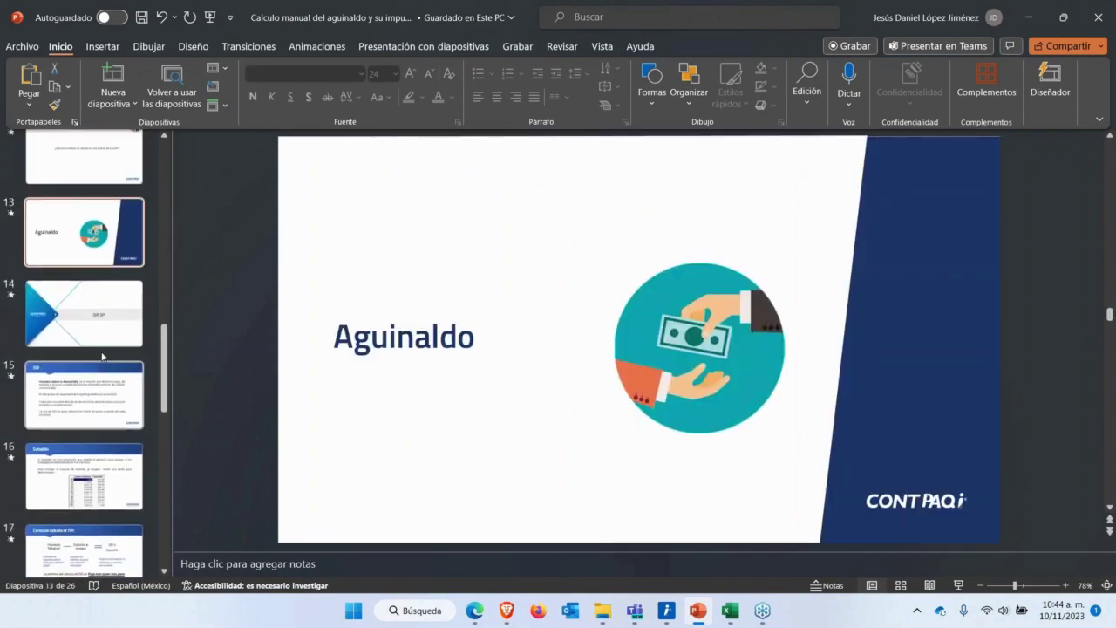
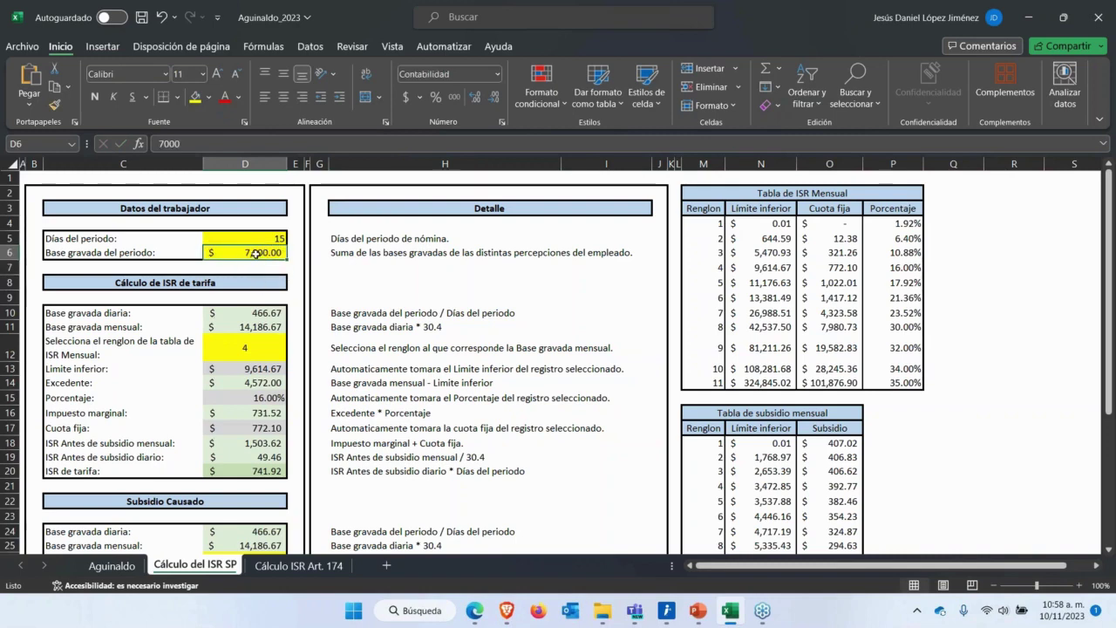
Review the period days and the "Cálculo de ISR de tarifa" section on the Cálculo del ISR SP sheet in Excel.
click(270, 241)
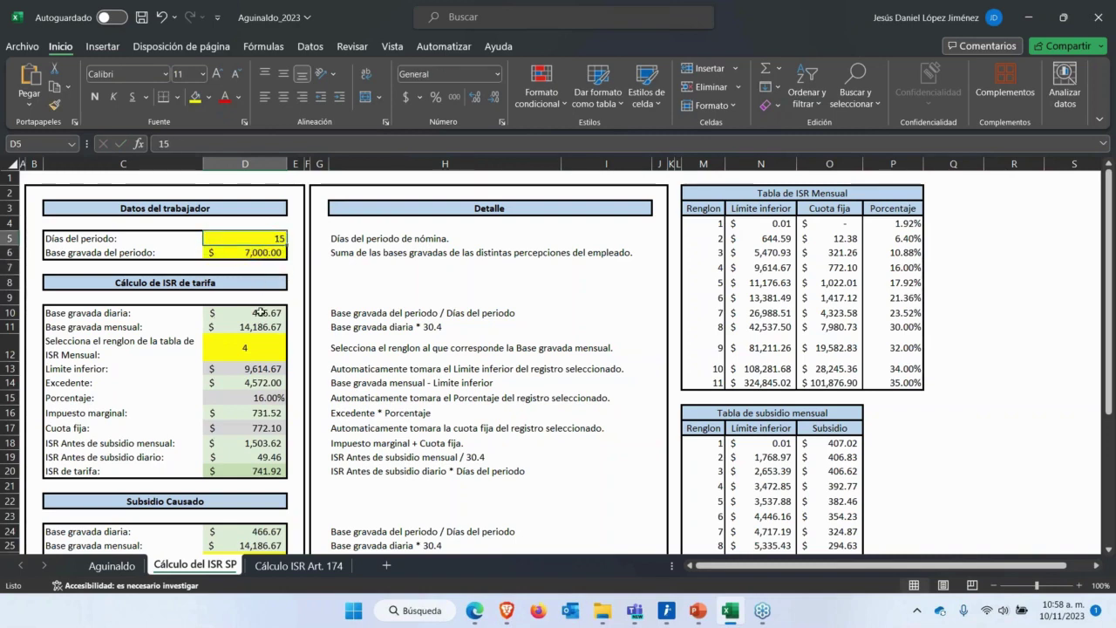
scroll(199, 339, down, 2)
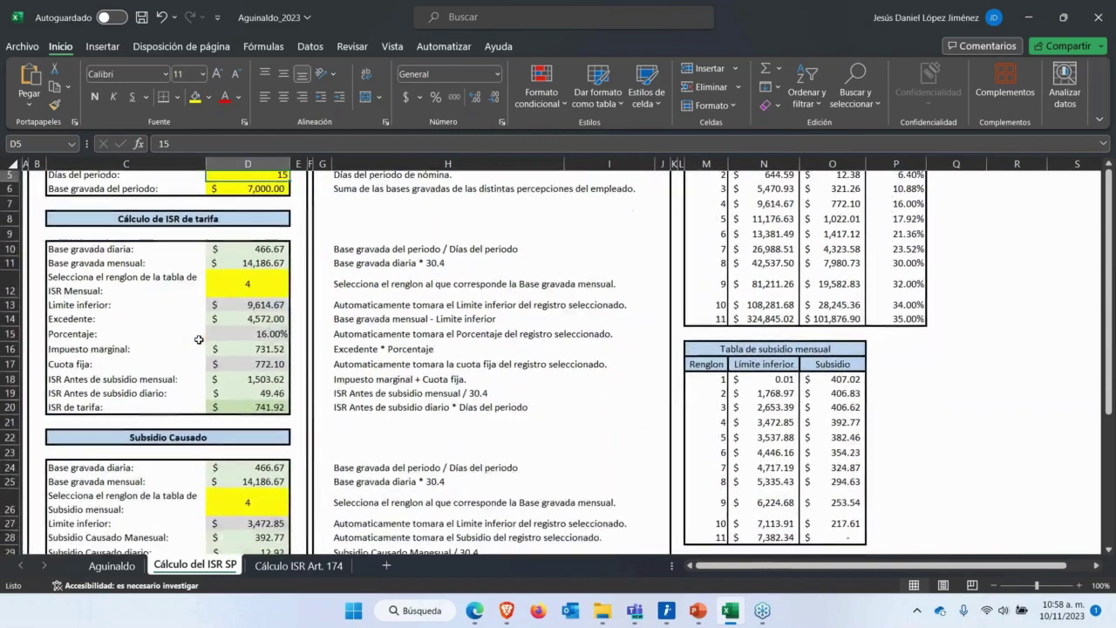
click(192, 220)
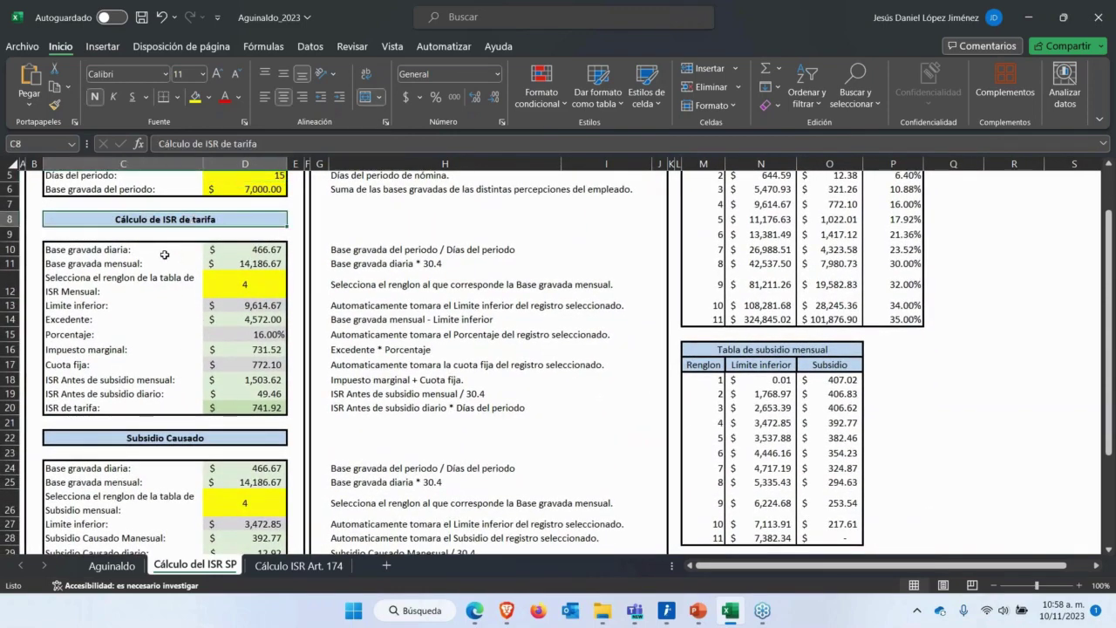
Review how Base gravada diaria is derived from Base gravada del periodo and Días del periodo.
click(171, 250)
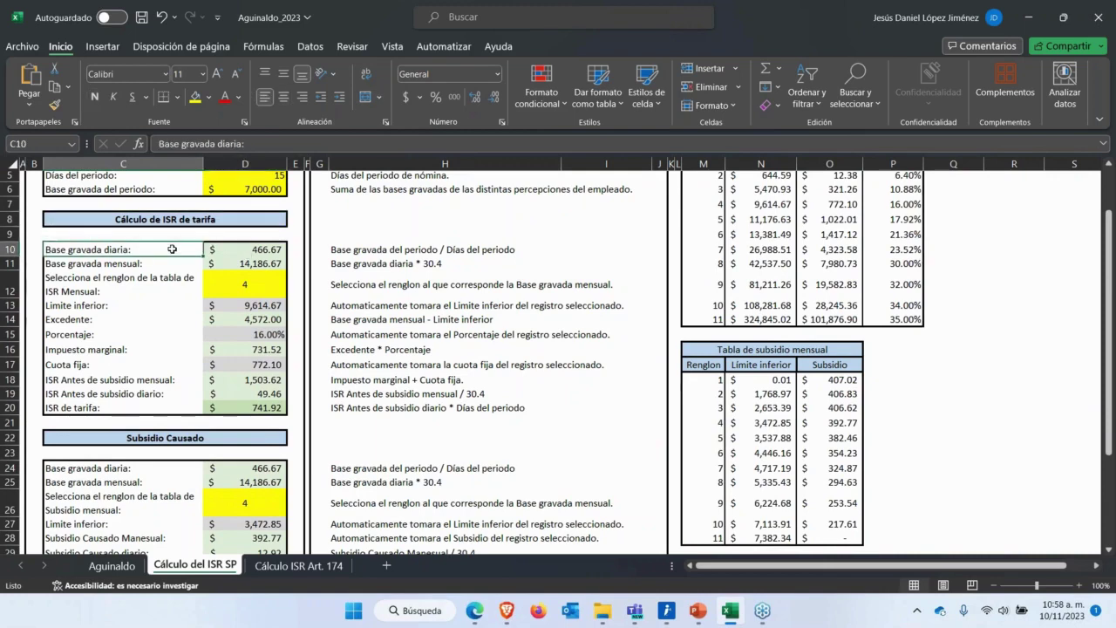
scroll(194, 277, up, 1)
scroll(194, 291, up, 1)
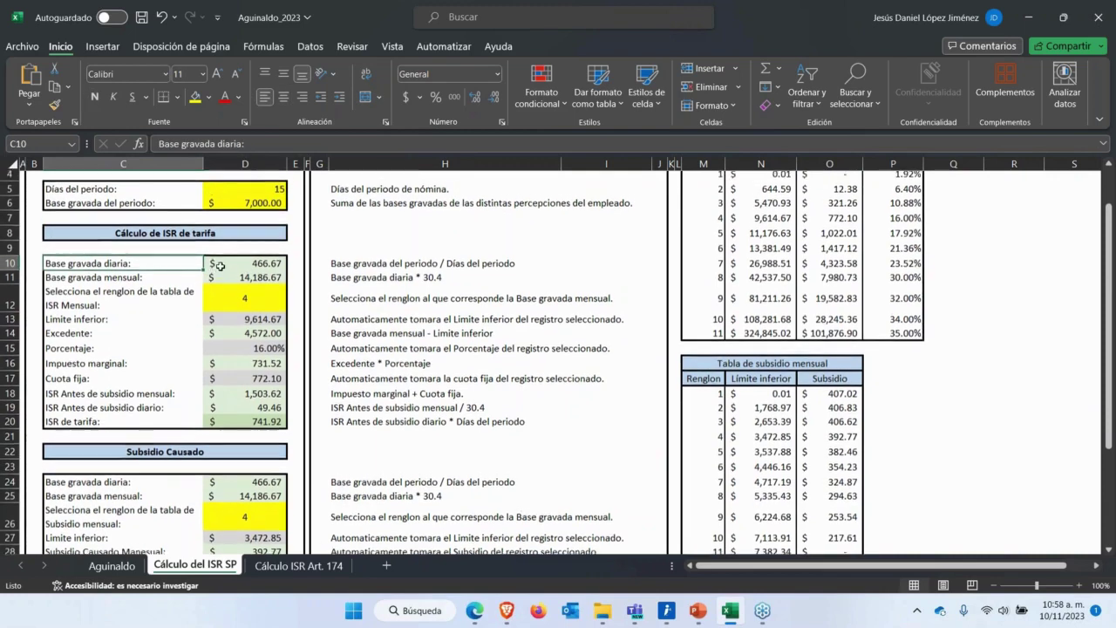
click(267, 193)
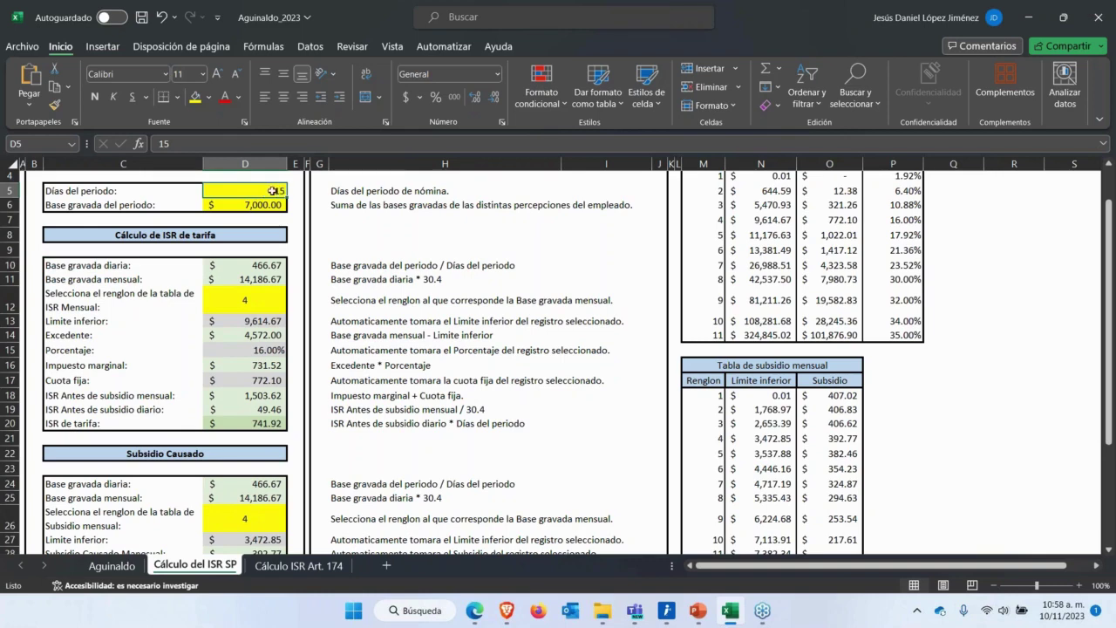
click(255, 267)
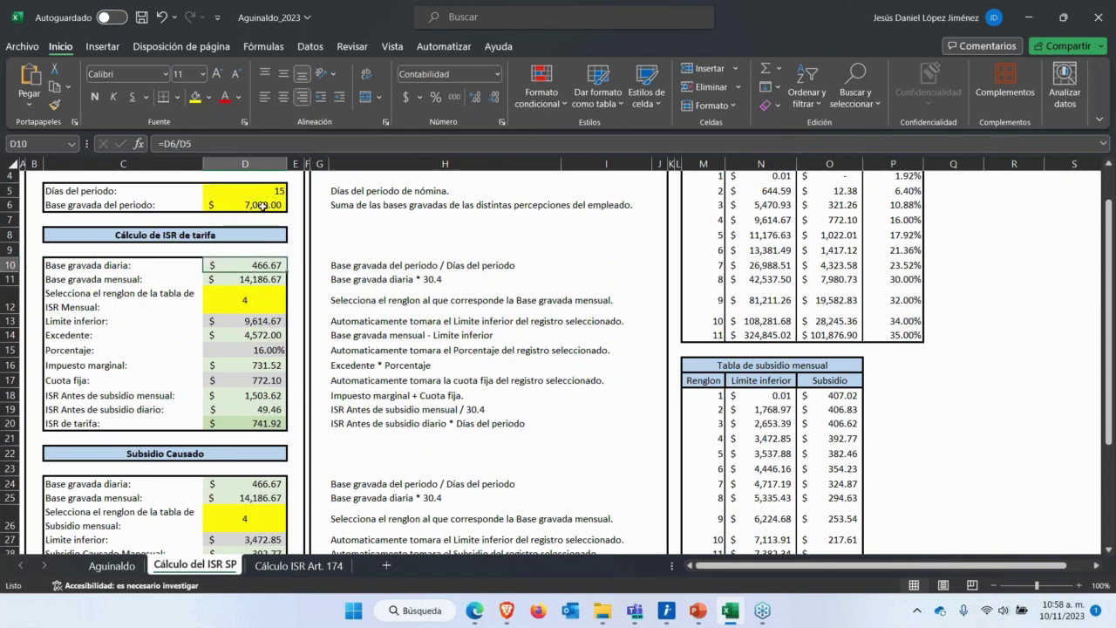
click(262, 205)
click(265, 190)
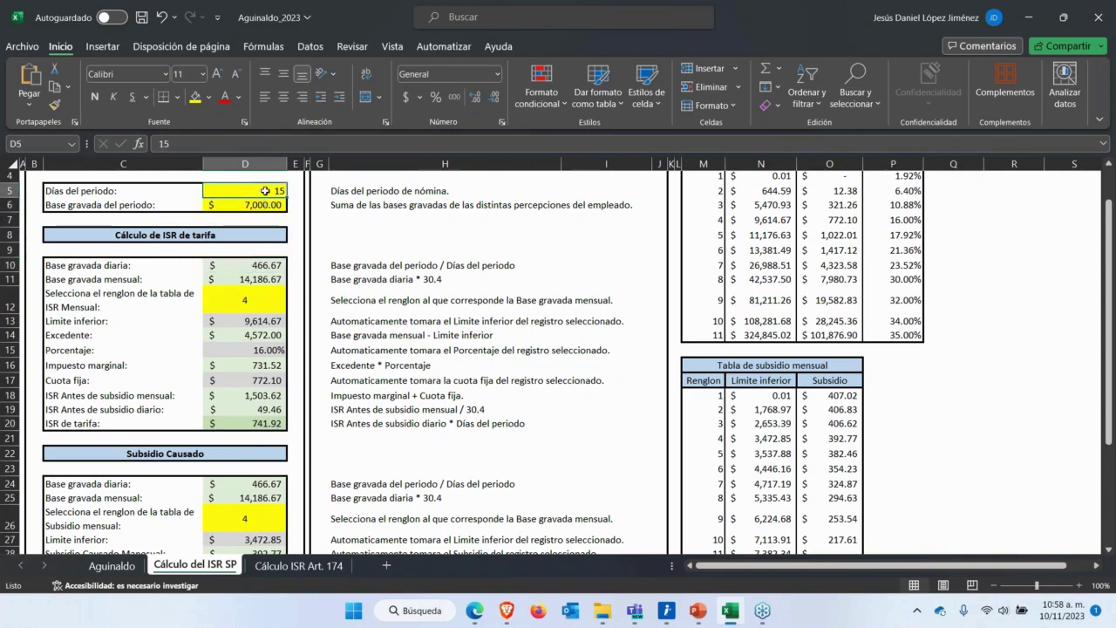
click(265, 269)
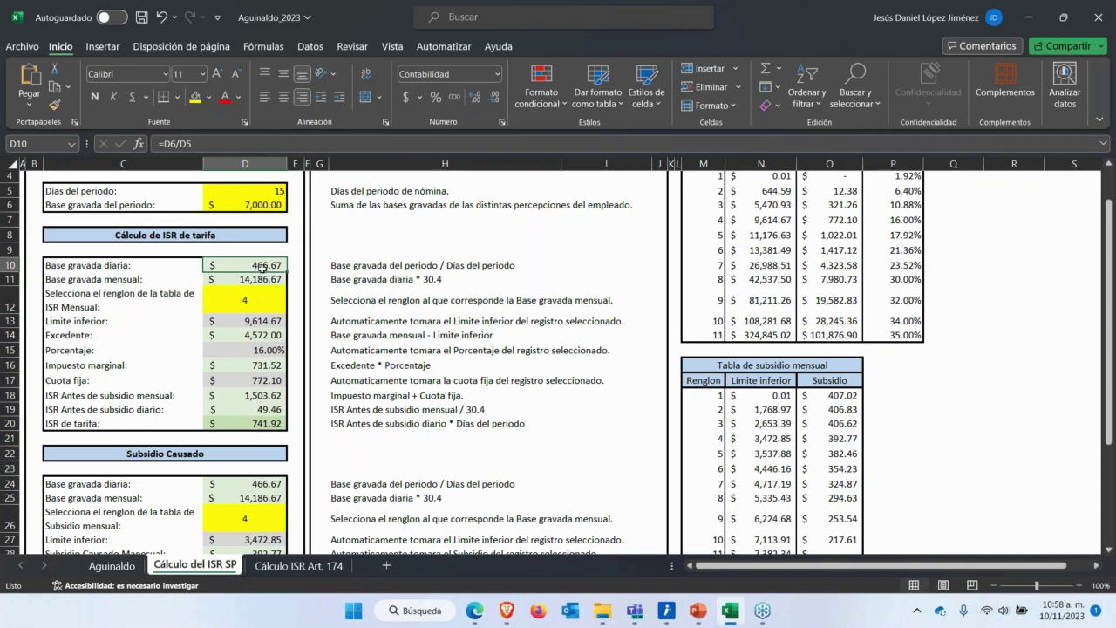
Inspect the Base gravada mensual formula in D11 without altering it.
scroll(586, 351, up, 1)
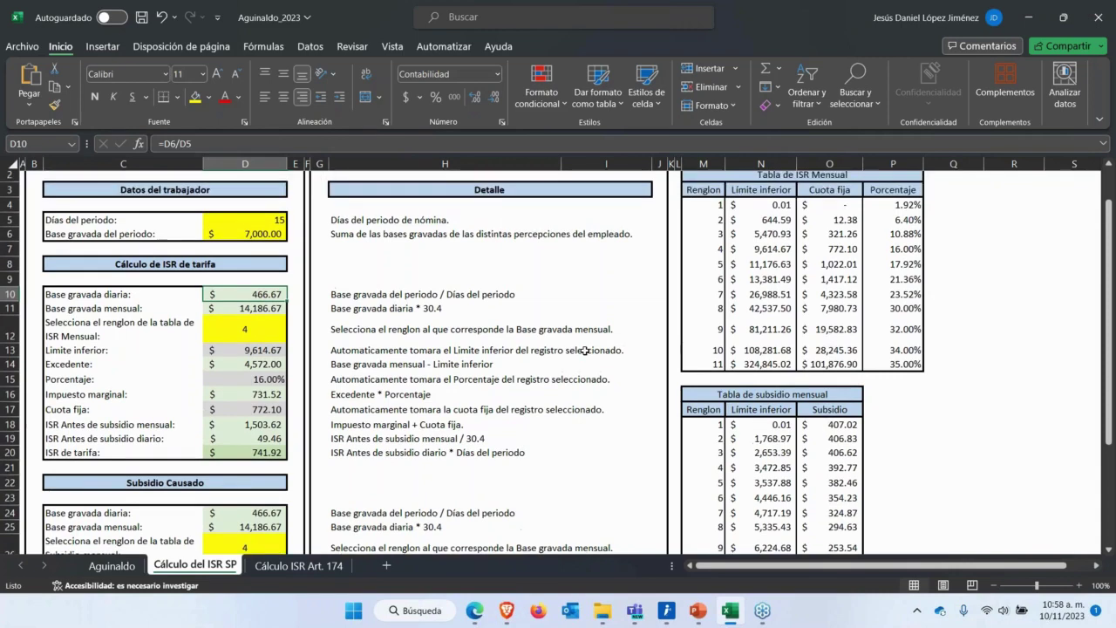
click(263, 320)
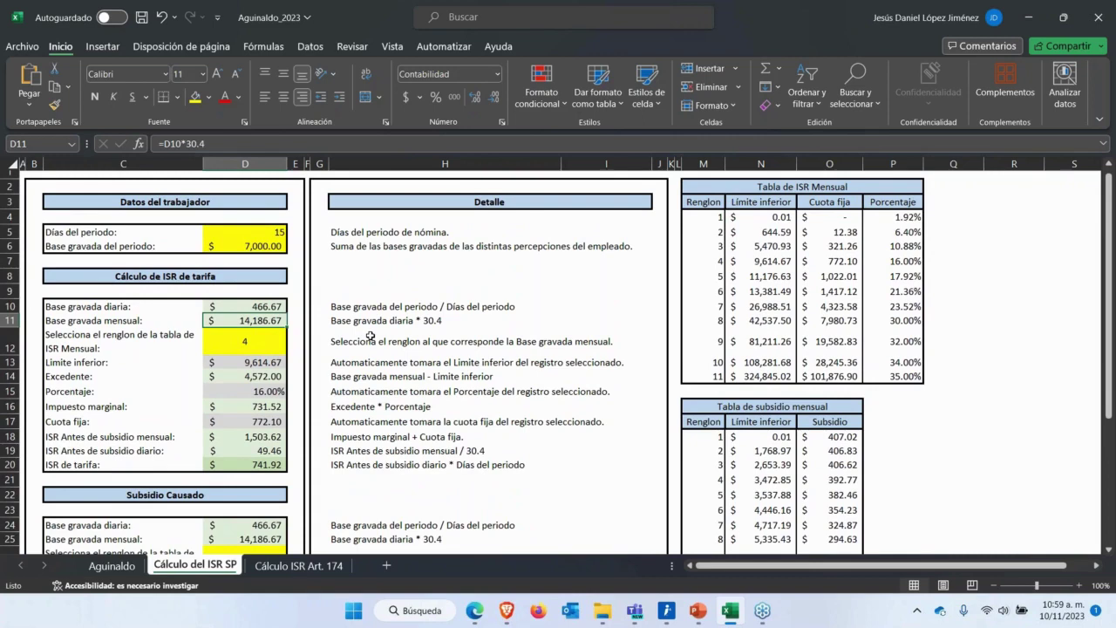
double_click(237, 321)
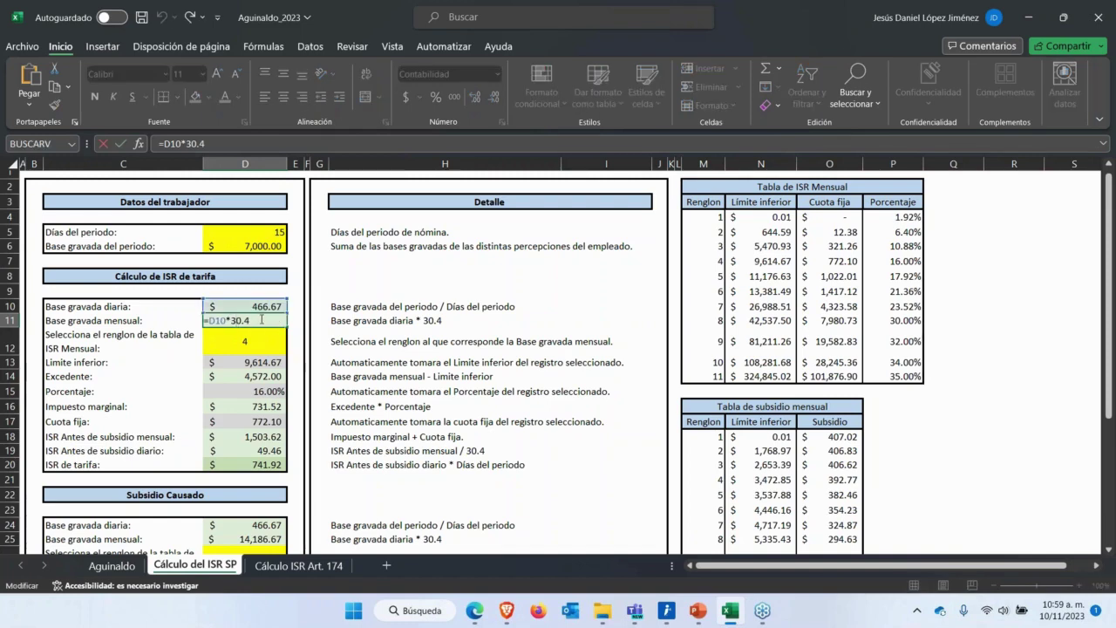
key(Escape)
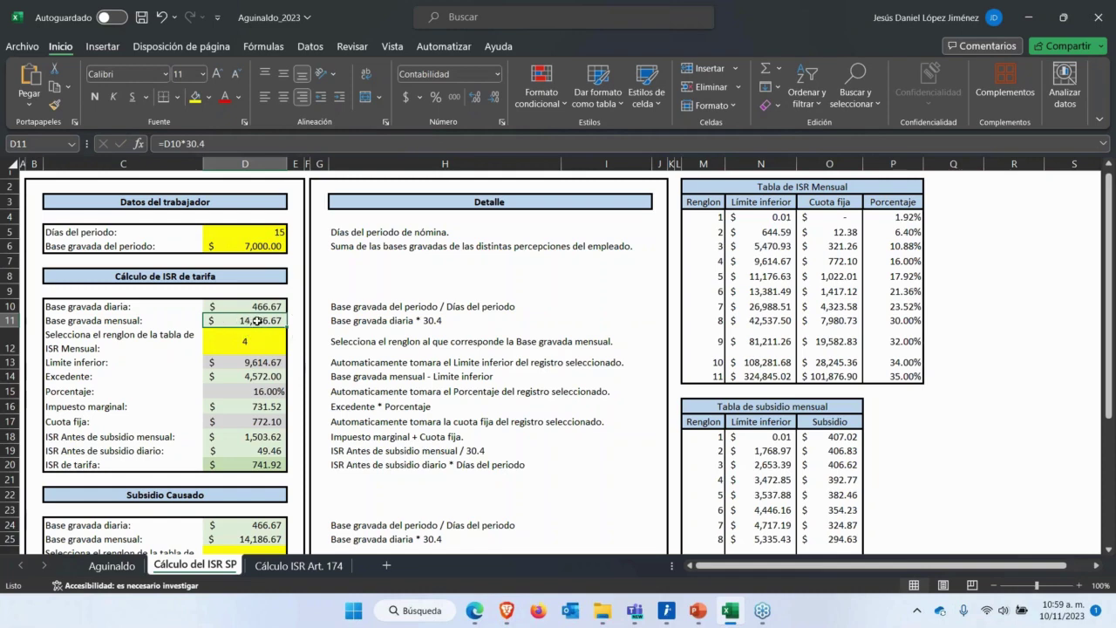
Compare consecutive lower limits in the Tabla de ISR Mensual from renglon 2 onward, ending with the full renglon 6 row highlighted.
click(772, 236)
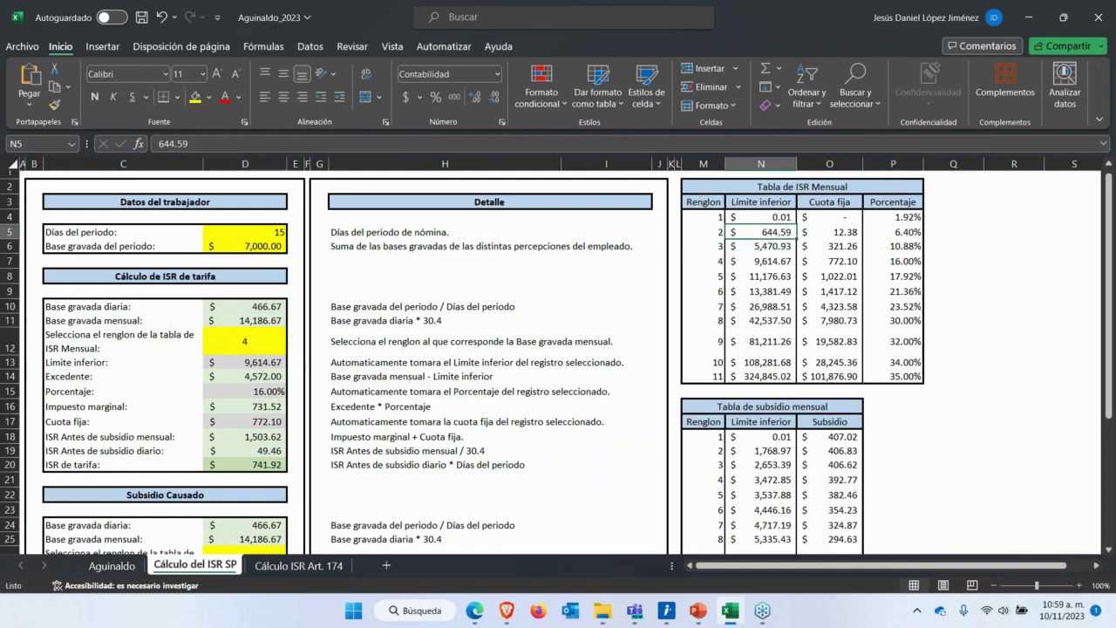
drag(716, 233, 781, 247)
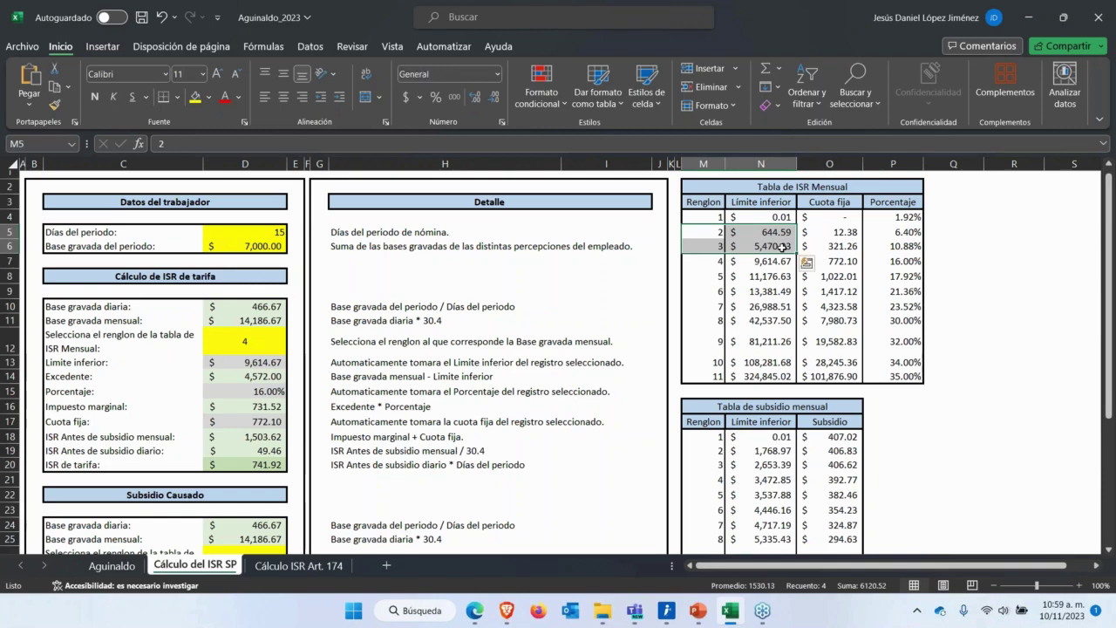
click(709, 248)
drag(710, 248, 779, 262)
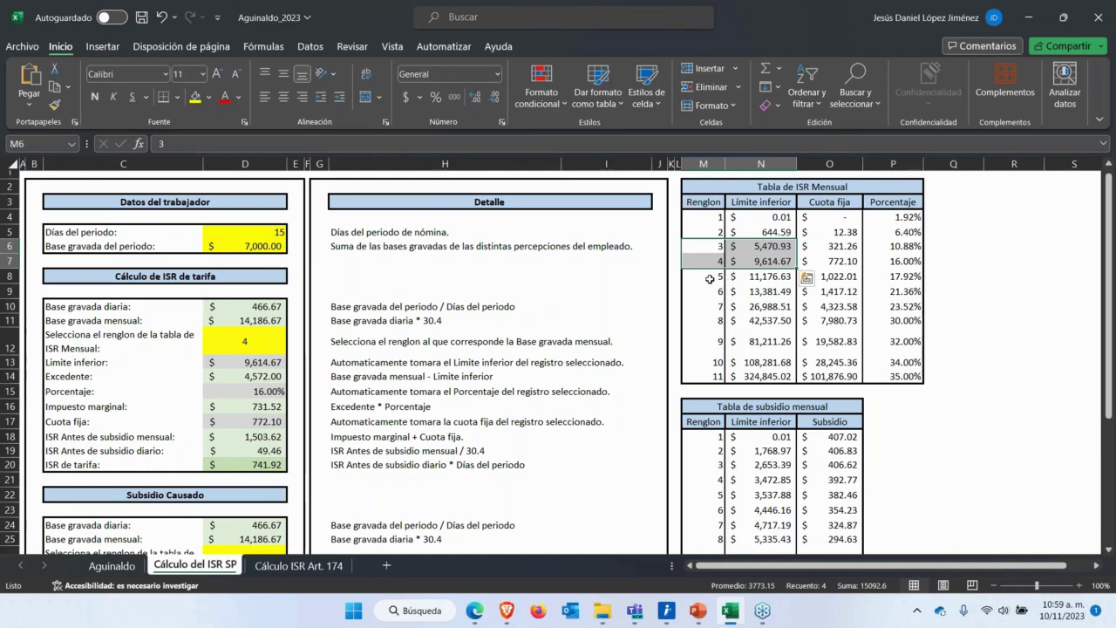
drag(711, 262, 774, 278)
click(1094, 350)
click(711, 294)
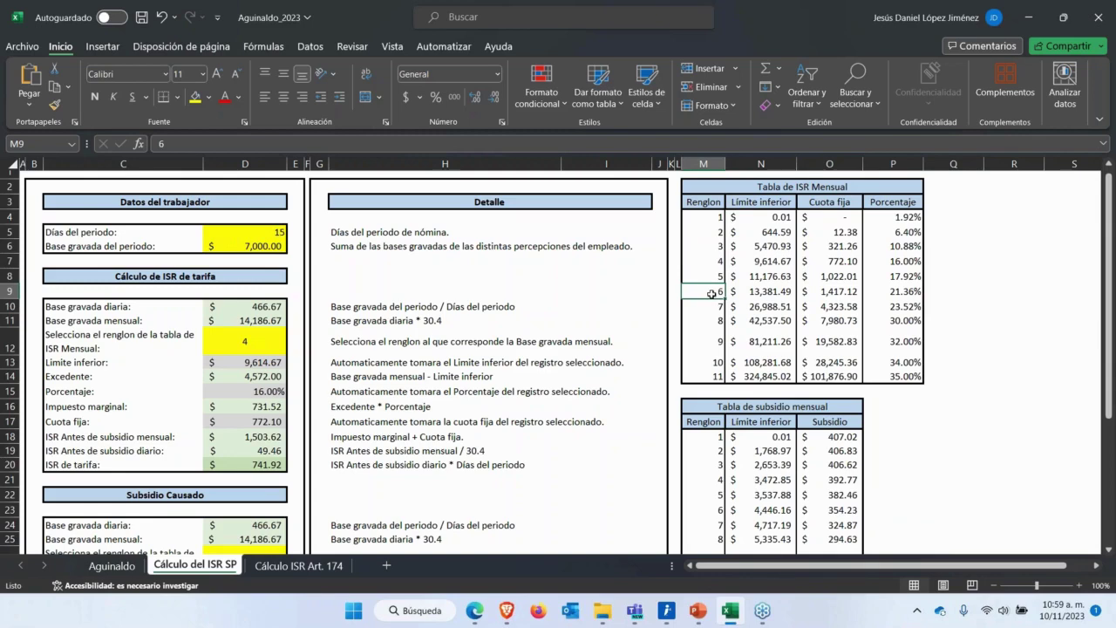
drag(713, 290, 772, 310)
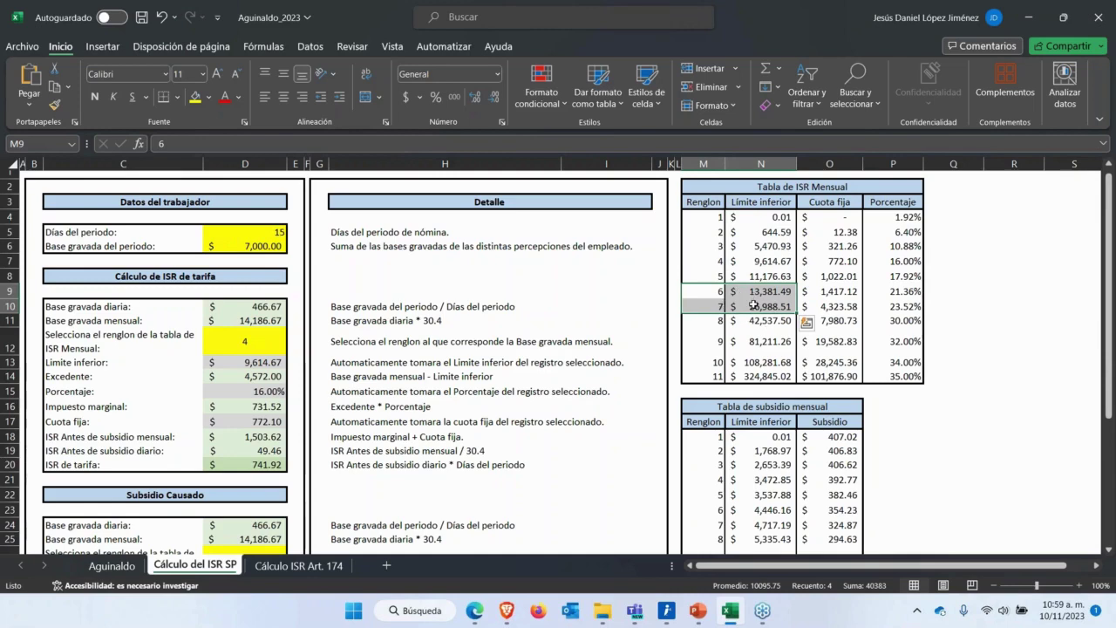
drag(705, 291, 883, 291)
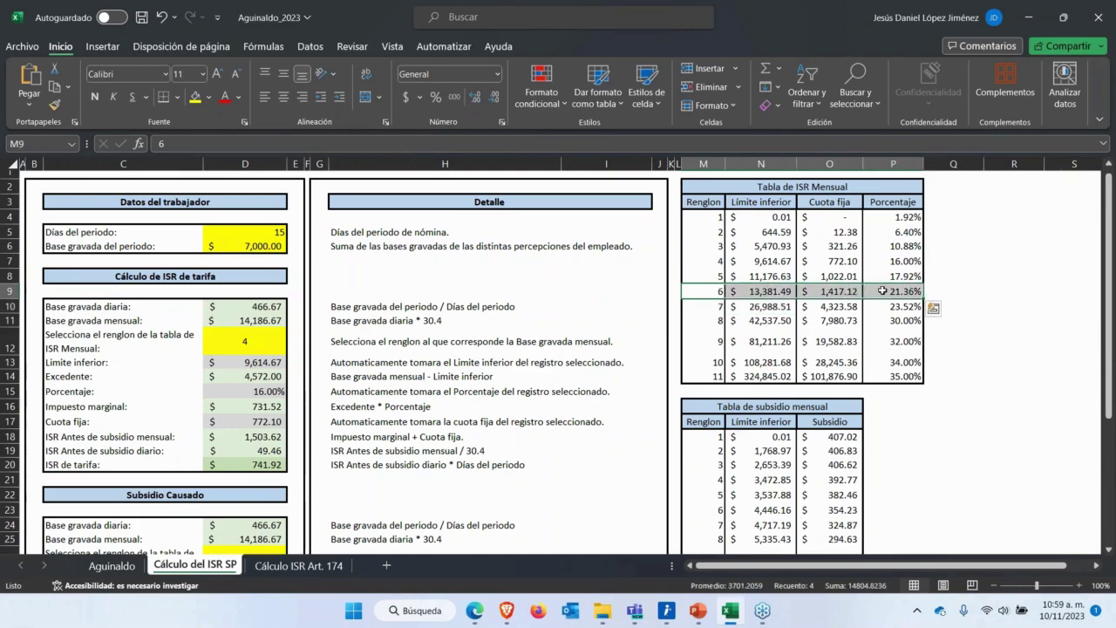
Set the ISR Mensual table row in the Cálculo de ISR de tarifa section to 6.
click(251, 344)
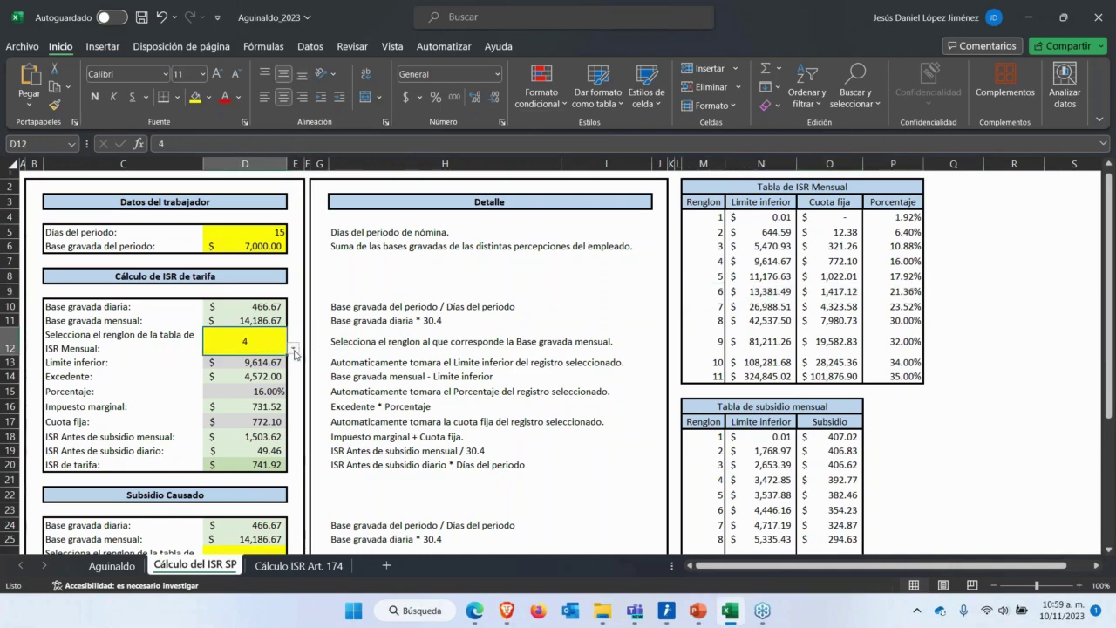
click(294, 348)
click(235, 426)
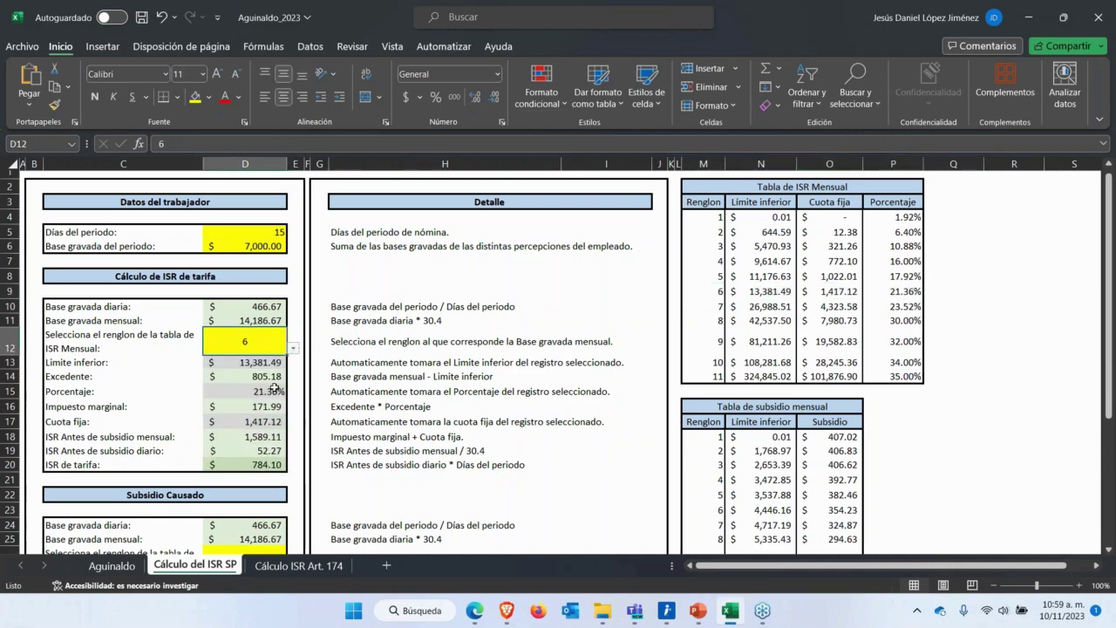
Check the Limite inferior formula in D13 against the lower limit of renglon 6 in the monthly ISR table.
click(260, 362)
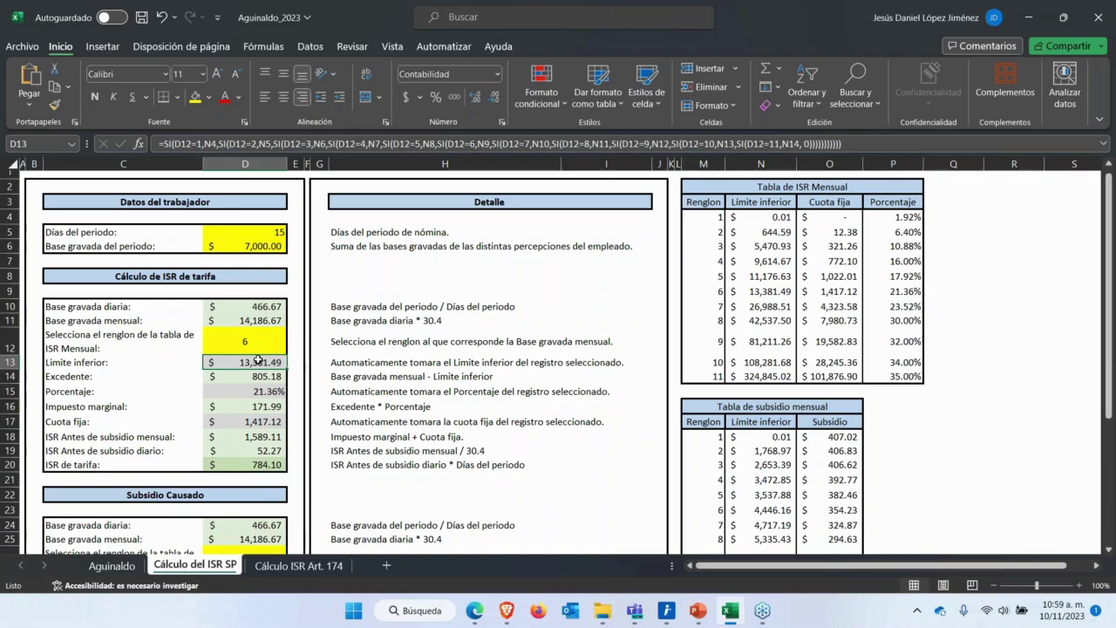
click(768, 293)
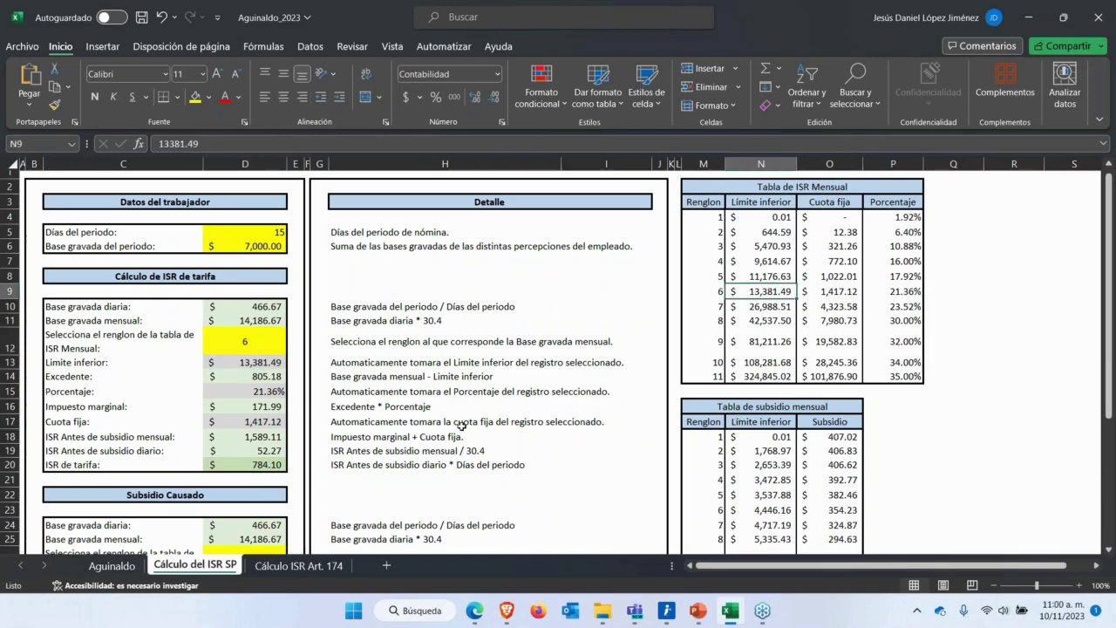
click(255, 362)
Review how Excedente is calculated from Base gravada mensual and Limite inferior, along with the Porcentaje cell.
scroll(242, 456, down, 2)
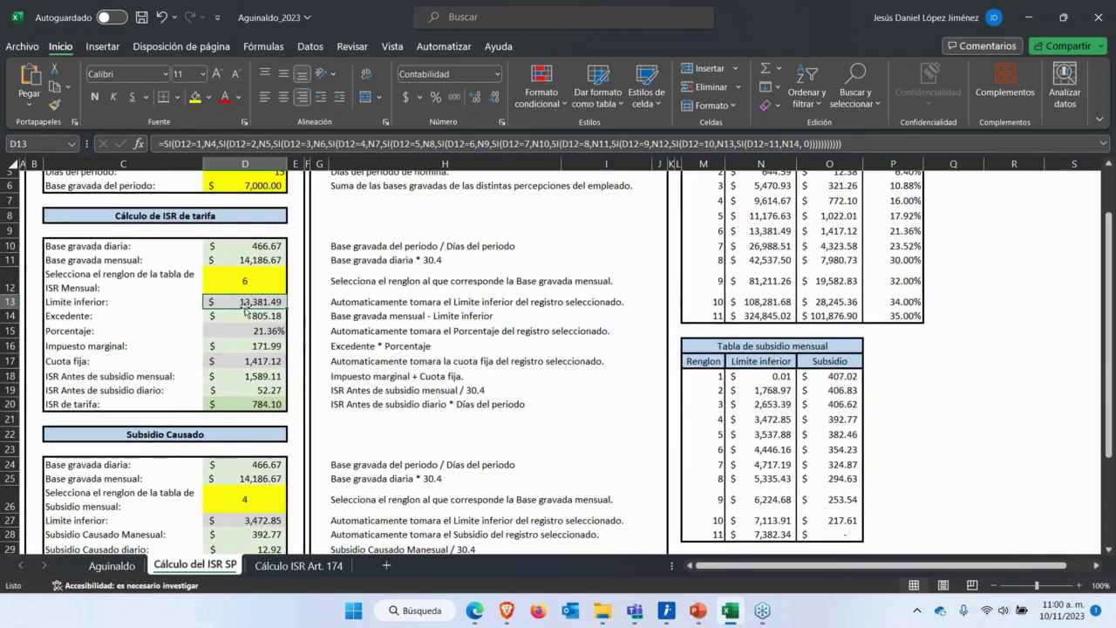
click(250, 259)
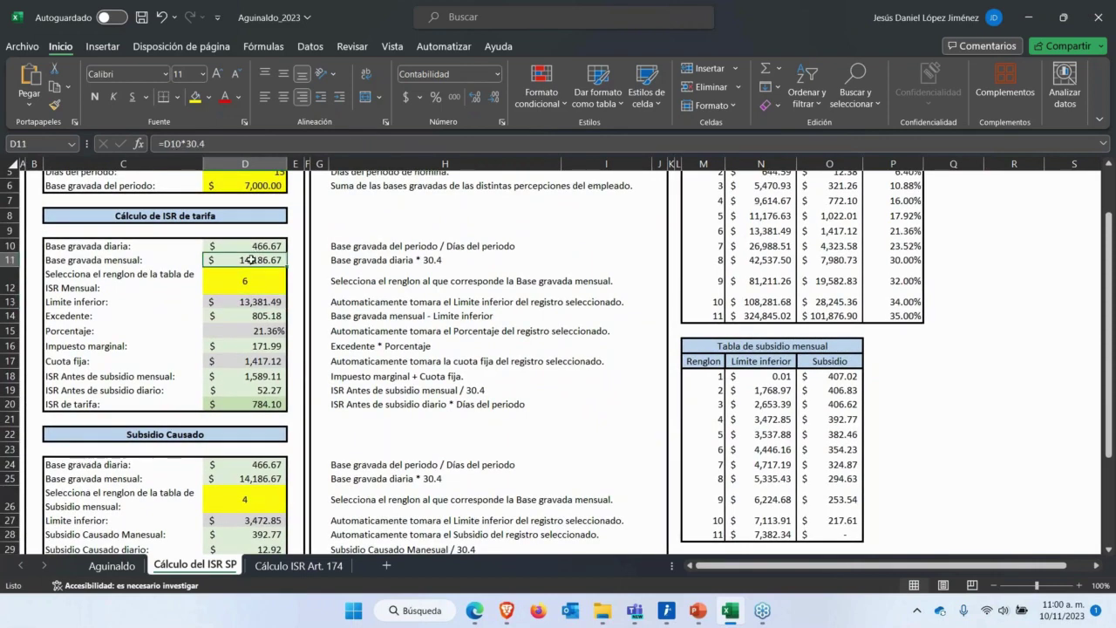
click(266, 319)
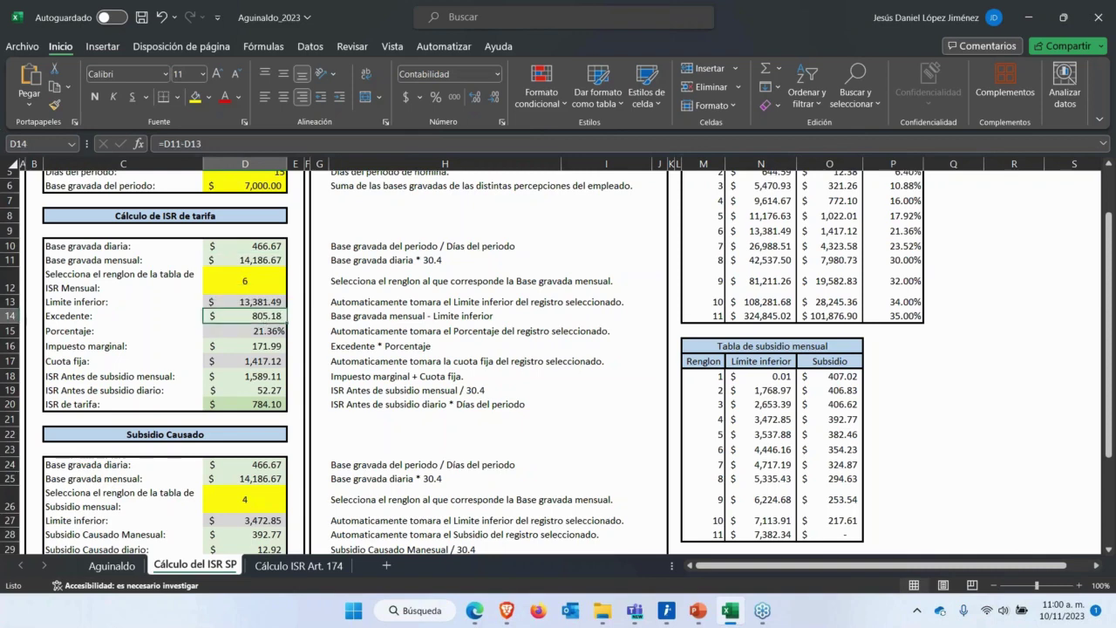
click(260, 332)
click(272, 317)
scroll(271, 316, up, 1)
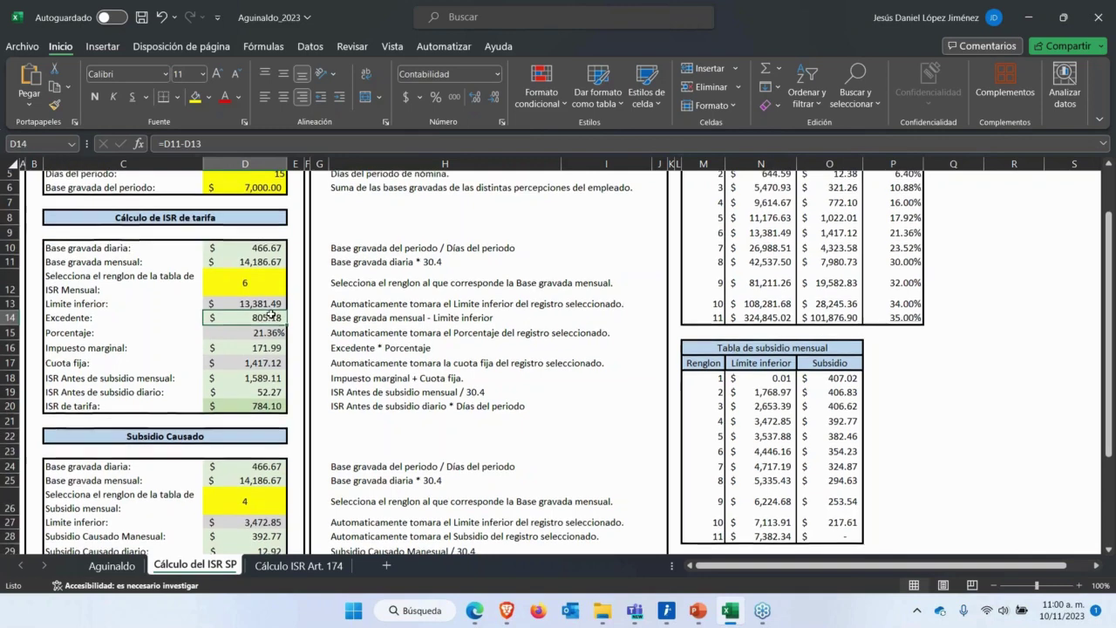
Examine the lower limit, Cuota fija and Porcentaje of renglon 6 in the Tabla de ISR Mensual.
drag(713, 233, 930, 260)
click(893, 234)
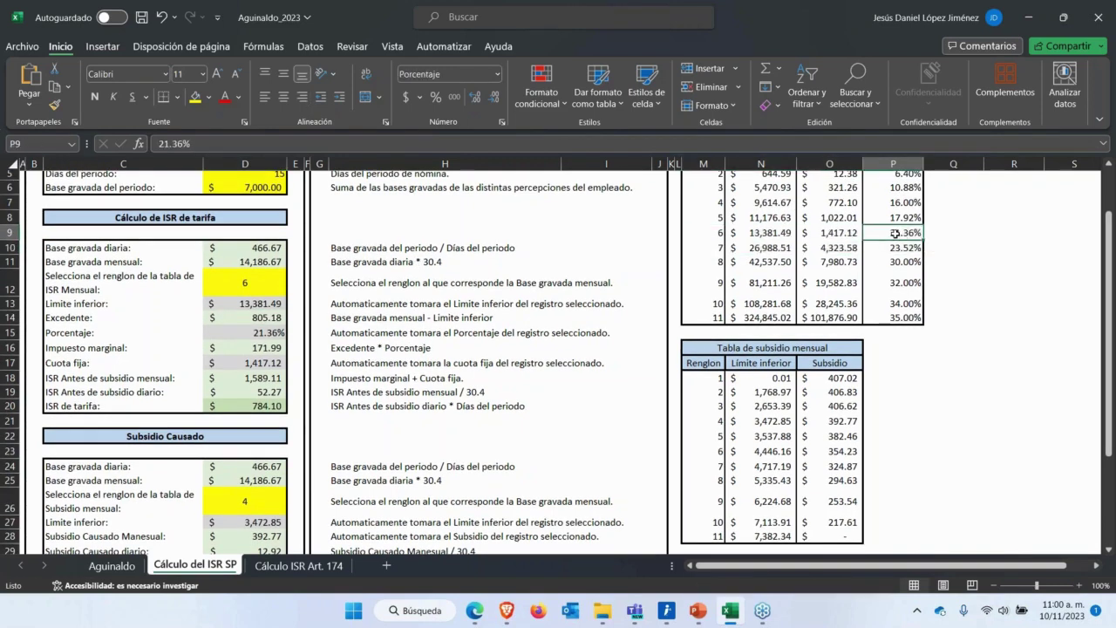
drag(729, 235, 890, 231)
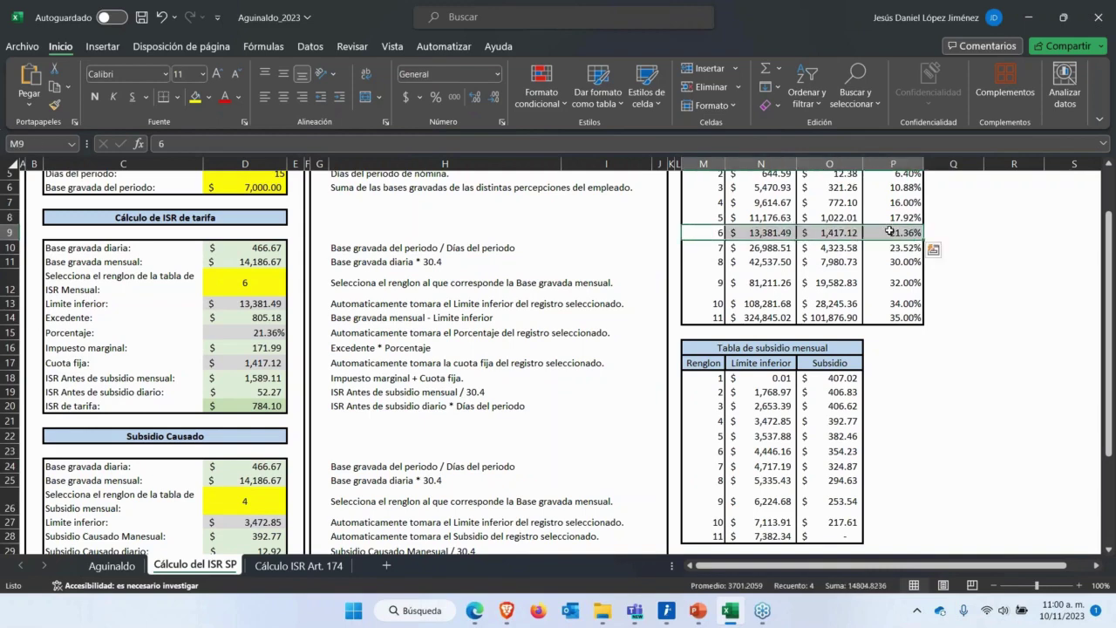
click(754, 231)
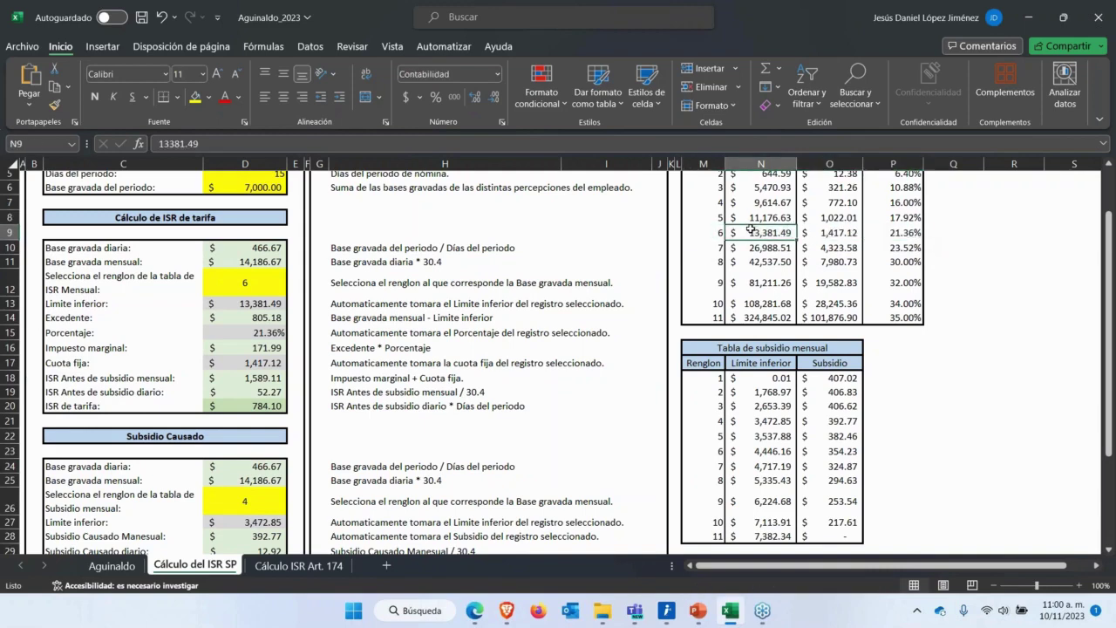
click(834, 237)
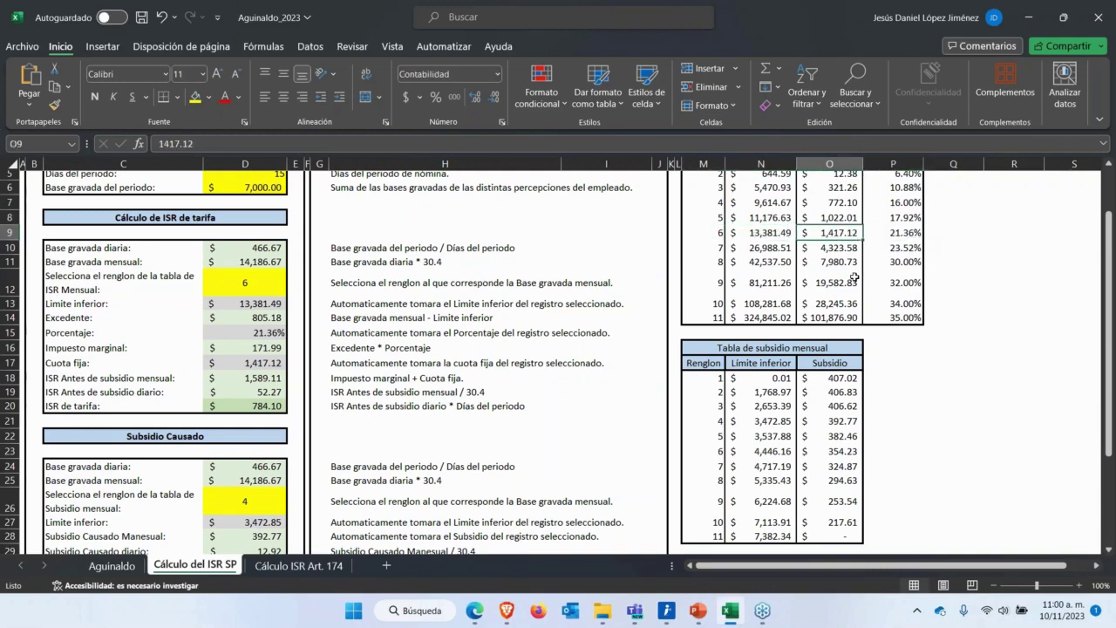
click(777, 235)
Trace the Impuesto marginal calculation from Excedente and the renglon 6 percentage.
click(260, 320)
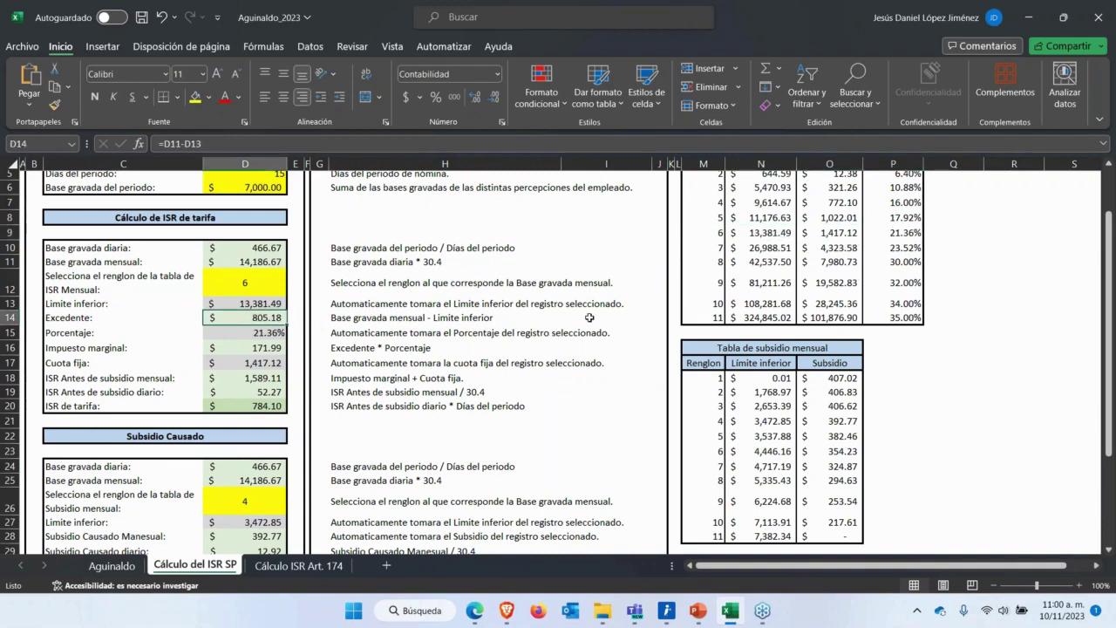
click(911, 233)
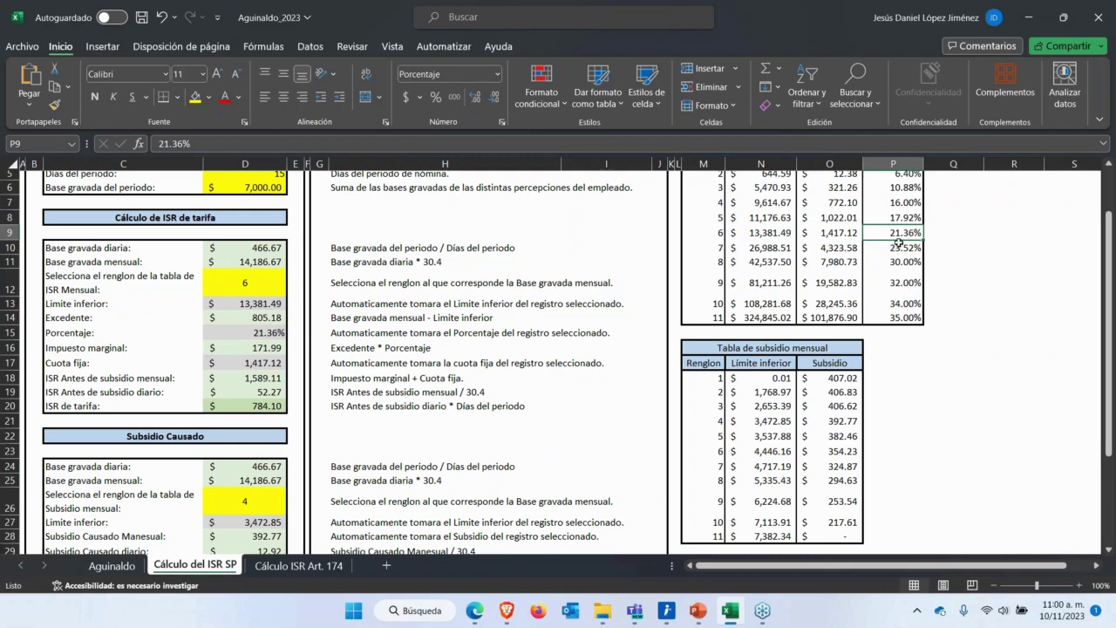
click(252, 349)
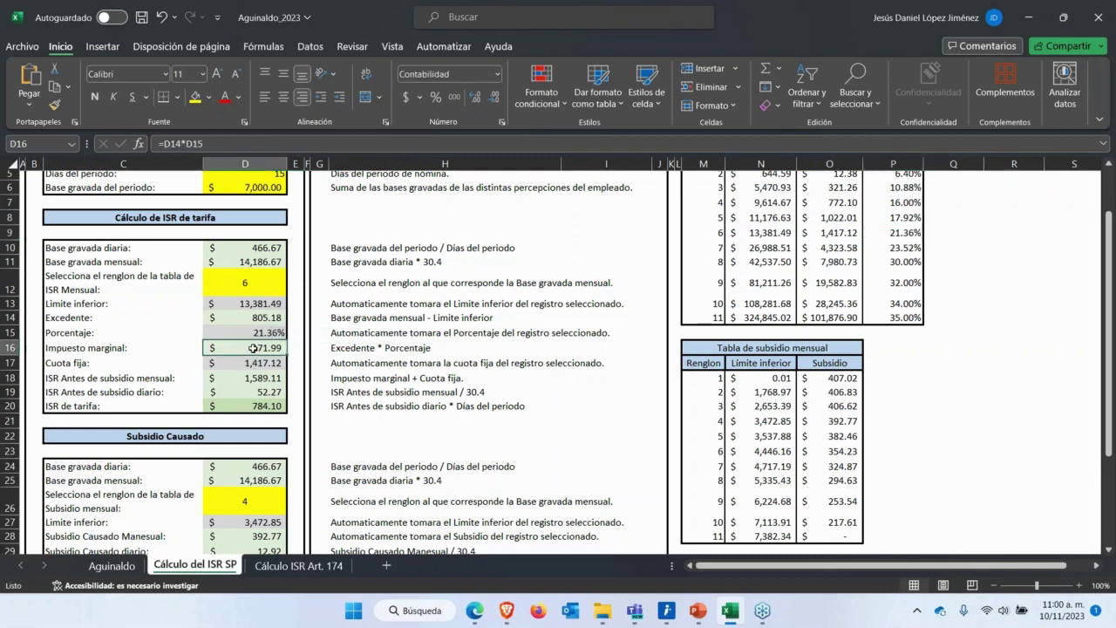
Compare the Cuota fija in D17 with the fixed fee of renglon 6 in the monthly ISR table.
scroll(236, 430, down, 2)
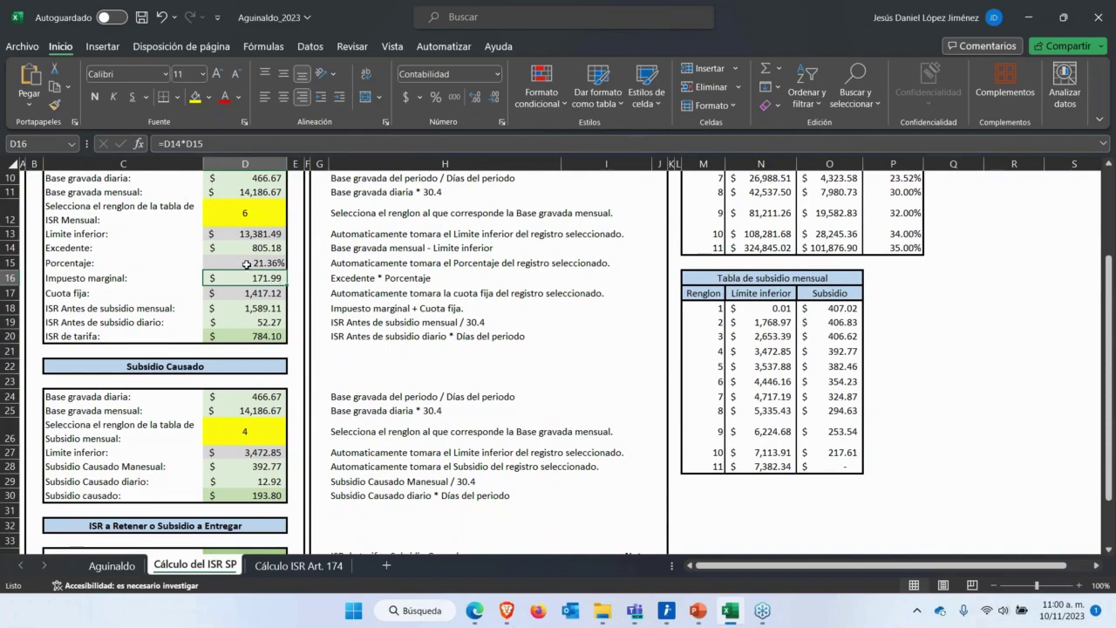
scroll(243, 367, up, 1)
click(252, 312)
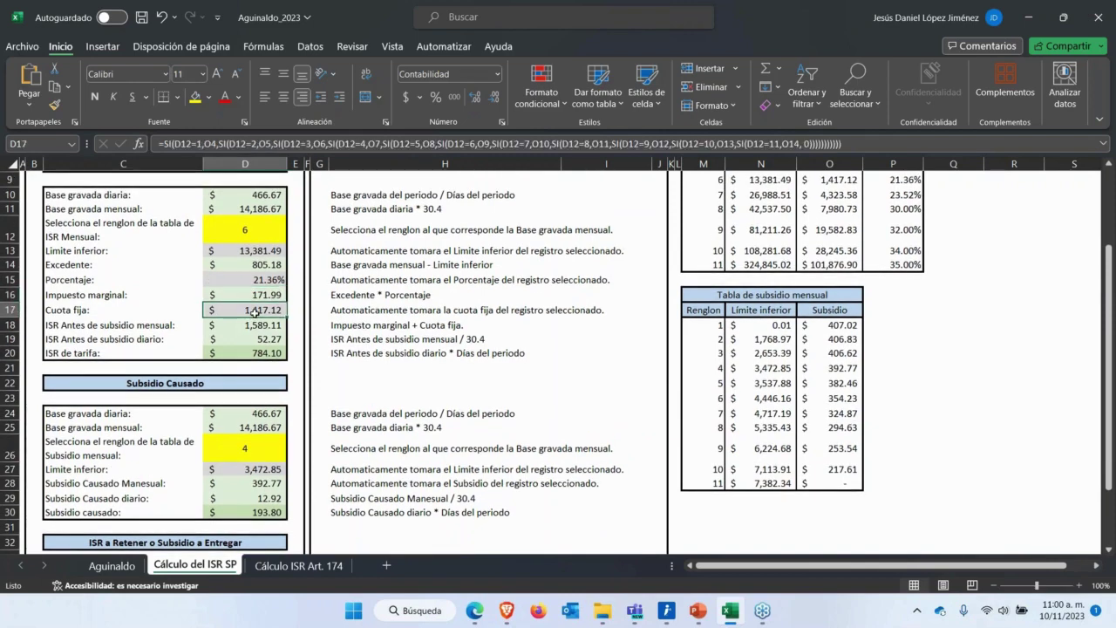
scroll(381, 391, up, 1)
click(828, 207)
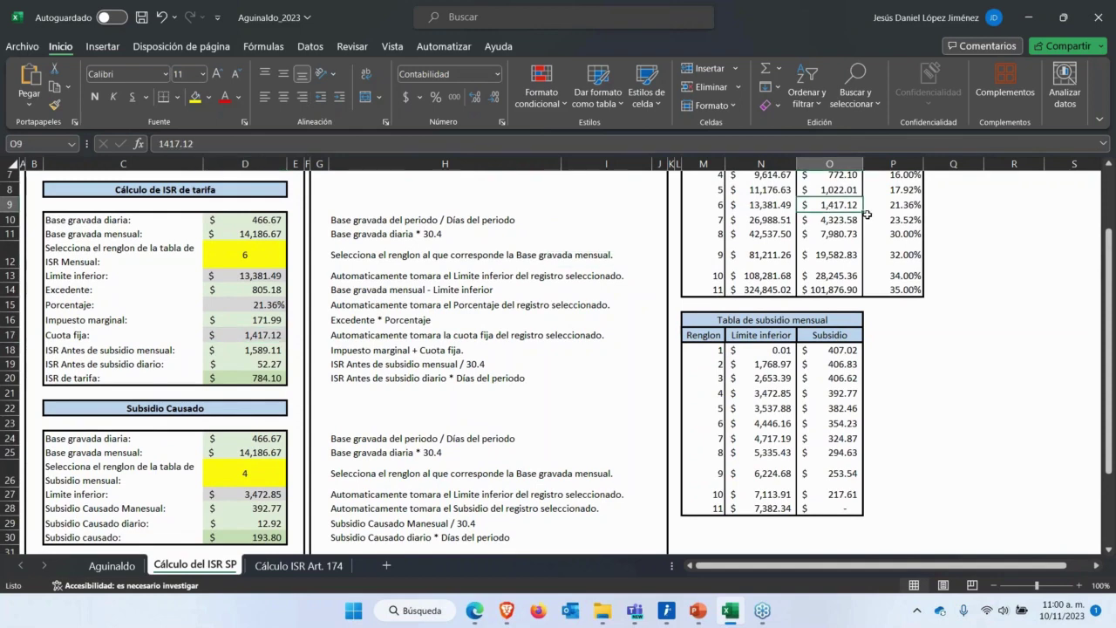
click(255, 338)
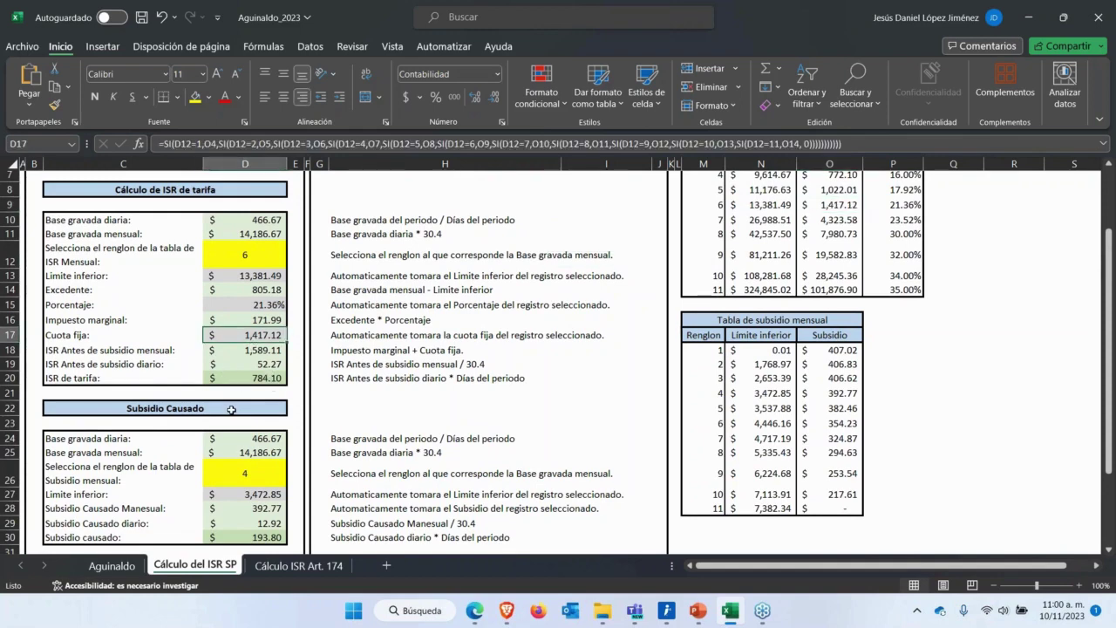
Review the ISR Antes de subsidio mensual and diario formulas, along with the Días del periodo cell.
scroll(231, 409, down, 1)
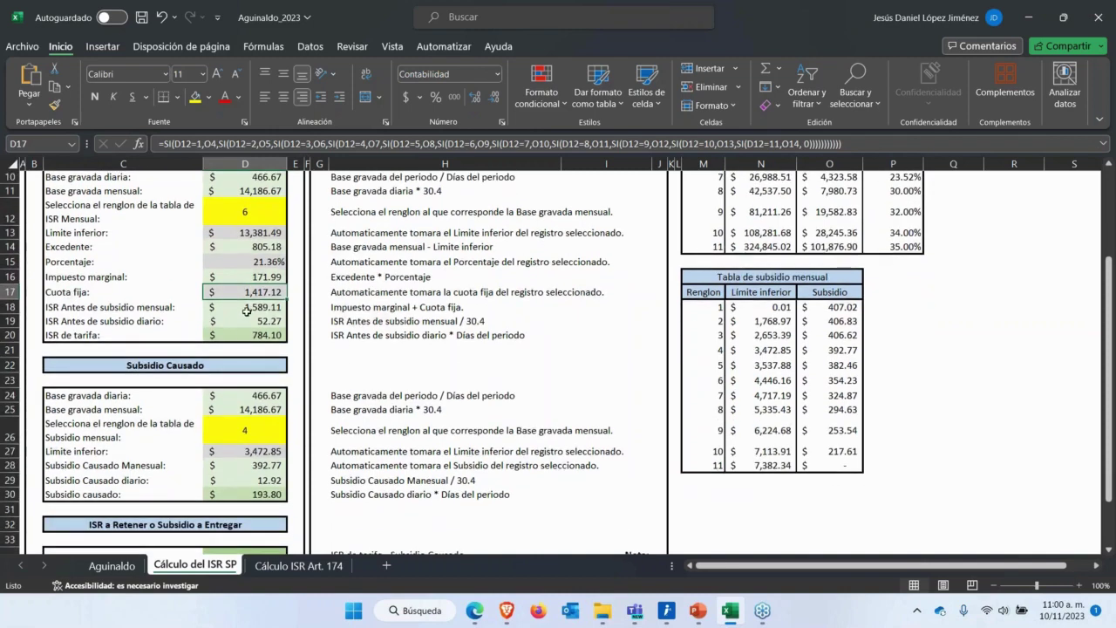
click(248, 307)
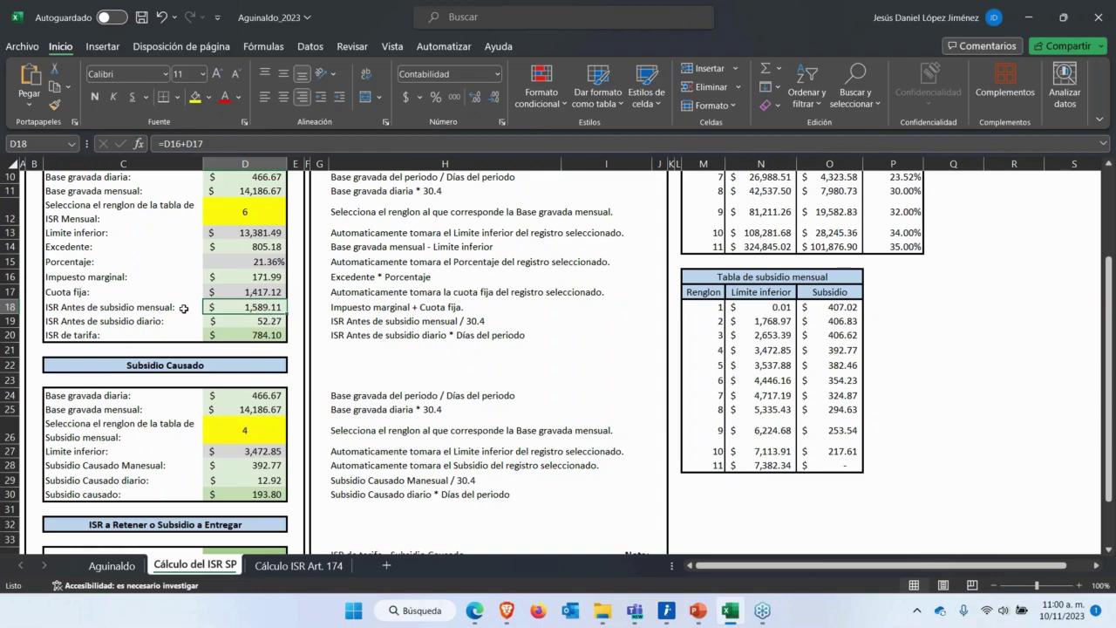
scroll(218, 303, up, 3)
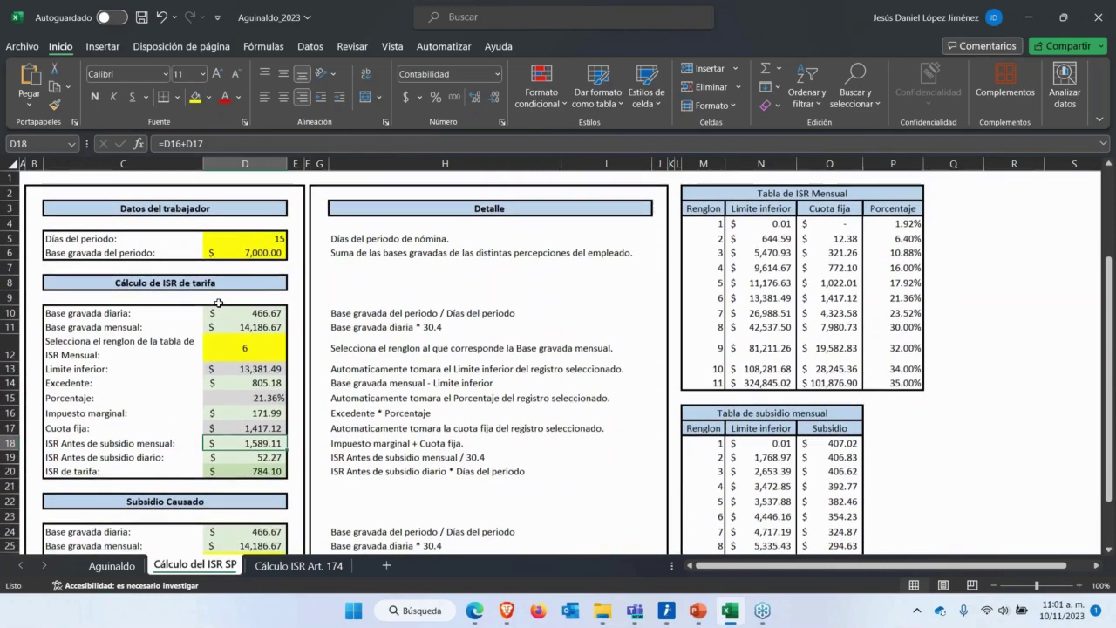
click(250, 237)
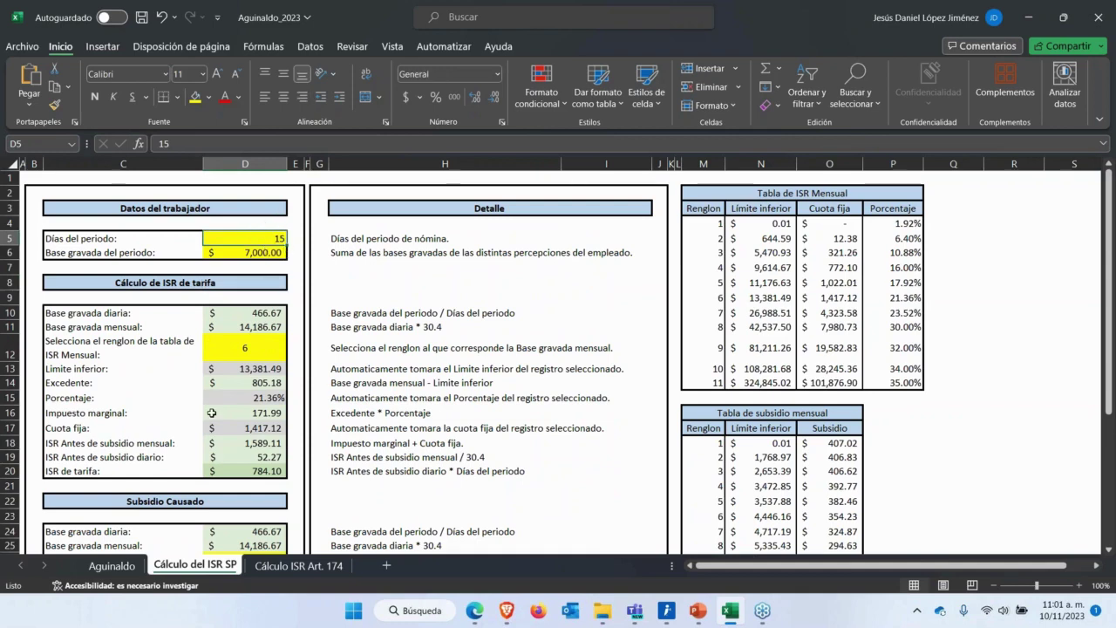
scroll(212, 413, down, 3)
click(260, 316)
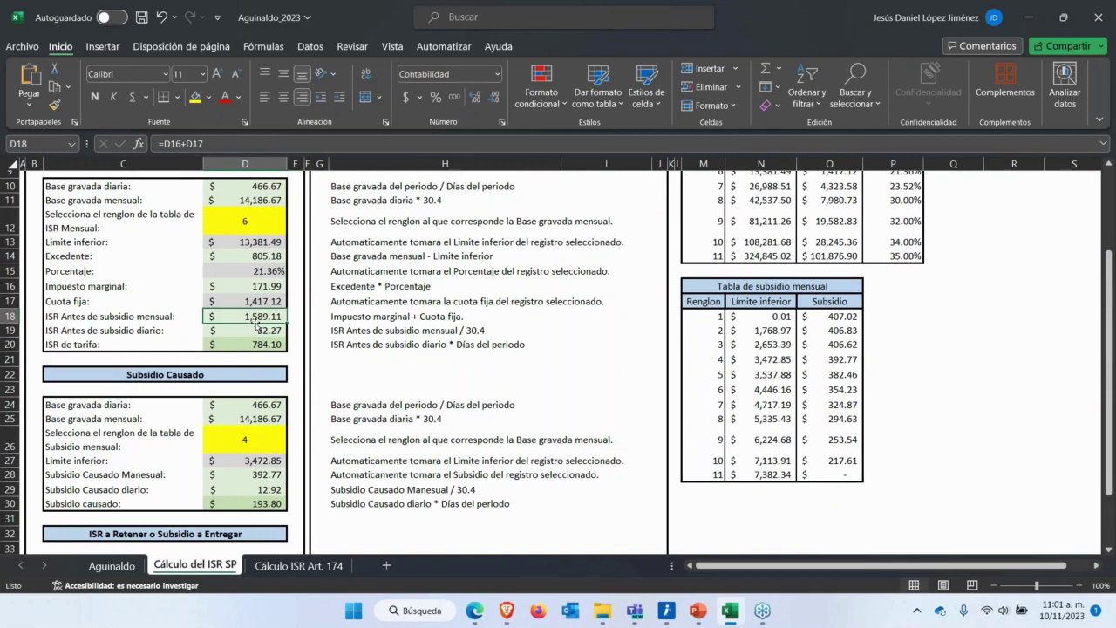
click(255, 330)
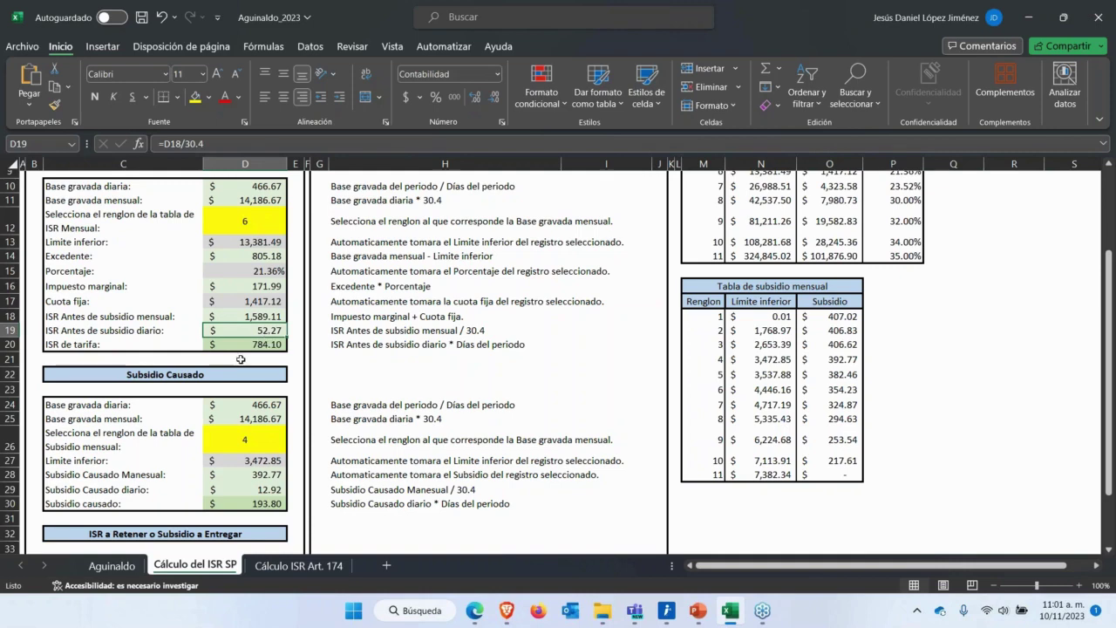
Trace how ISR de tarifa is calculated from the daily ISR before subsidy and the Días del periodo.
scroll(247, 381, up, 3)
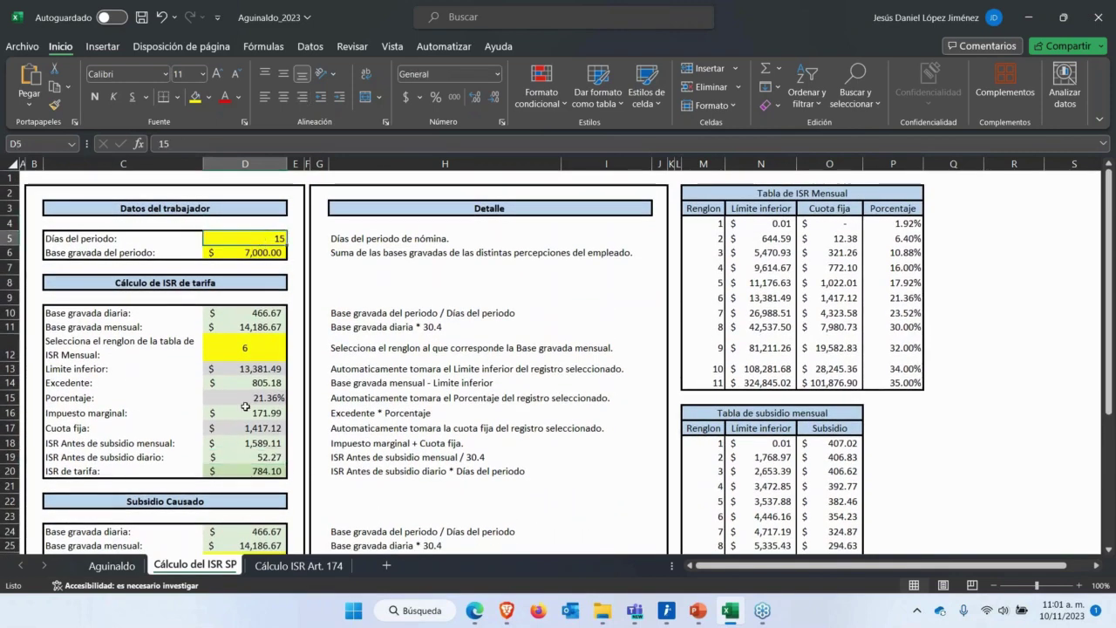
click(250, 473)
scroll(252, 401, down, 3)
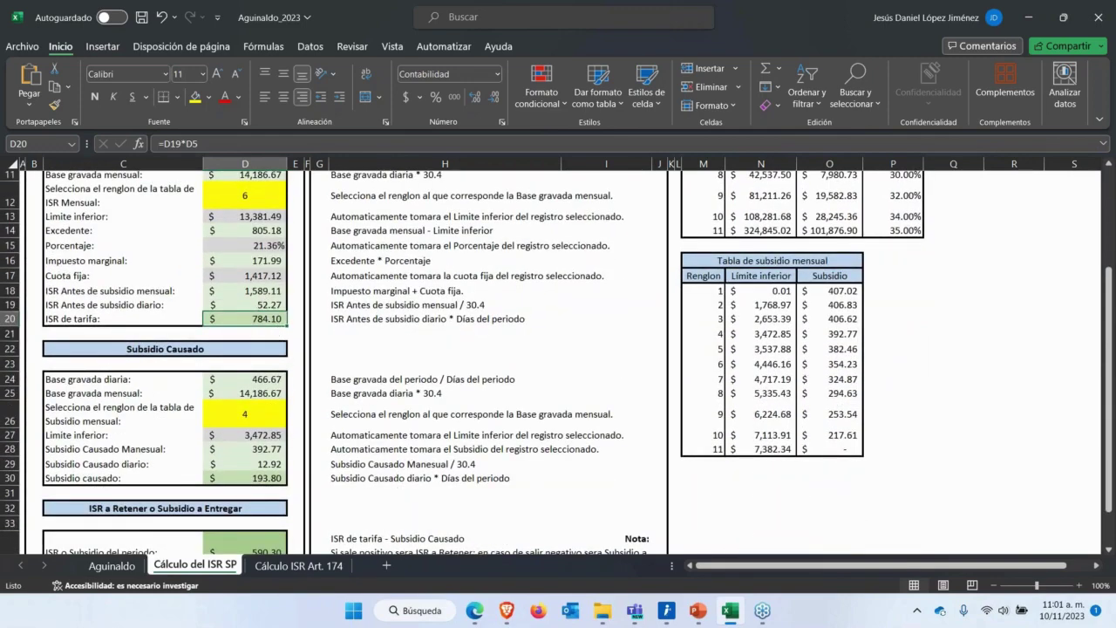
Check the Base gravada diaria and Base gravada mensual formulas in the Subsidio Causado section.
scroll(265, 422, down, 2)
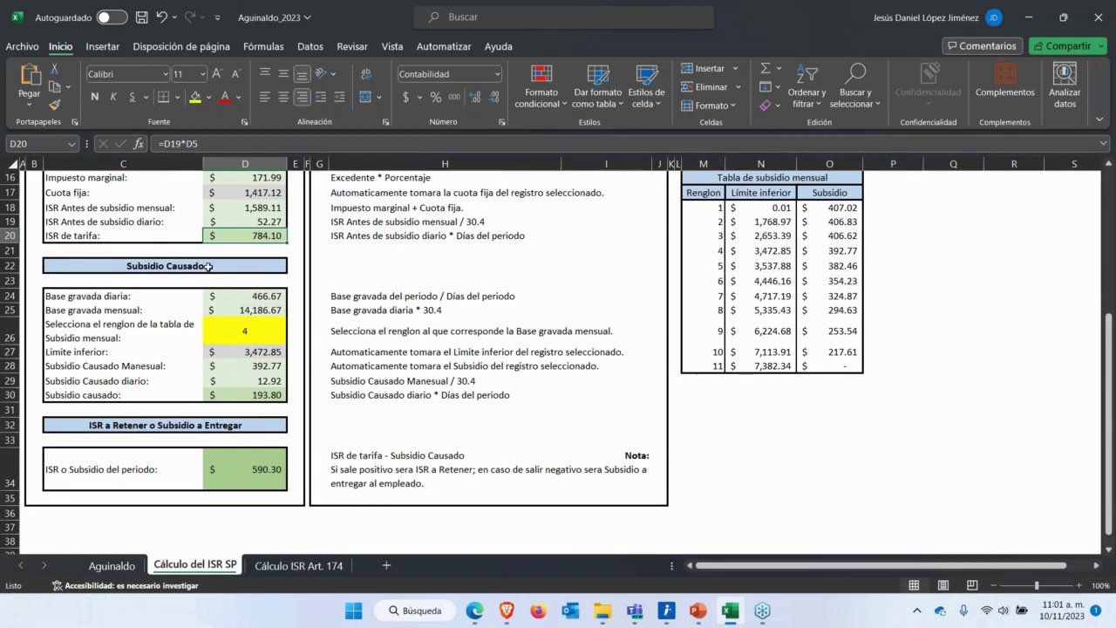
click(256, 297)
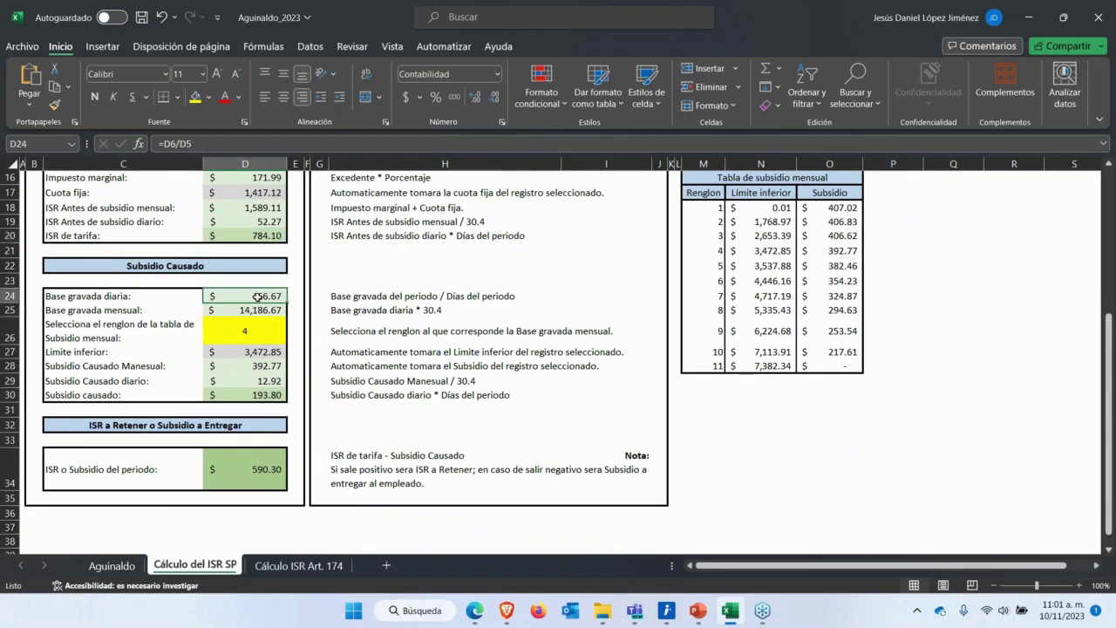
scroll(254, 334, up, 1)
click(254, 334)
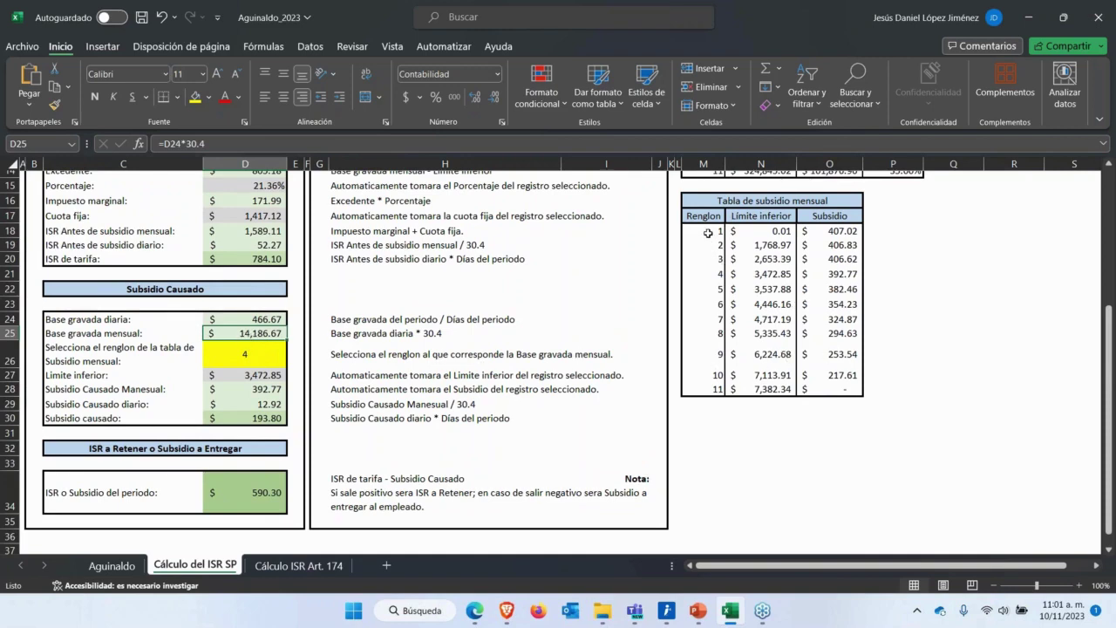
Compare the monthly taxable base with the lower limits in the Tabla de subsidio mensual and examine renglon 11 and its subsidy.
click(772, 246)
drag(773, 248, 773, 381)
click(761, 390)
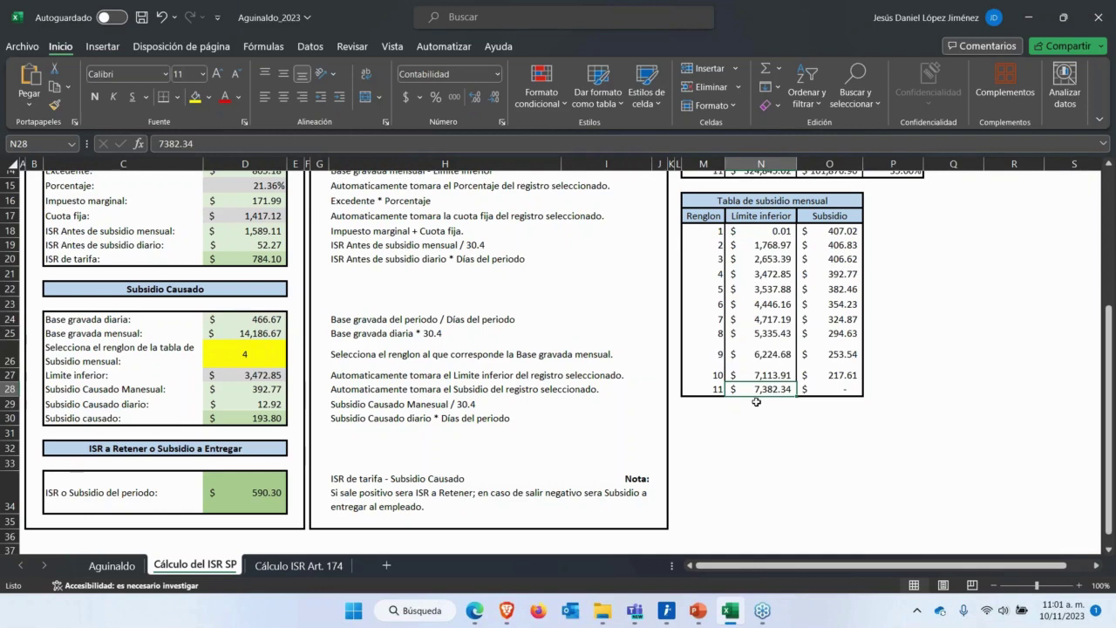
click(718, 389)
click(755, 389)
click(819, 390)
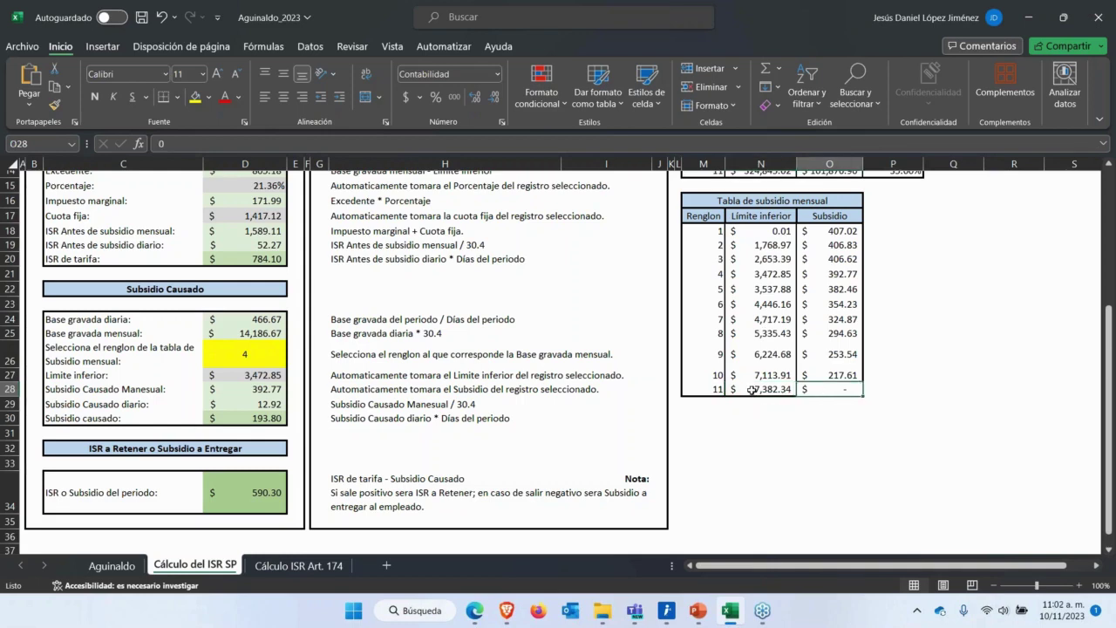
click(752, 390)
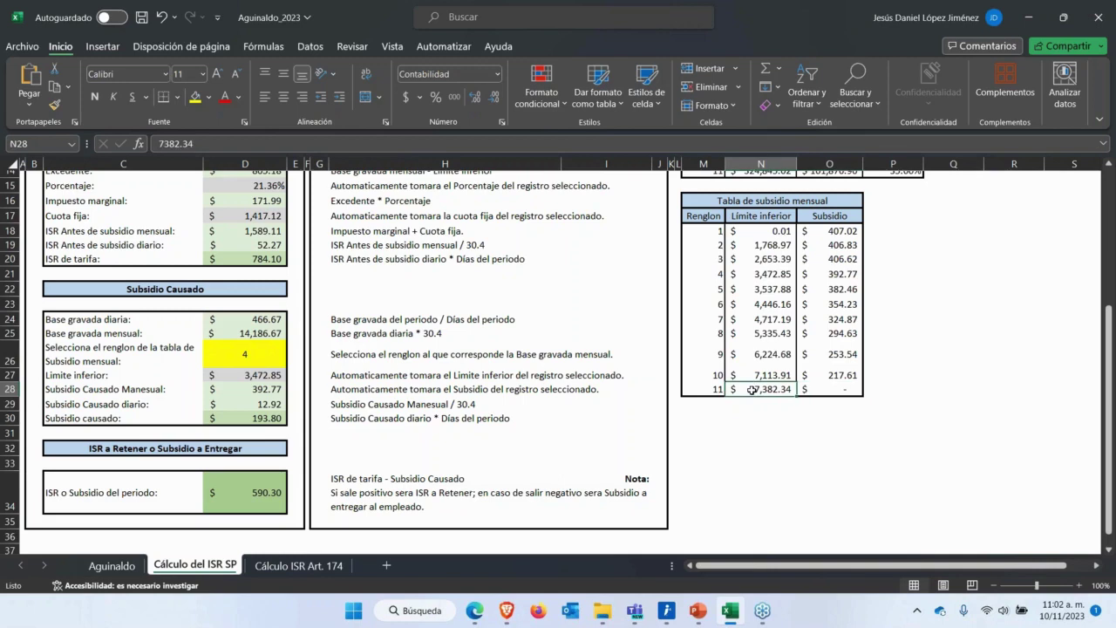
Set the renglon of the monthly subsidy table in the Subsidio Causado section to 11.
click(258, 352)
click(294, 365)
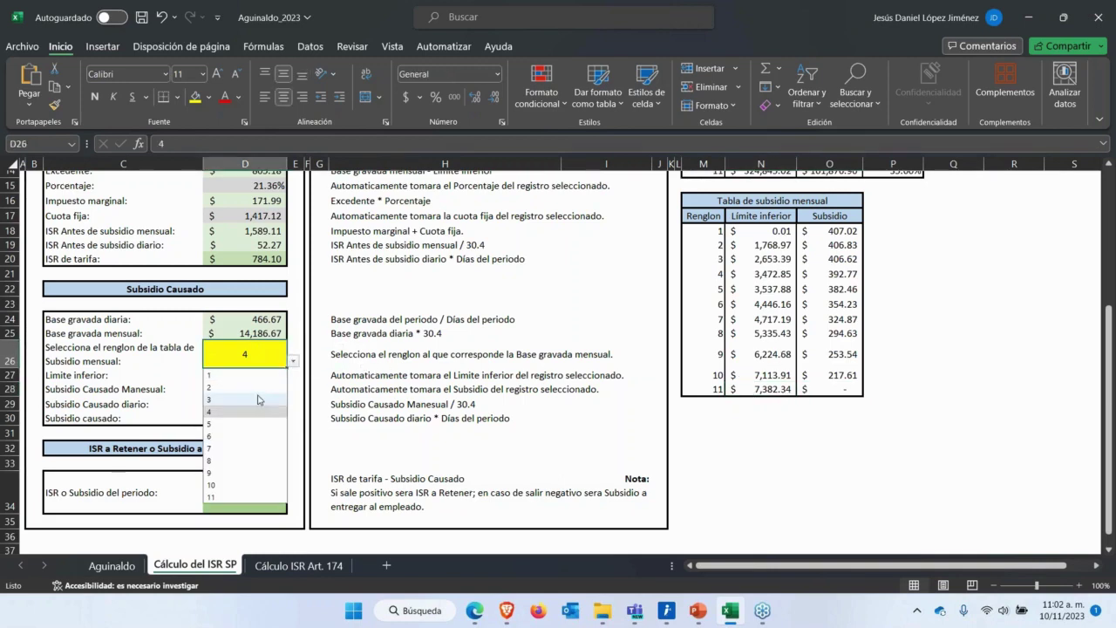
click(247, 497)
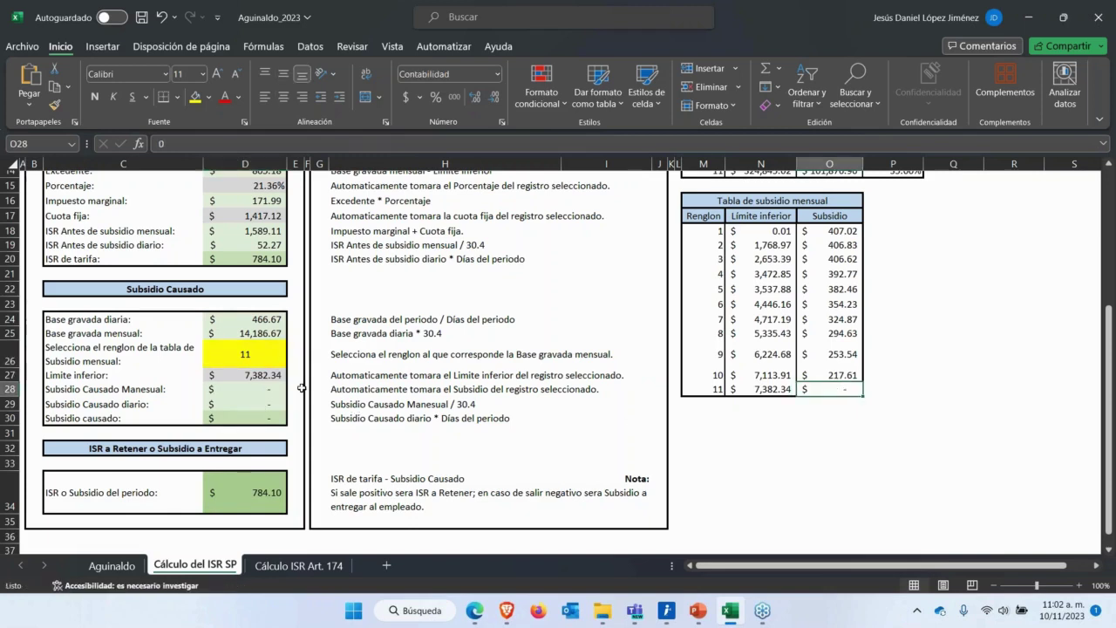
Review the Subsidio Causado amounts and trace ISR o Subsidio del periodo as ISR de tarifa minus Subsidio causado.
click(233, 389)
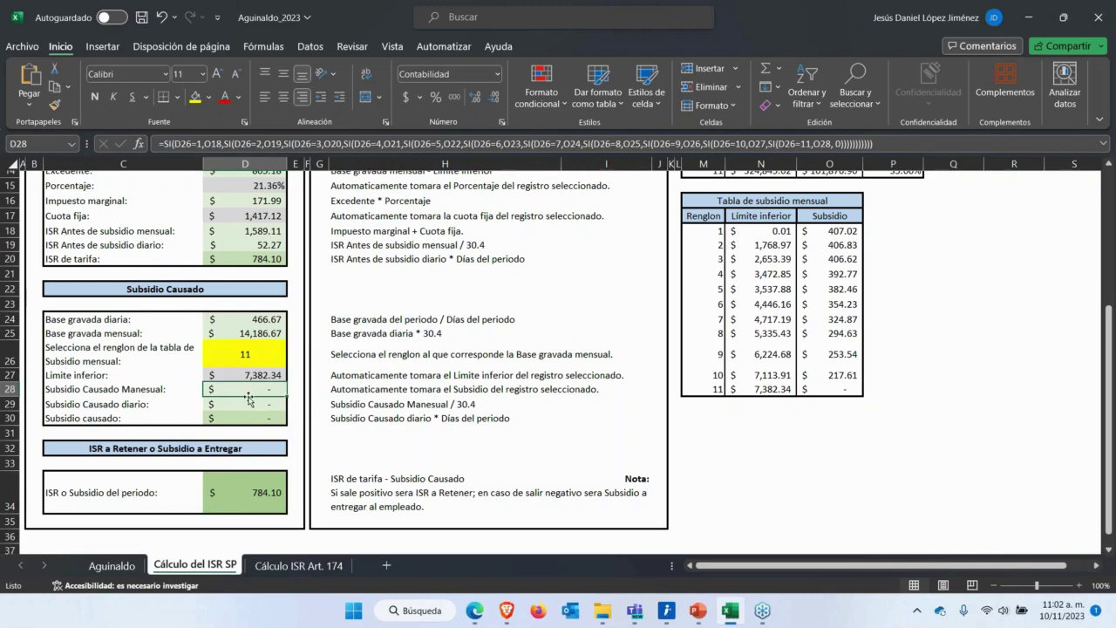
drag(254, 388, 255, 420)
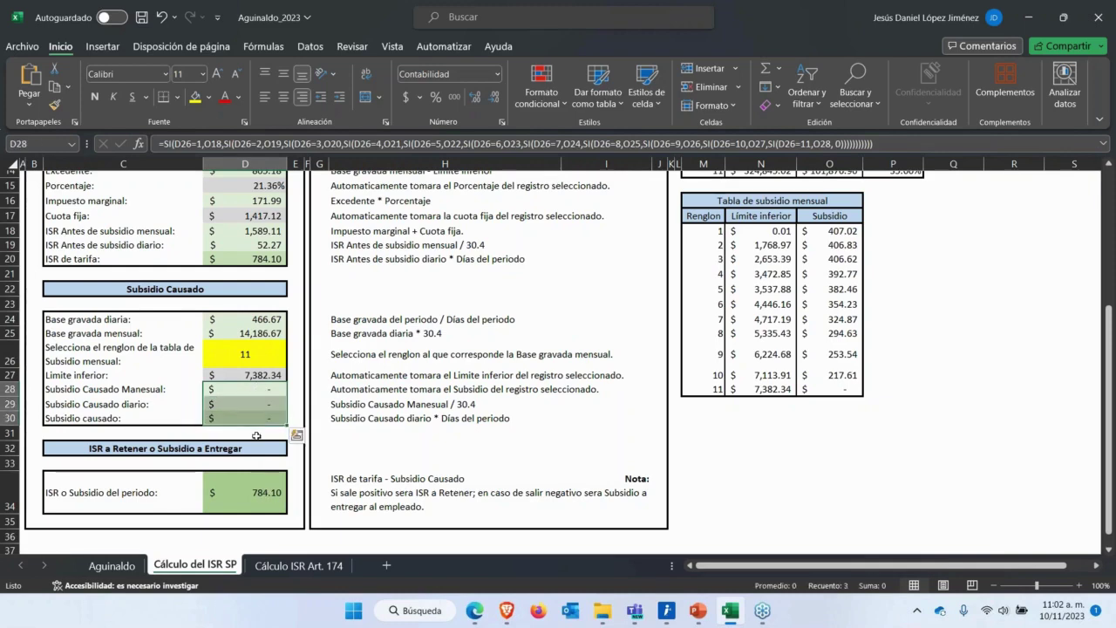
click(255, 257)
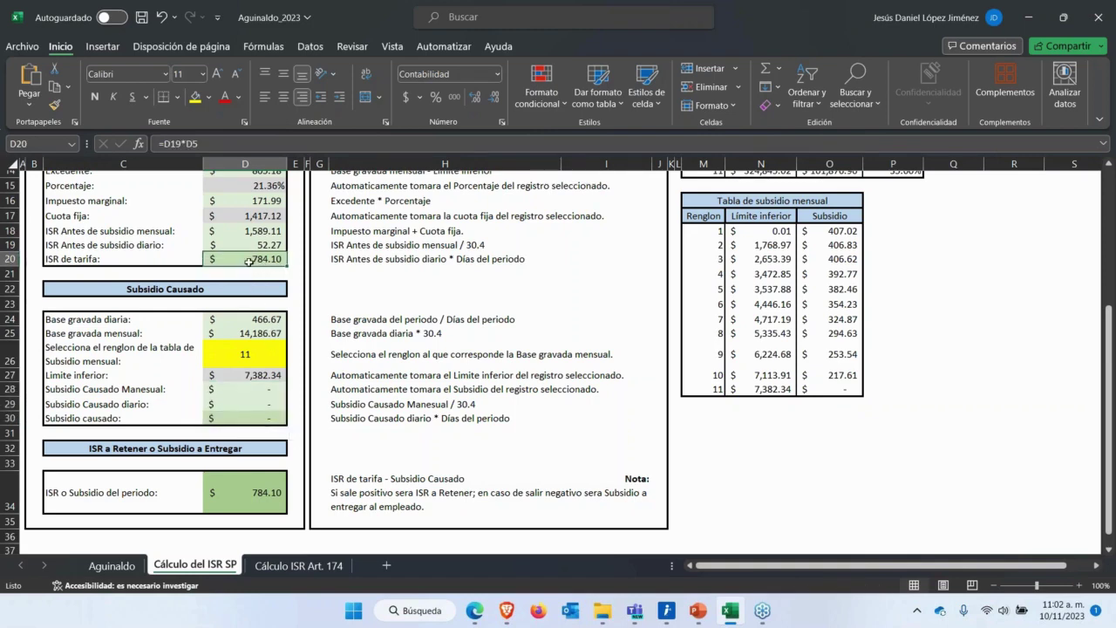
click(245, 416)
click(257, 497)
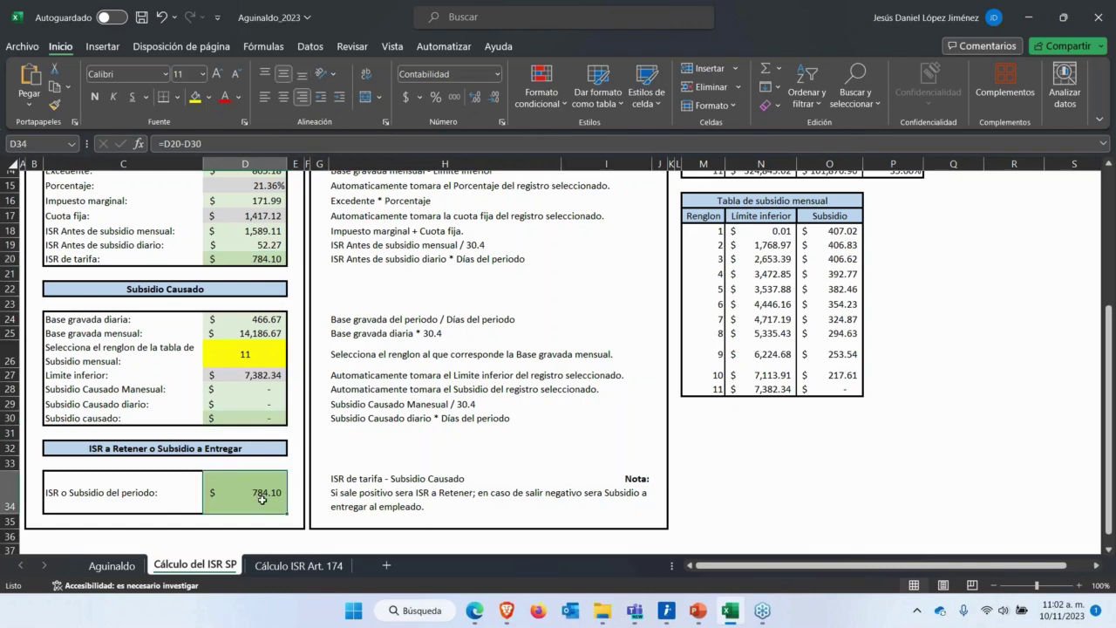
scroll(171, 517, down, 1)
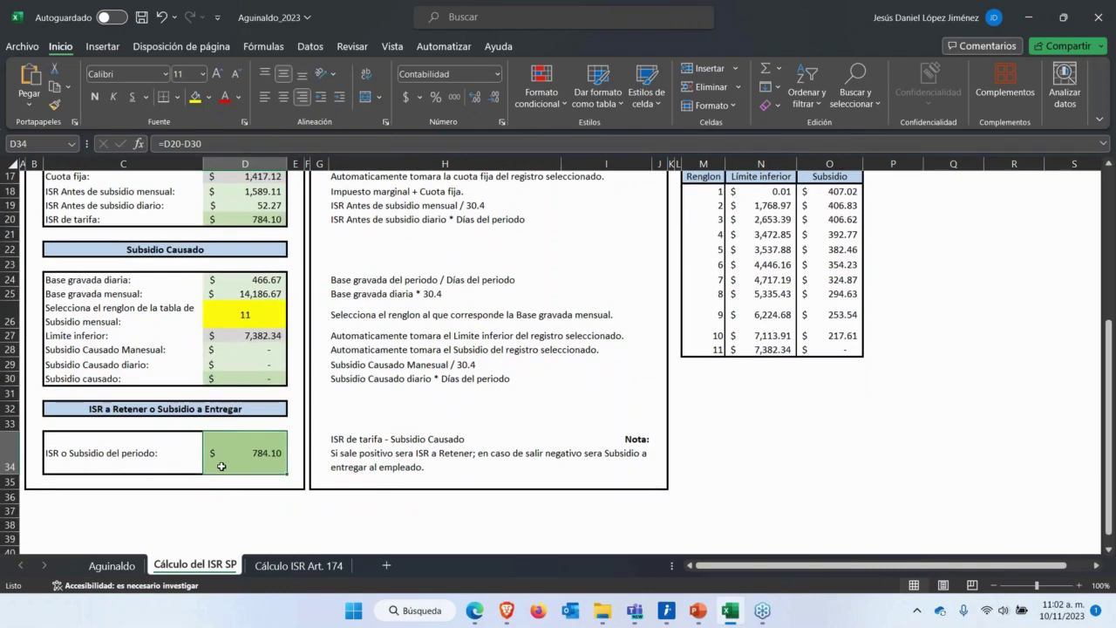